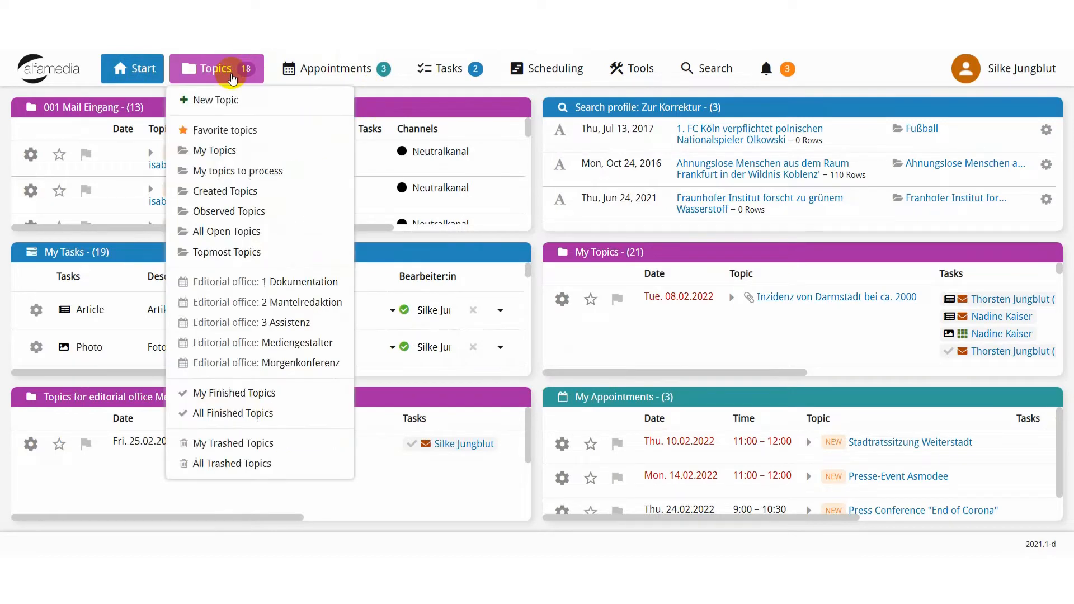
pyautogui.moveTo(433, 70)
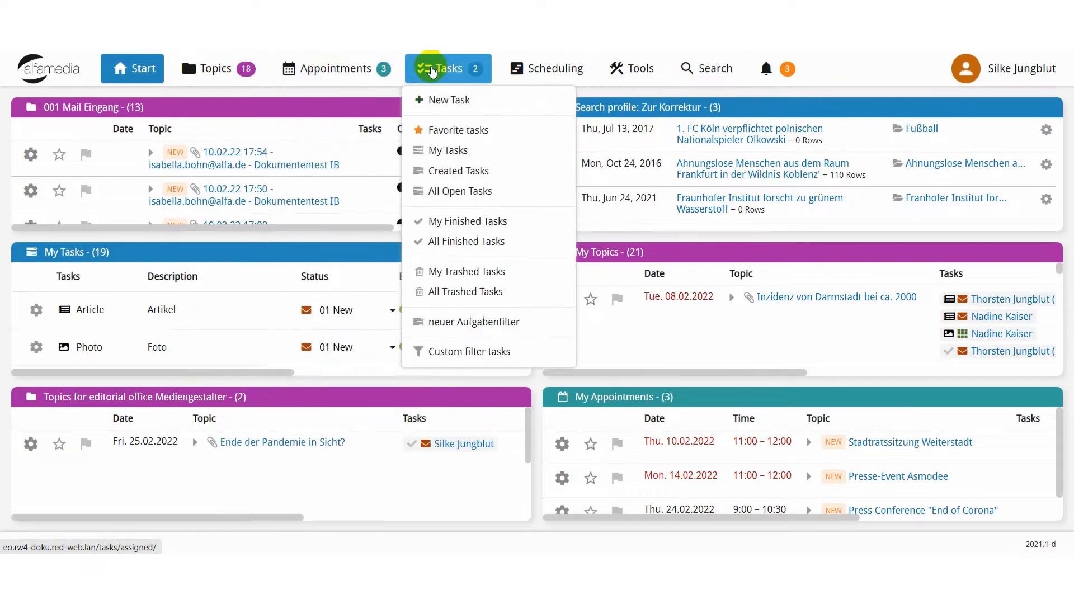
pyautogui.moveTo(545, 71)
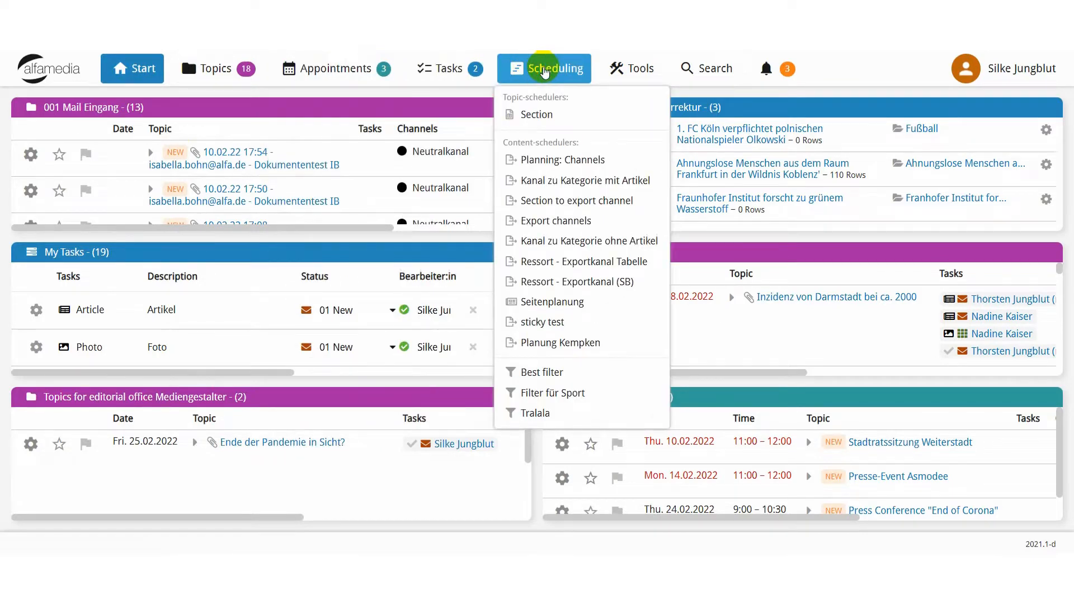
pyautogui.moveTo(384, 85)
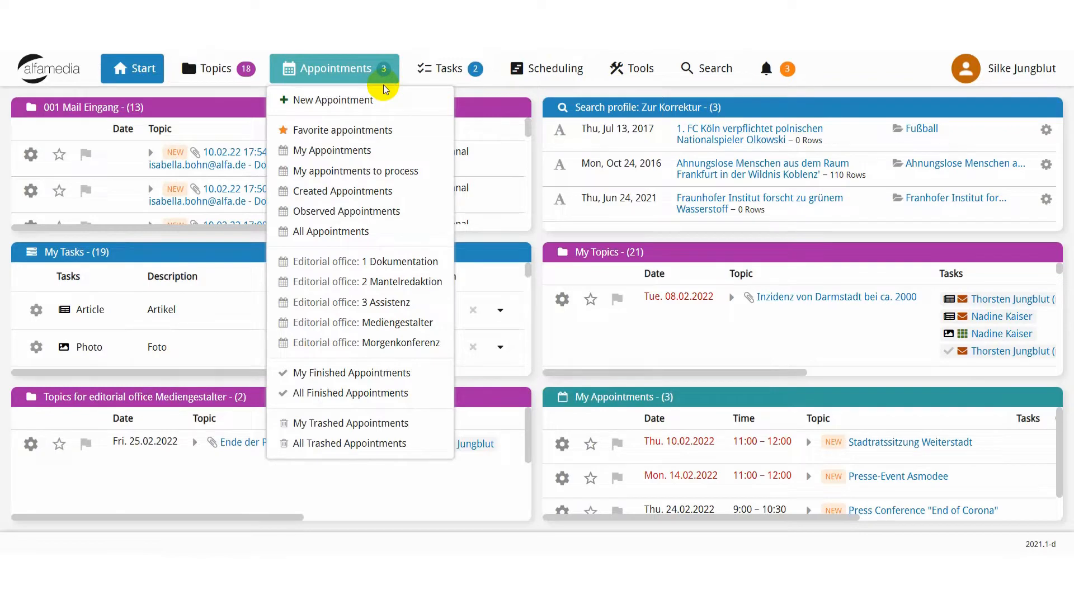
pyautogui.moveTo(228, 73)
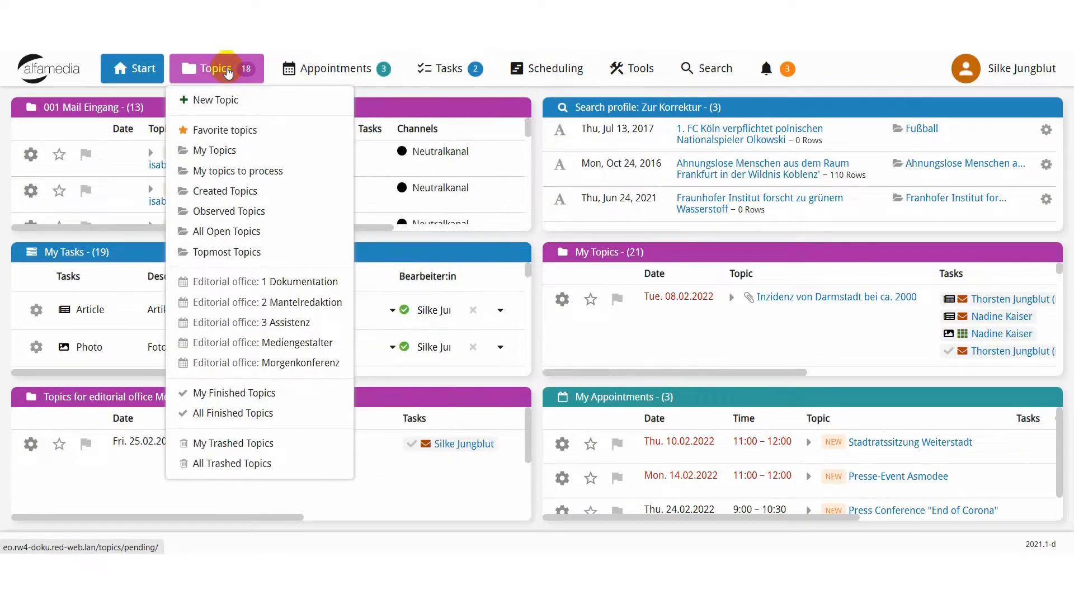
pyautogui.moveTo(298, 75)
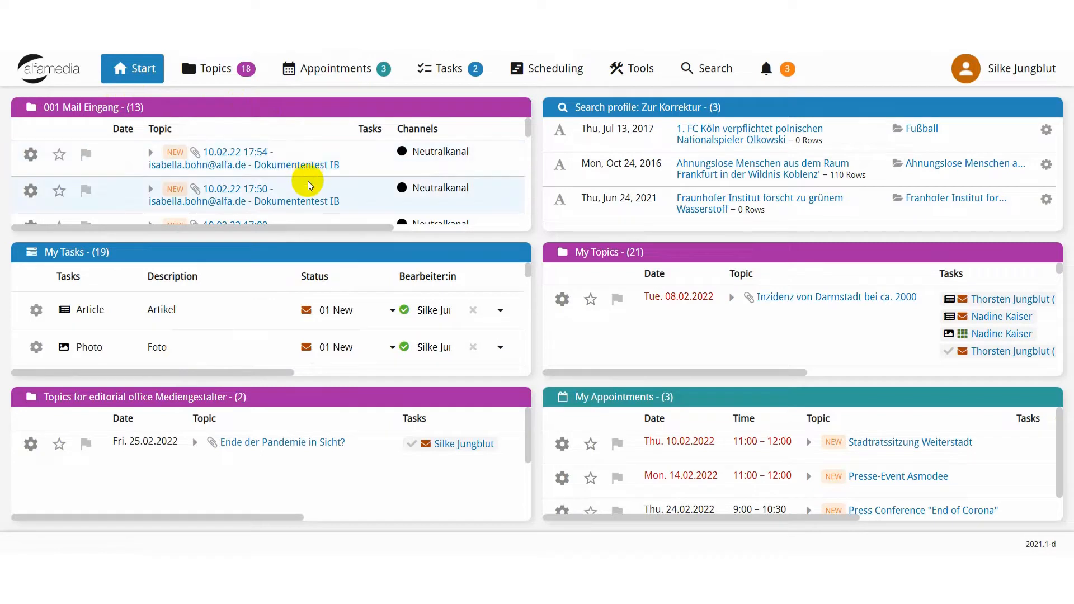
# Display the available actions for one of the mail delivery failure topics in the 001 Mail Eingang list.
pyautogui.scroll(-1, 309, 185)
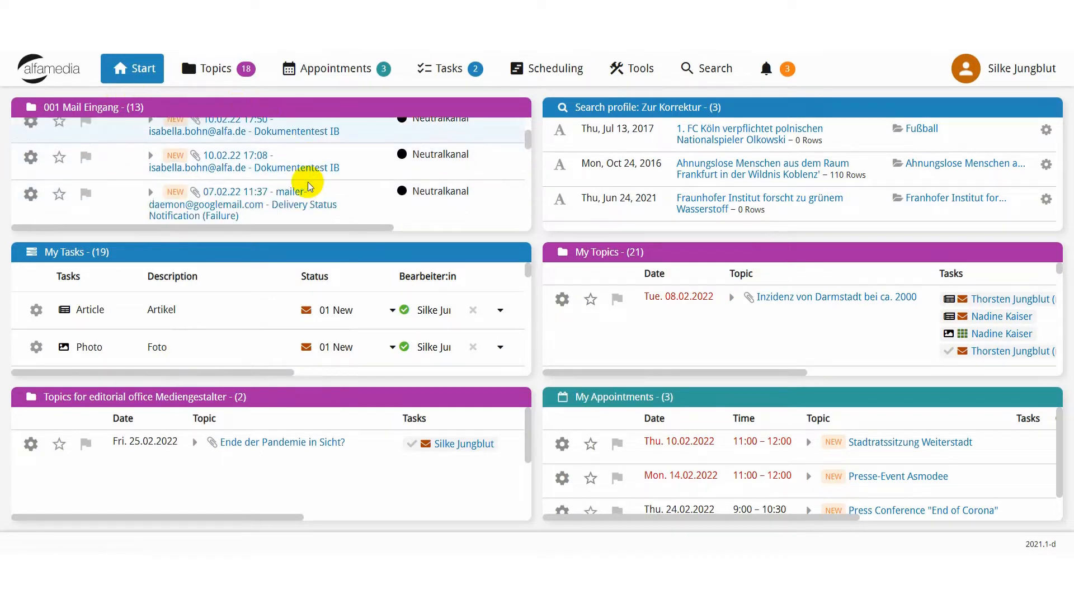
pyautogui.scroll(-2, 310, 185)
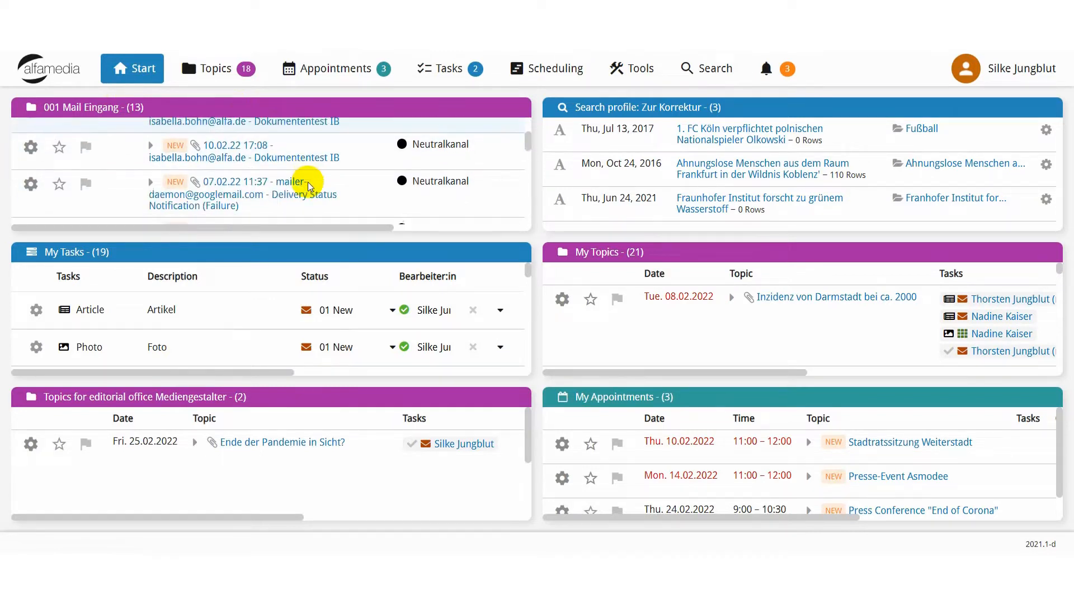
pyautogui.click(27, 176)
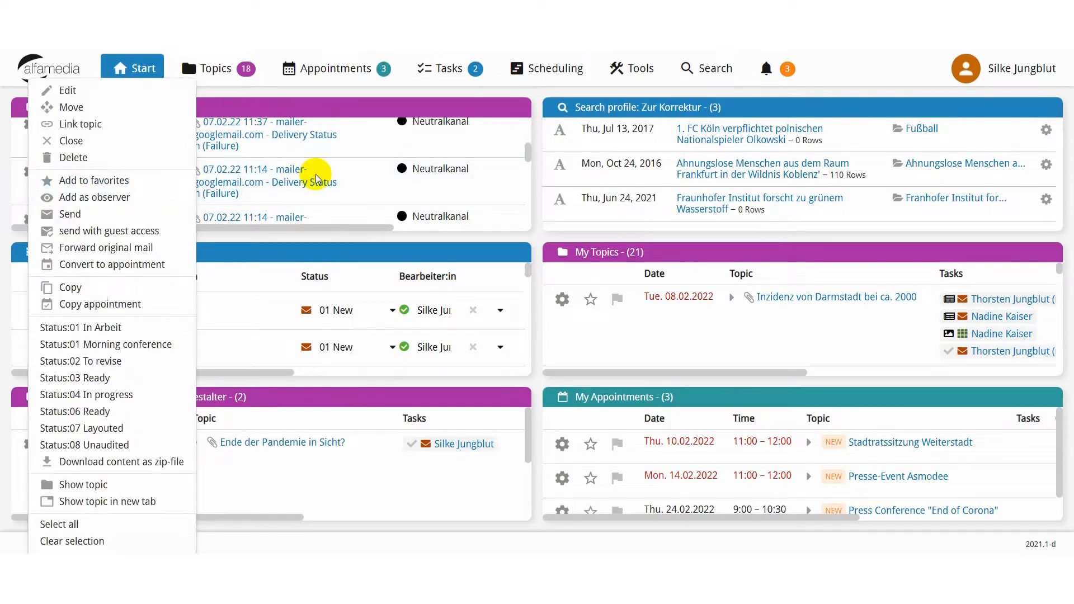
pyautogui.rightClick(349, 179)
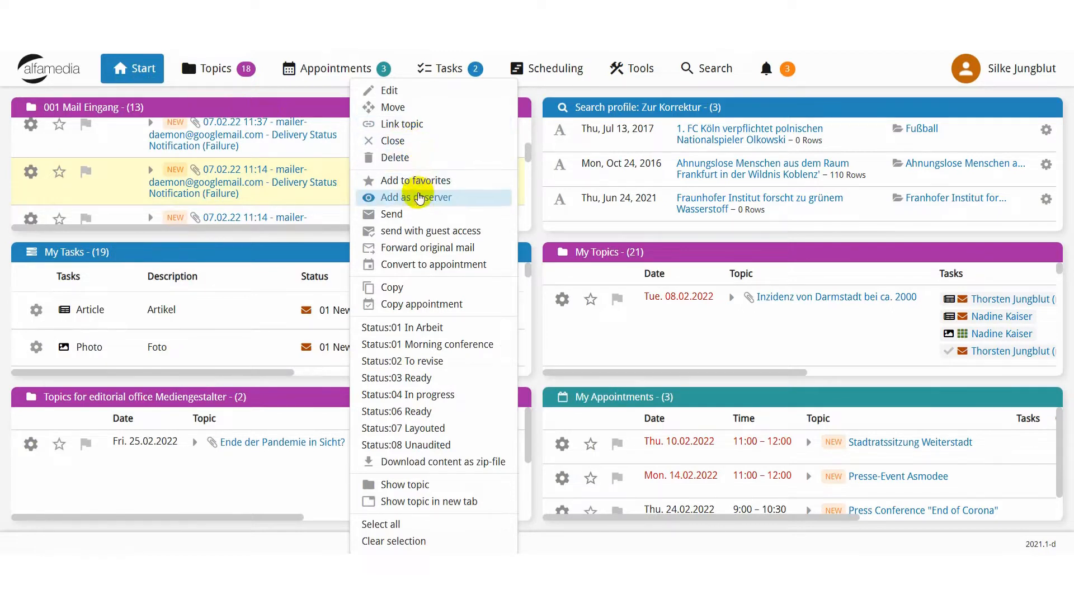
# View the detail page of the 001 Mail Eingang topic and return to the start page.
pyautogui.click(113, 108)
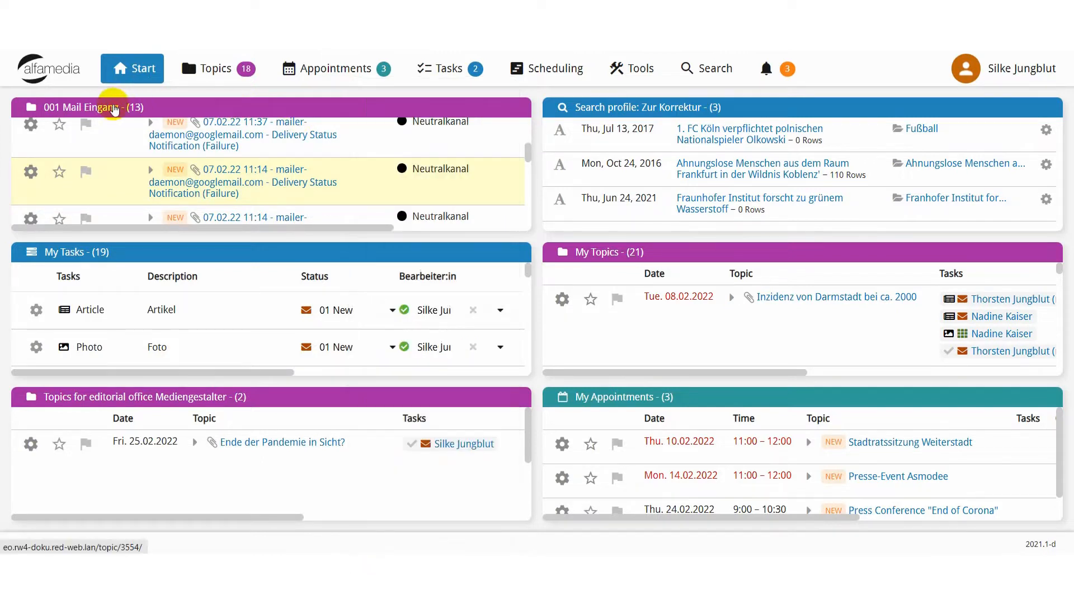
pyautogui.click(113, 108)
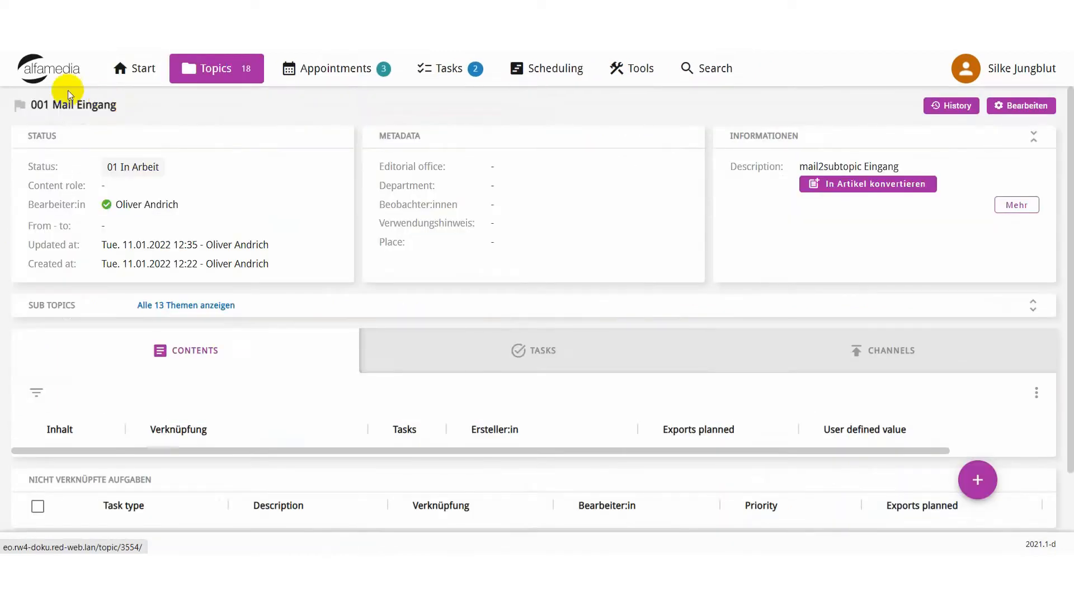
pyautogui.click(148, 76)
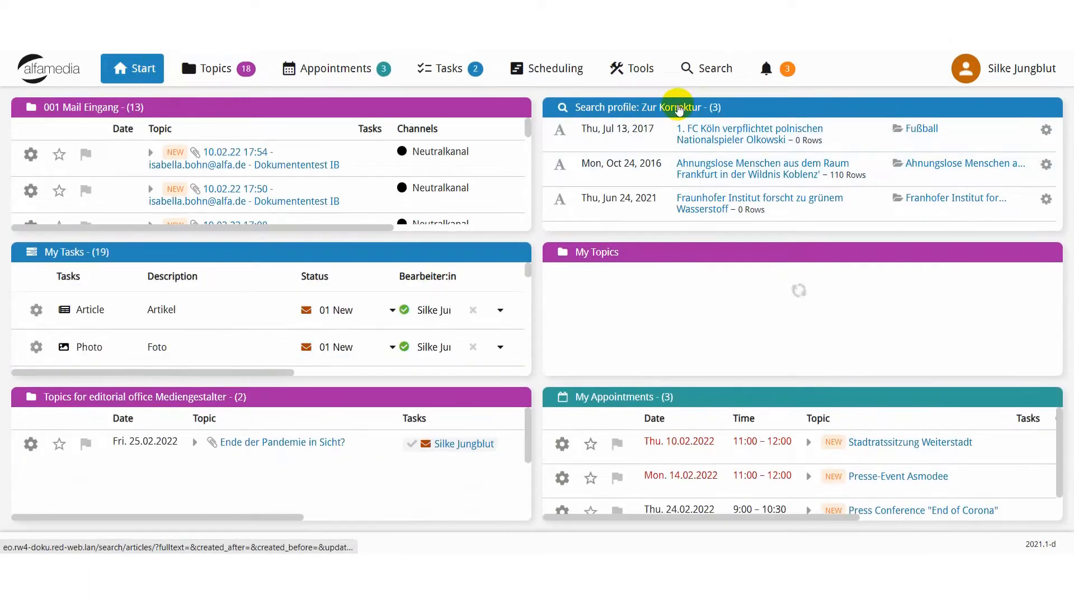
# Review the full article results of the Zur Korrektur search profile and return to the start page.
pyautogui.click(679, 110)
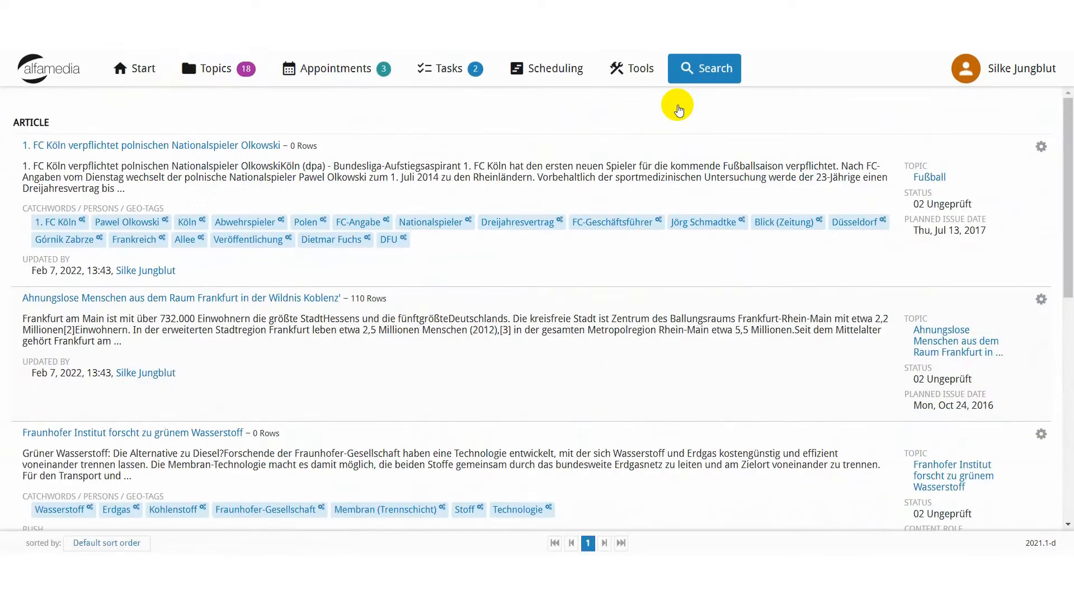
pyautogui.scroll(-5, 654, 119)
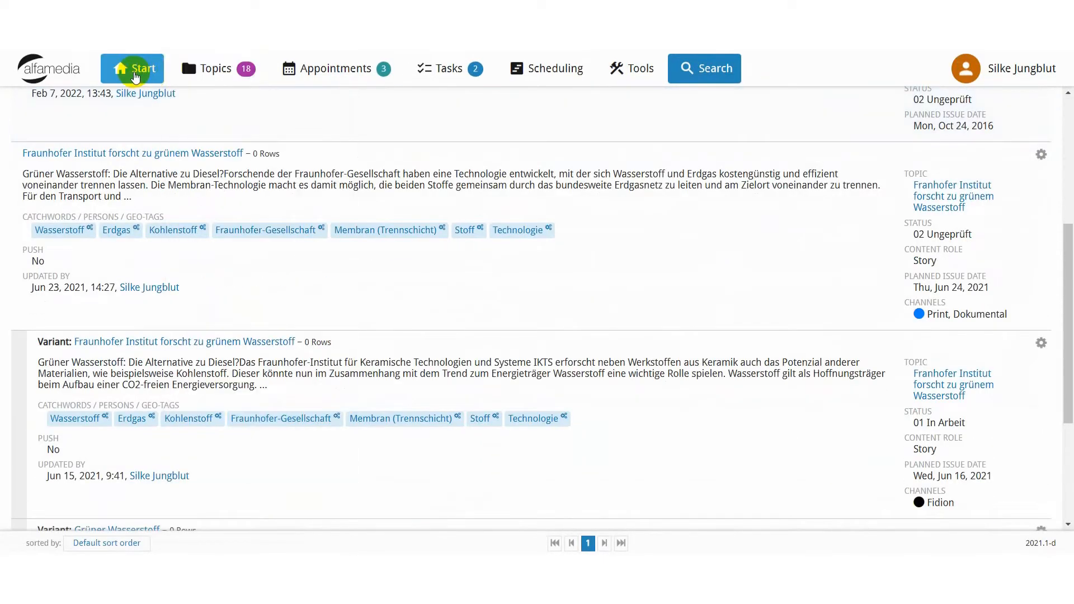
pyautogui.click(136, 72)
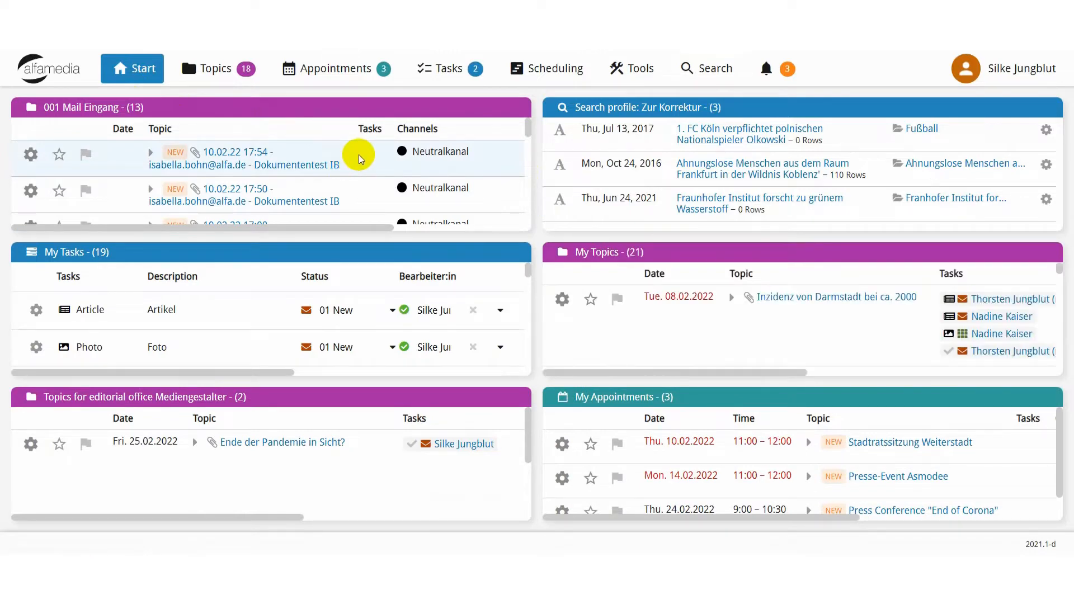
# Select several topics in the 001 Mail Eingang list and display the actions available for them together.
pyautogui.click(358, 155)
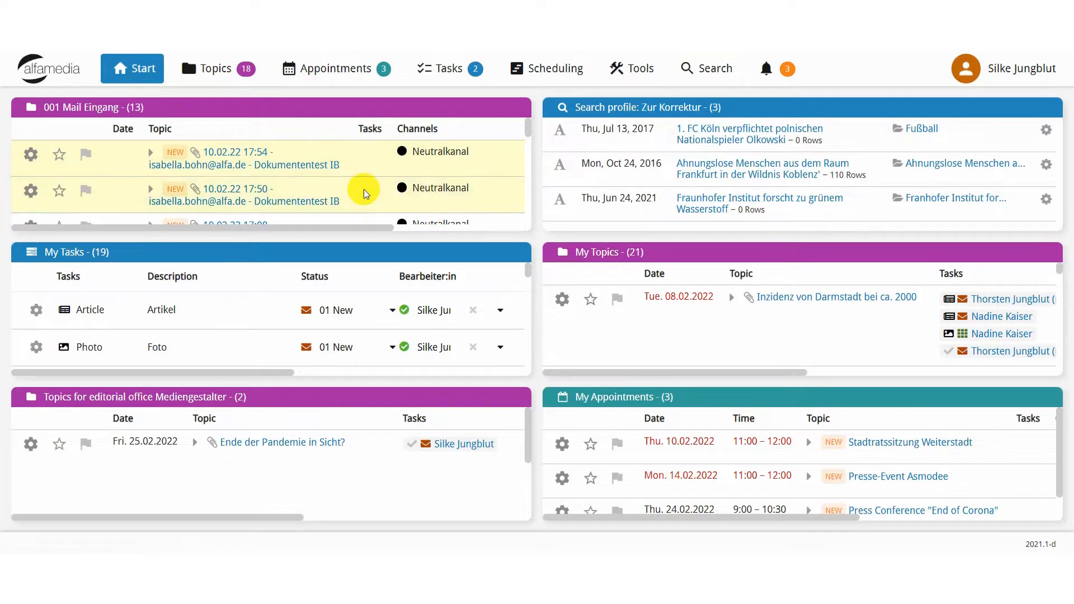
pyautogui.scroll(-3, 364, 184)
pyautogui.click(366, 162)
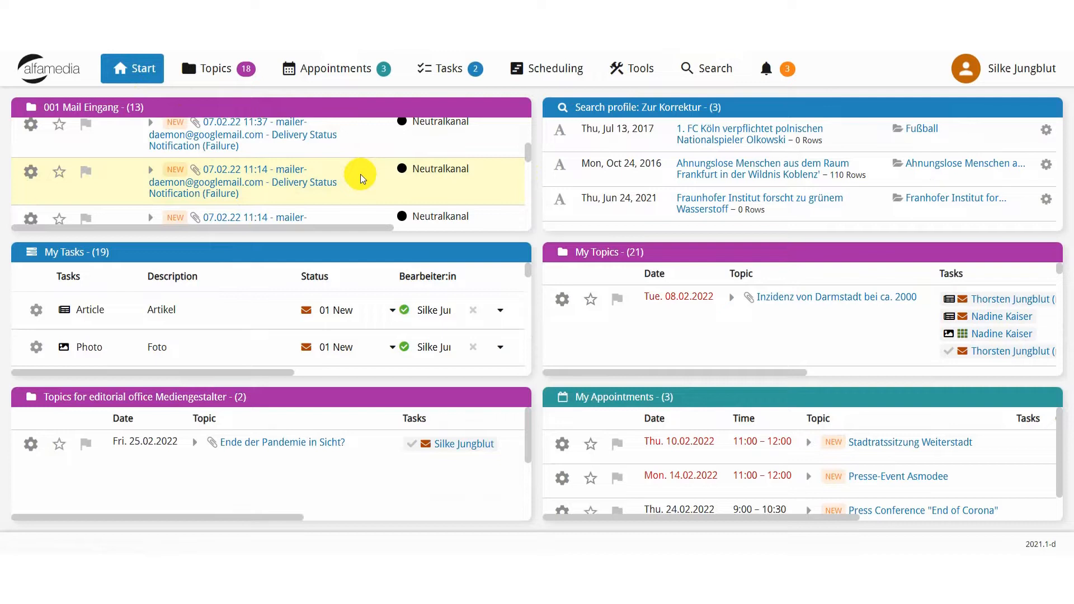
pyautogui.rightClick(361, 178)
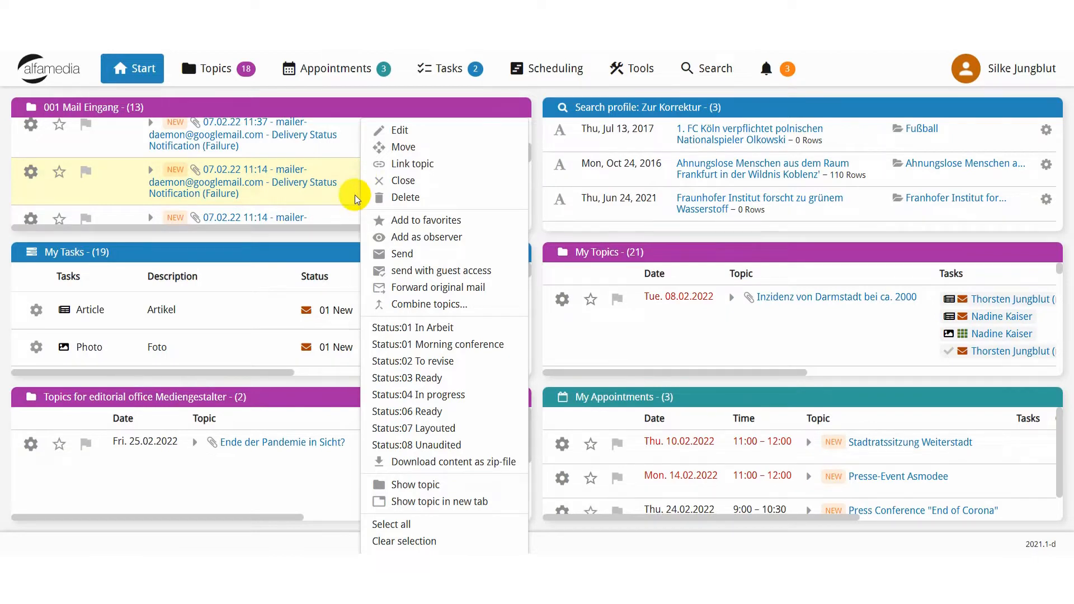
pyautogui.click(538, 173)
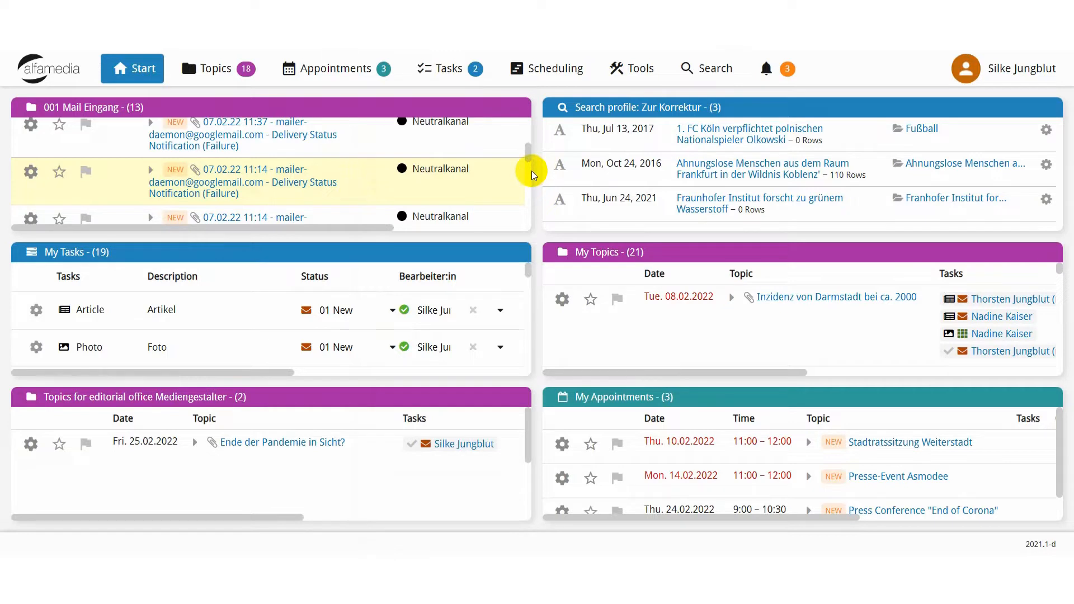
# View the unconfirmed task assignments from the notifications and return to the start page.
pyautogui.click(795, 70)
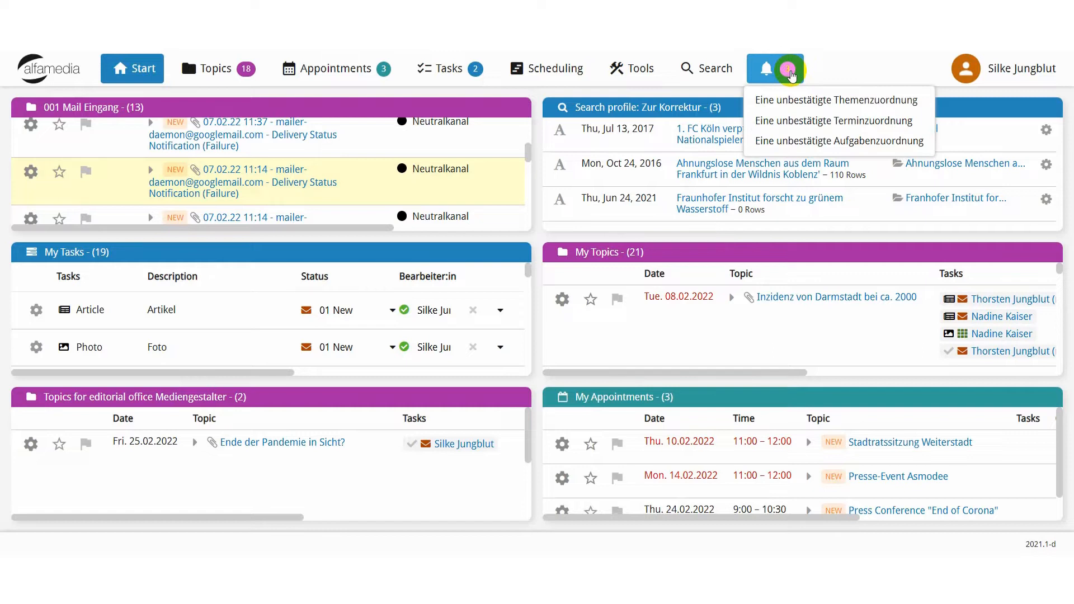
pyautogui.click(806, 142)
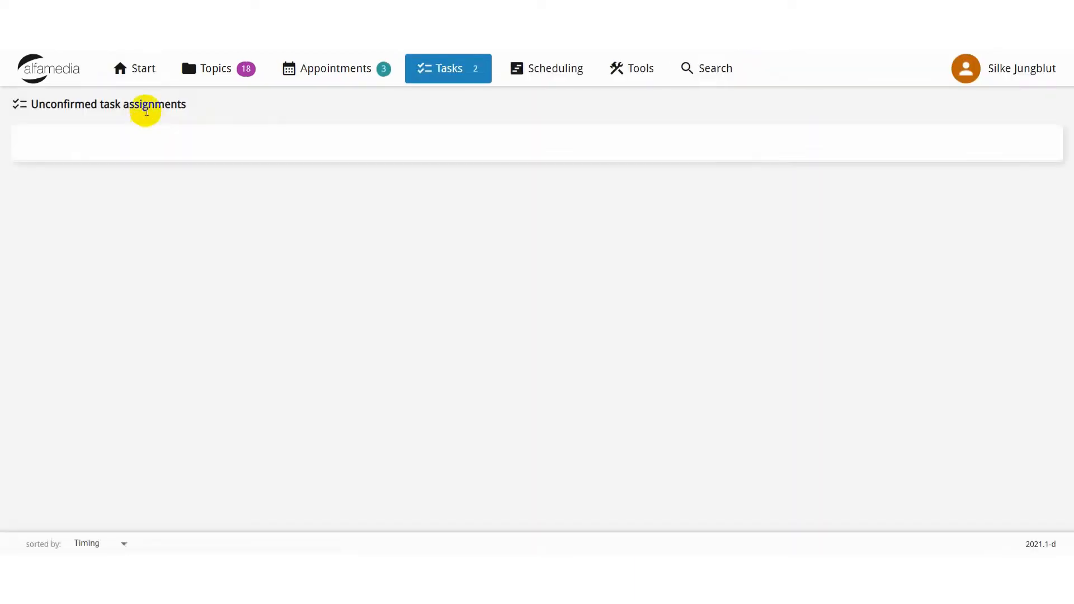
pyautogui.click(138, 70)
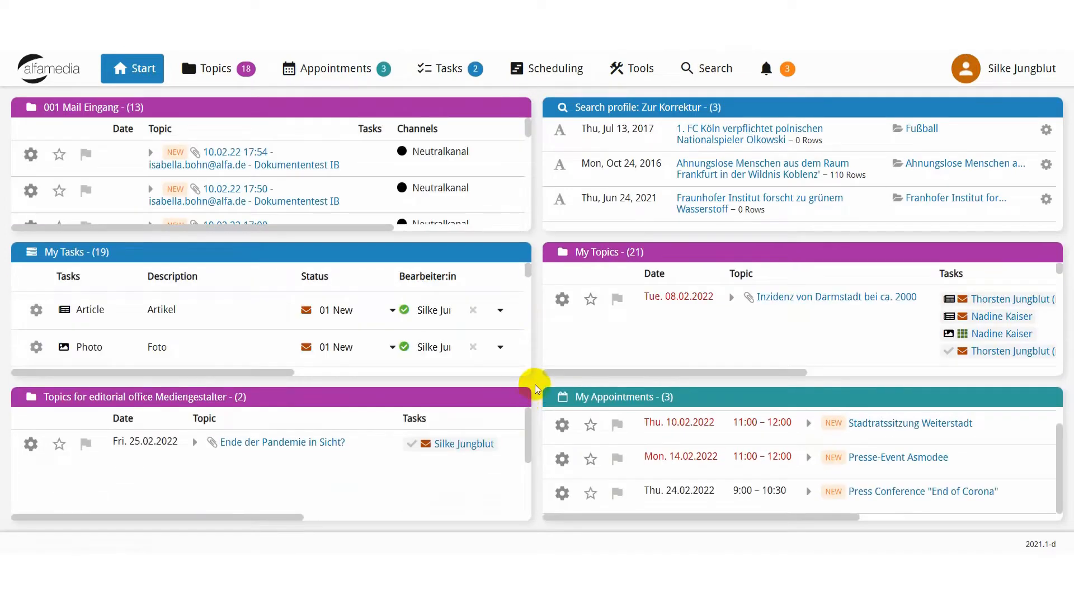
# Expand the "Ende der Pandemie in Sicht?" topic's content summary and examine the remaining columns of the My Topics list.
pyautogui.click(195, 445)
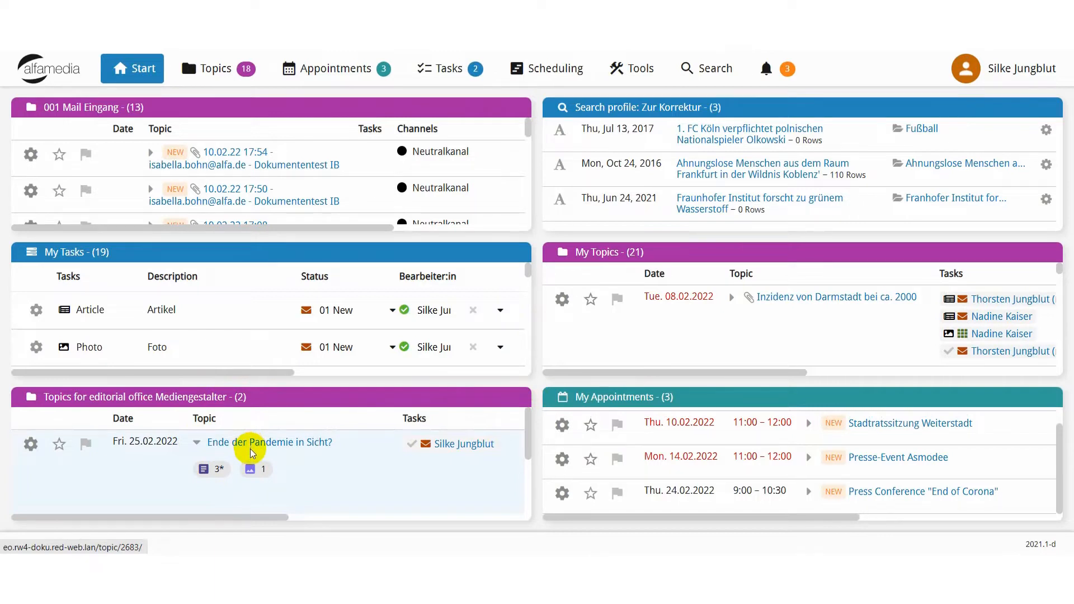
pyautogui.moveTo(596, 367); pyautogui.dragTo(787, 371)
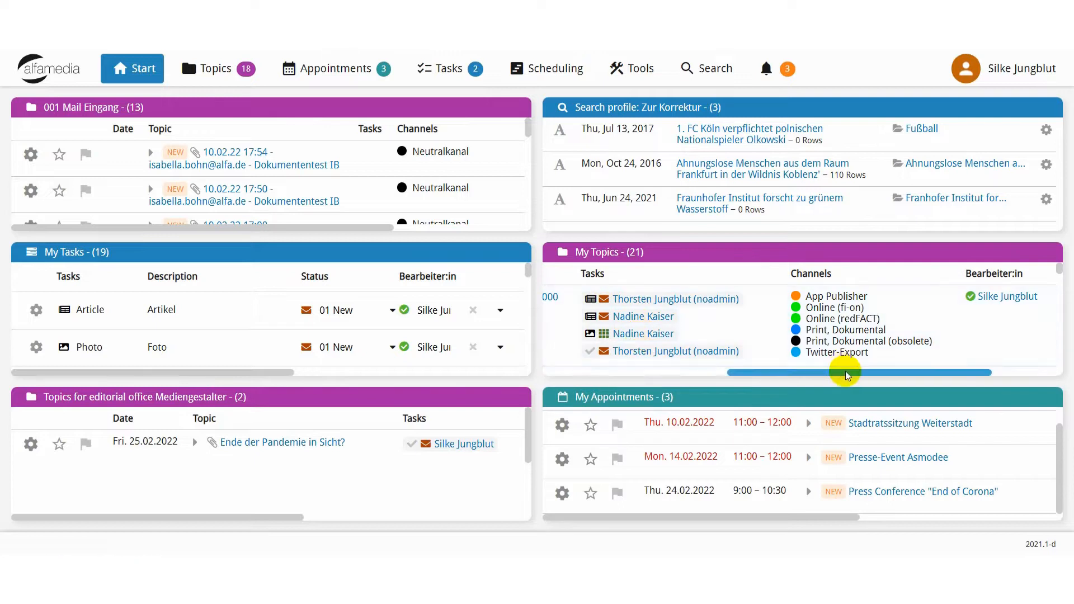
pyautogui.moveTo(845, 371); pyautogui.dragTo(922, 374)
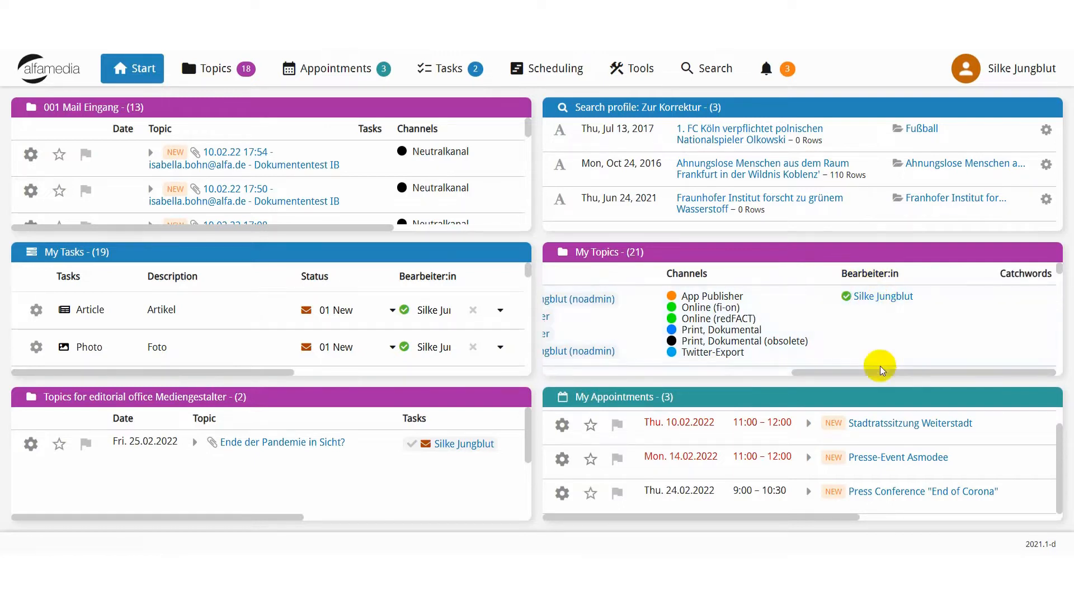
pyautogui.moveTo(874, 372); pyautogui.dragTo(538, 365)
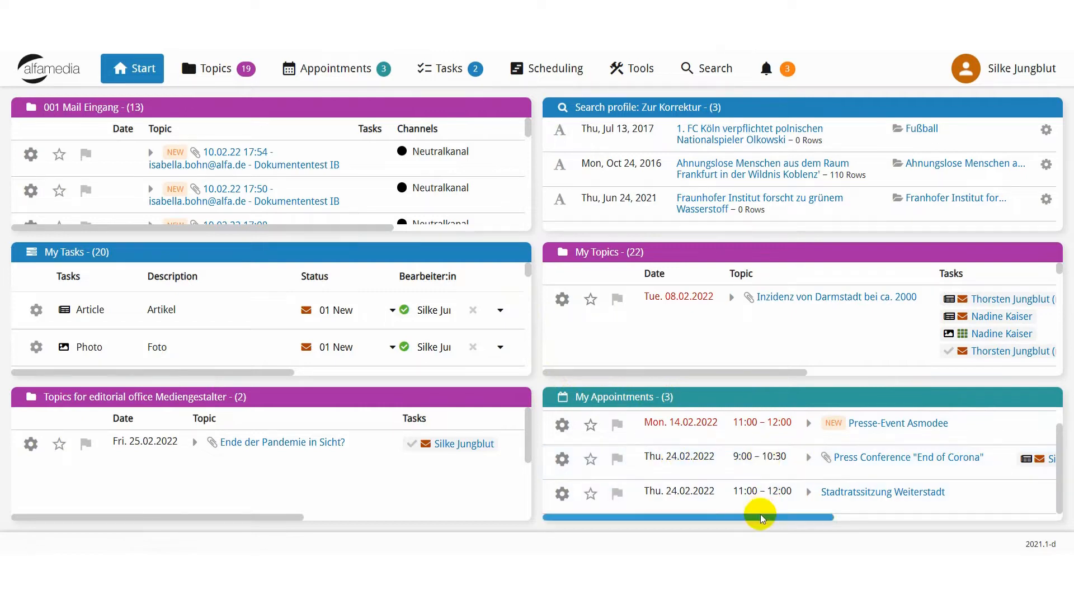
# Check the tasks, channels and editors in the My Appointments list and open the Press Conference "End of Corona" appointment.
pyautogui.moveTo(760, 512); pyautogui.dragTo(950, 512)
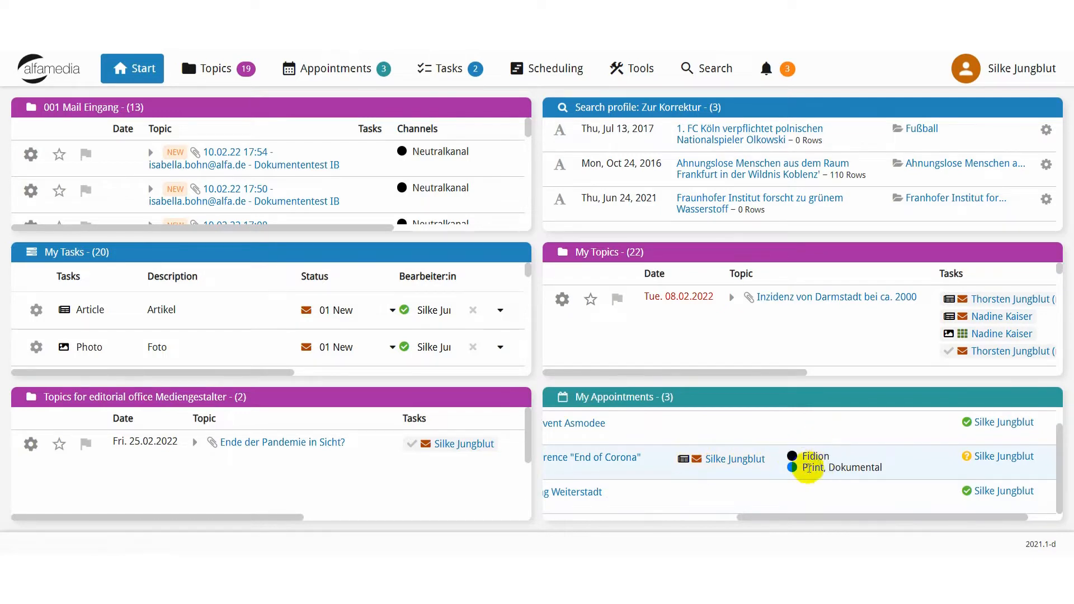
pyautogui.moveTo(822, 523); pyautogui.dragTo(747, 504)
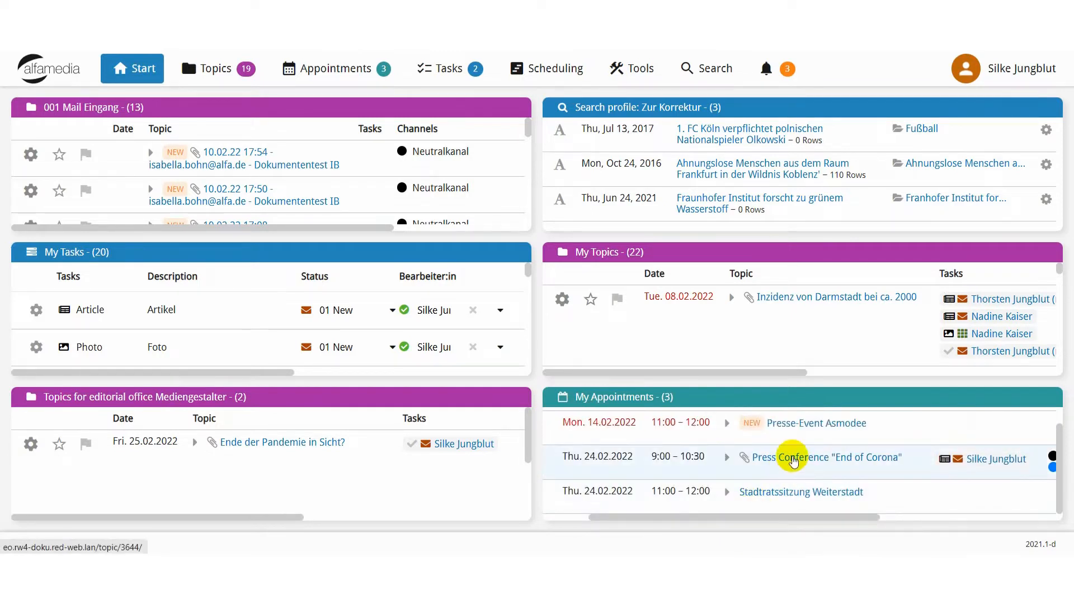
pyautogui.click(794, 460)
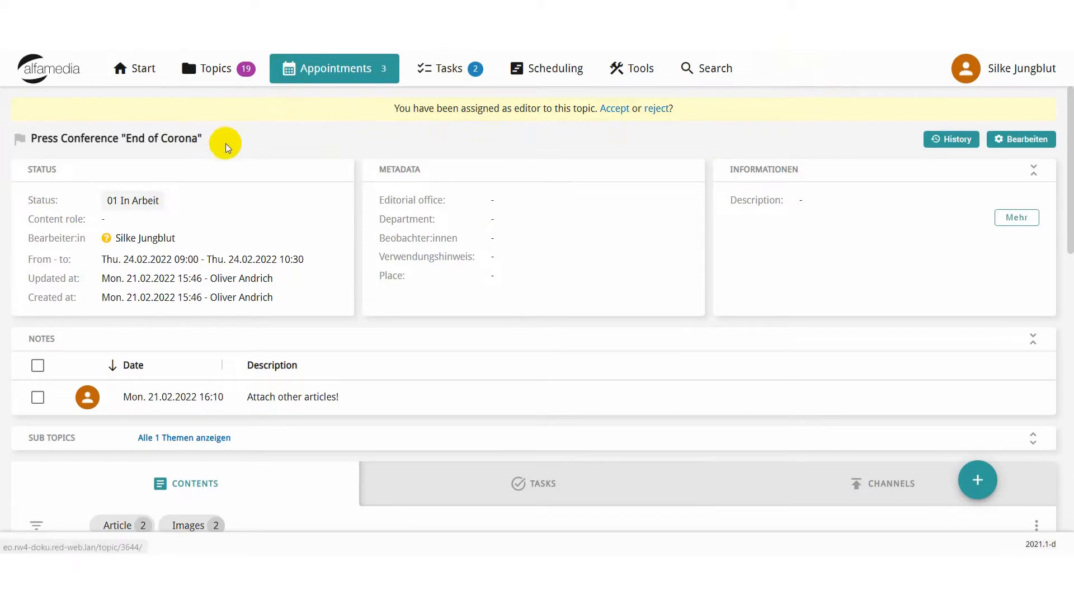
# Examine the appointment's status, metadata, information, notes, sub topics and contents.
pyautogui.scroll(-1, 224, 163)
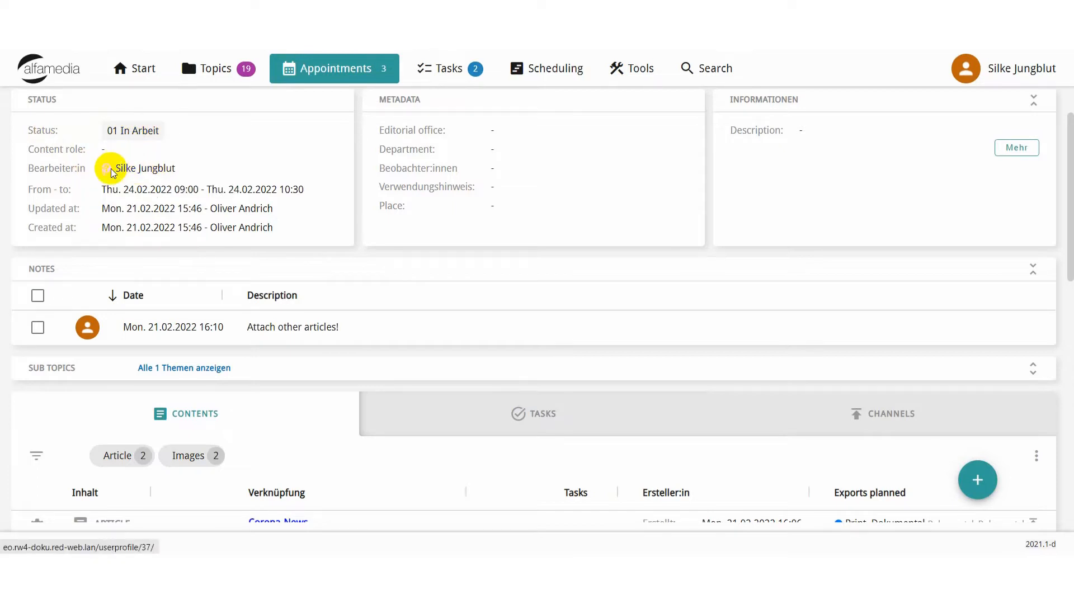
pyautogui.moveTo(110, 174)
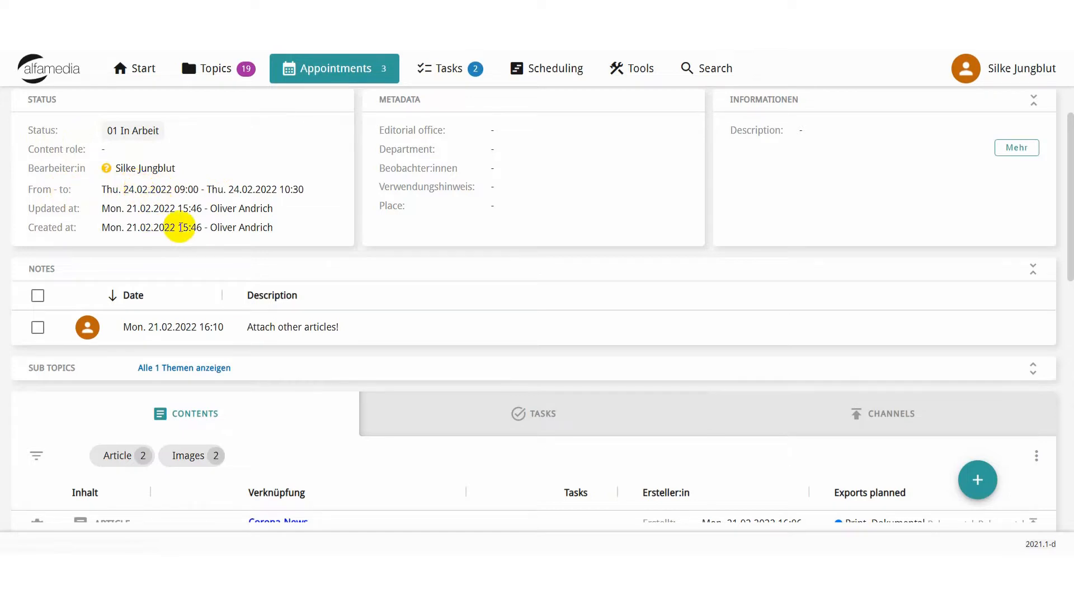
pyautogui.scroll(-1, 268, 235)
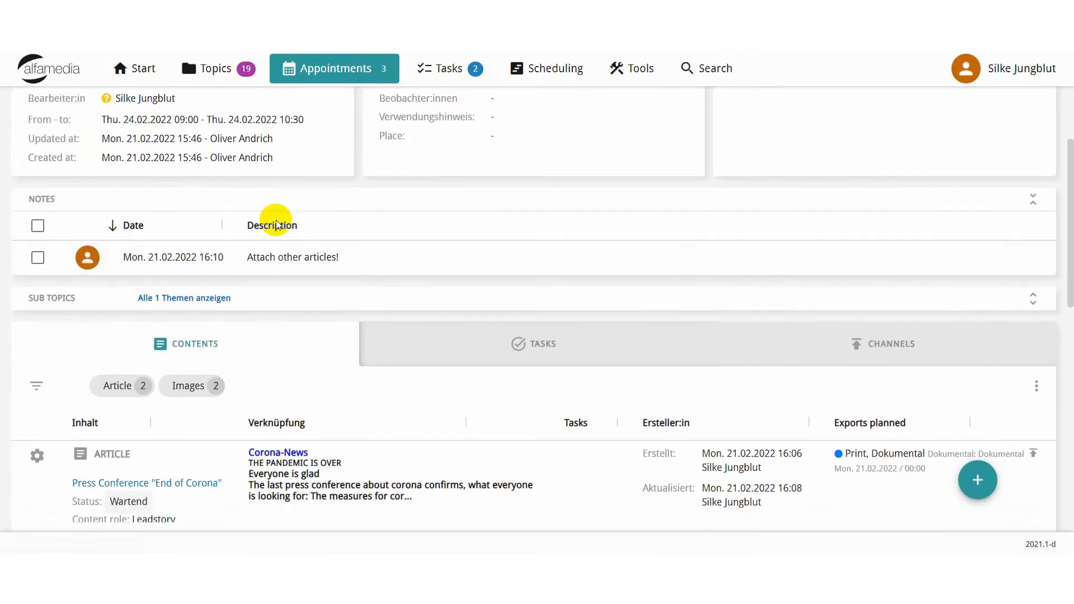
pyautogui.scroll(2, 353, 224)
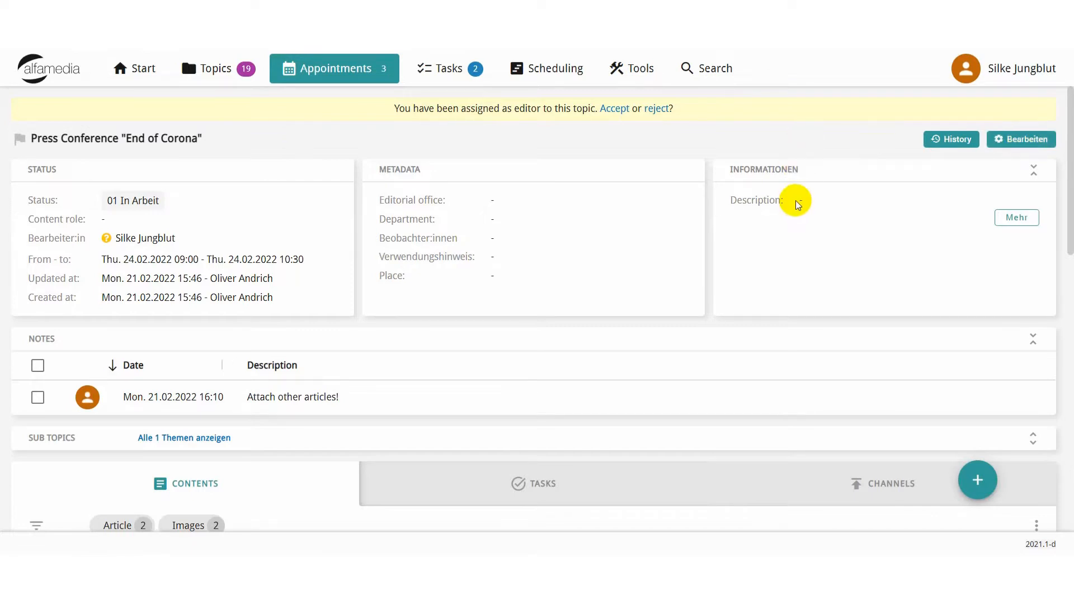
pyautogui.scroll(-1, 234, 241)
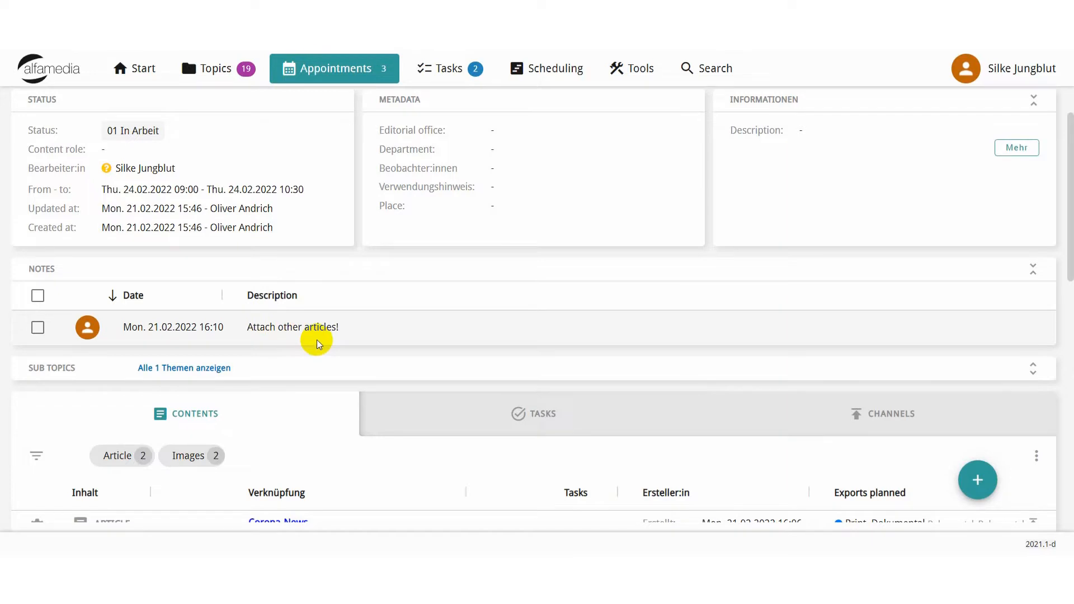
pyautogui.scroll(-1, 317, 340)
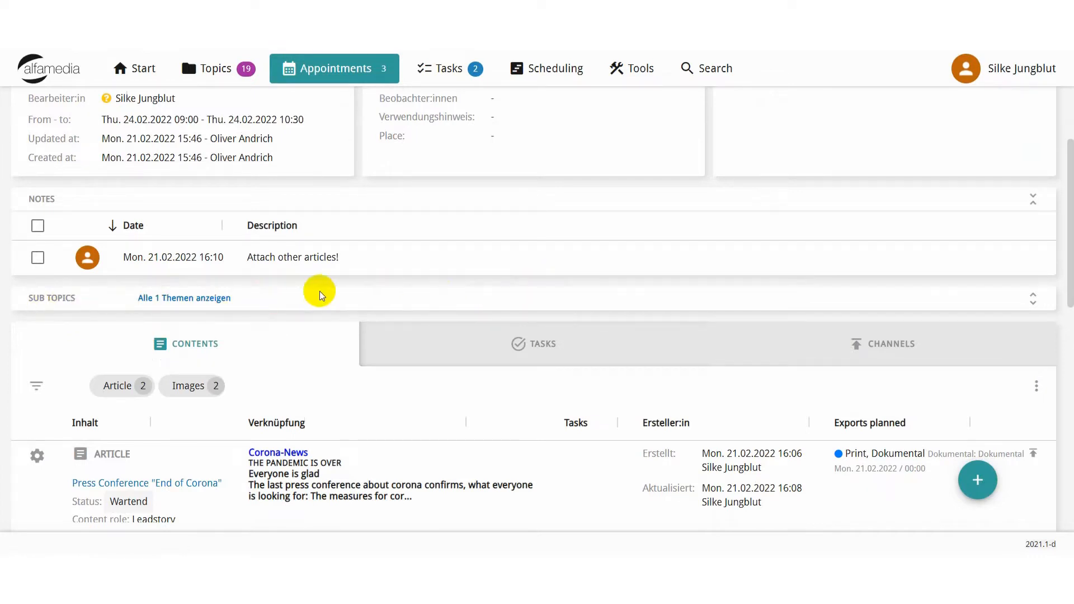
# View the appointment's sub topics in the full list and in the expanded Sub Topics section, and collapse the section again.
pyautogui.click(186, 302)
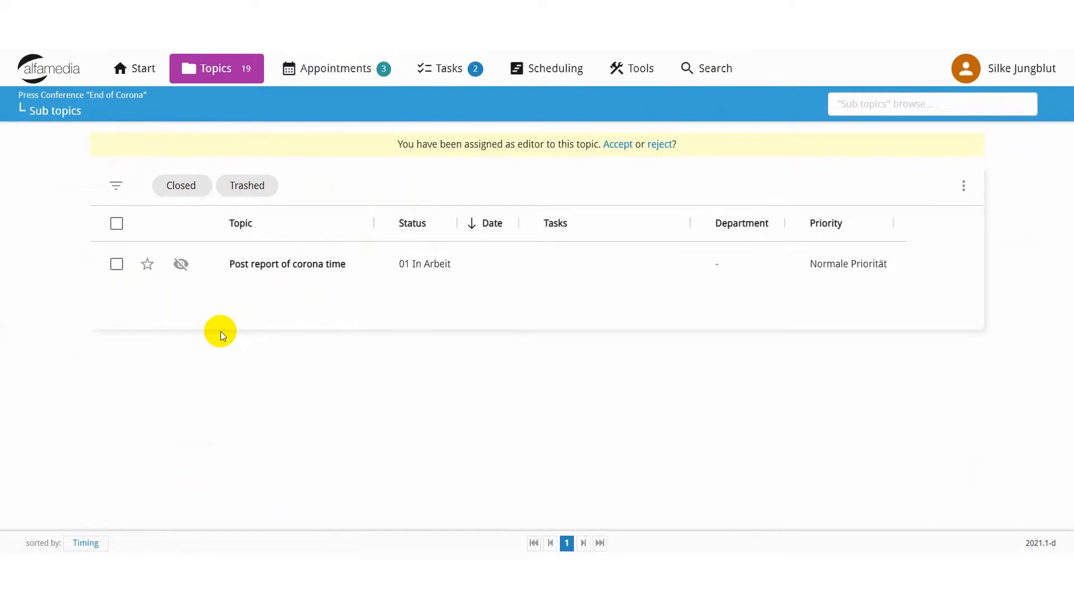
pyautogui.hotkey('alt', 'Left')
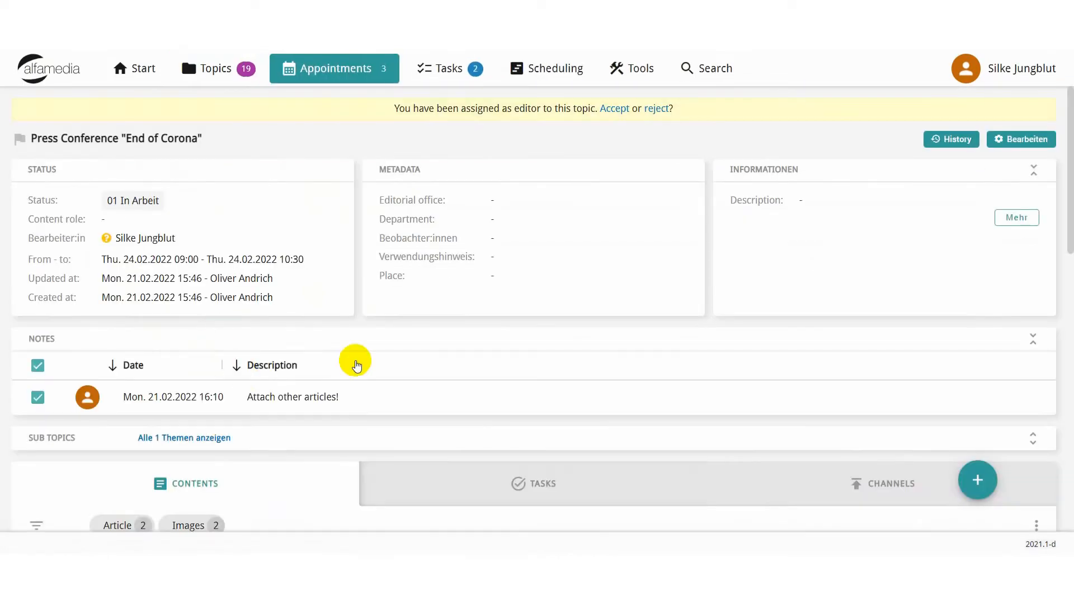
pyautogui.scroll(-1, 386, 356)
pyautogui.scroll(-1, 436, 353)
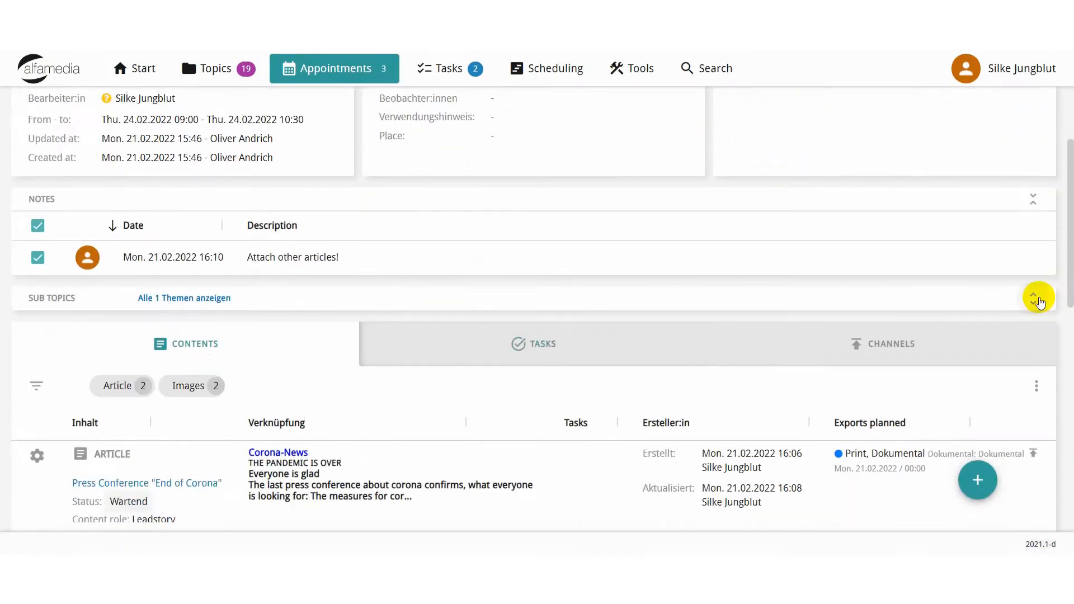
pyautogui.click(1034, 299)
pyautogui.scroll(-1, 546, 269)
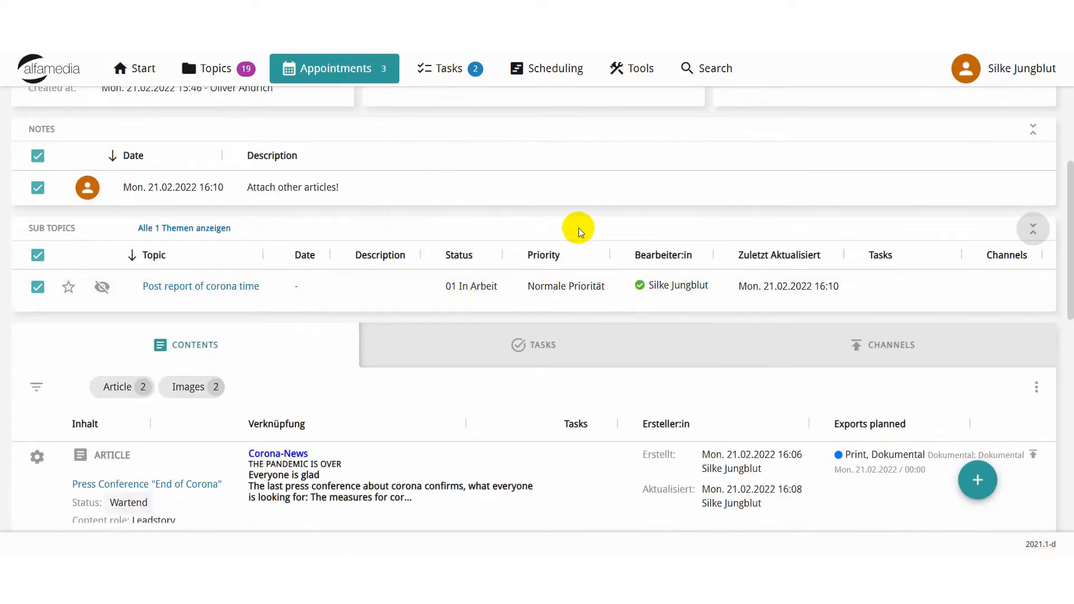
pyautogui.click(1035, 223)
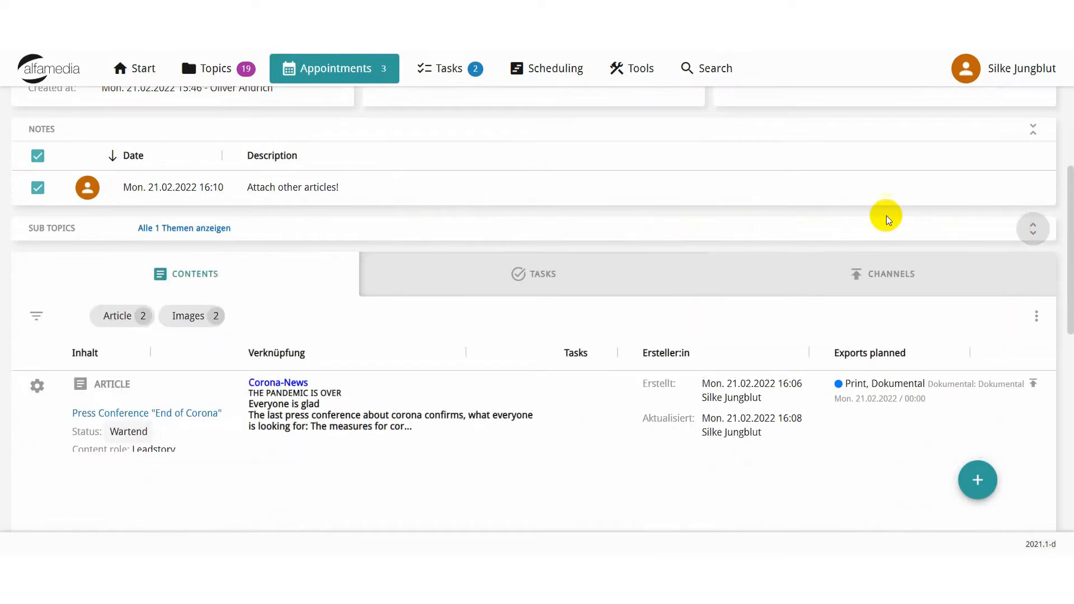
# Examine the articles and images listed in the appointment's contents.
pyautogui.scroll(-1, 252, 233)
pyautogui.scroll(-1, 271, 170)
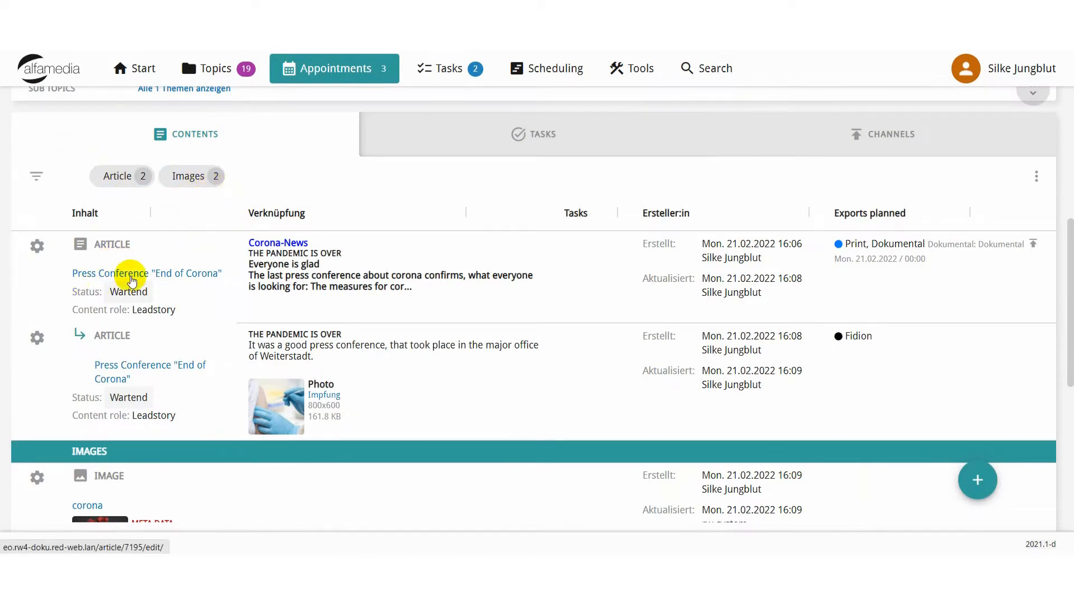
pyautogui.scroll(-1, 132, 276)
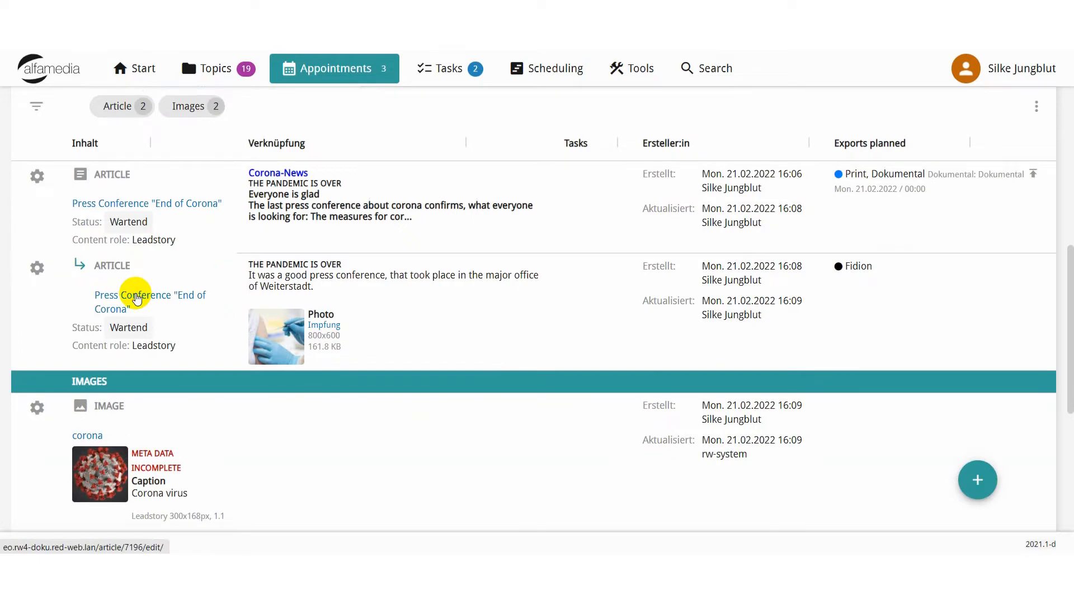
pyautogui.scroll(-3, 136, 298)
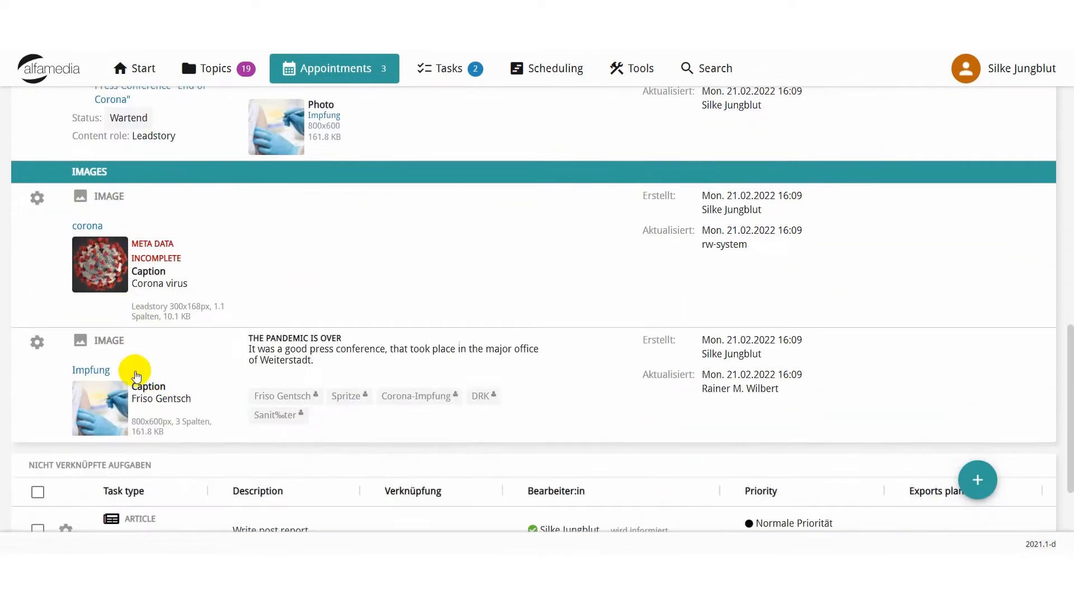
# Filter the appointment's contents to articles only and look through the filtered list.
pyautogui.scroll(4, 132, 252)
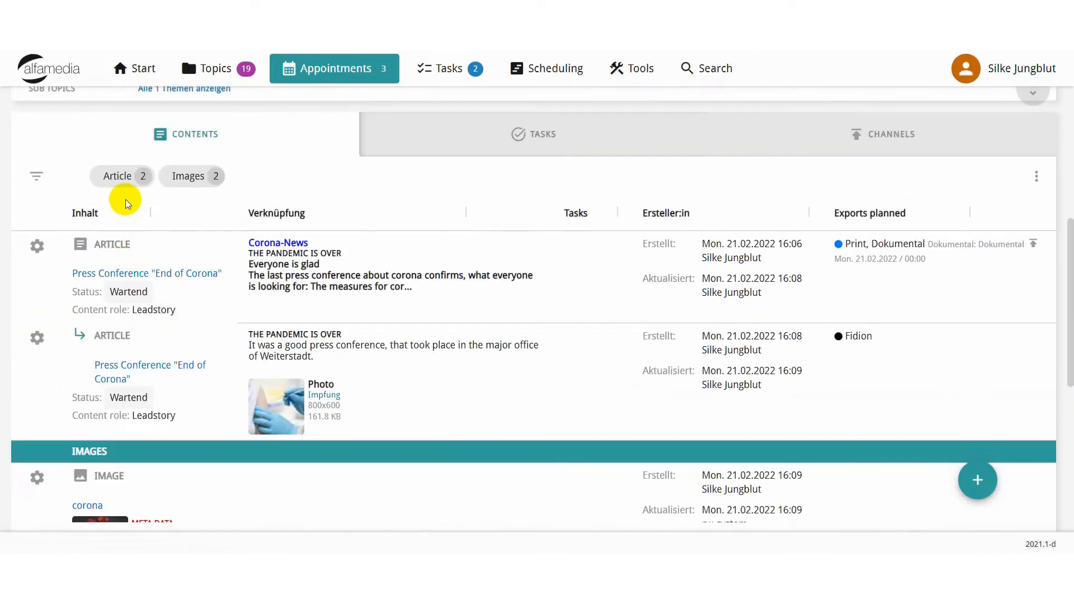
pyautogui.click(119, 179)
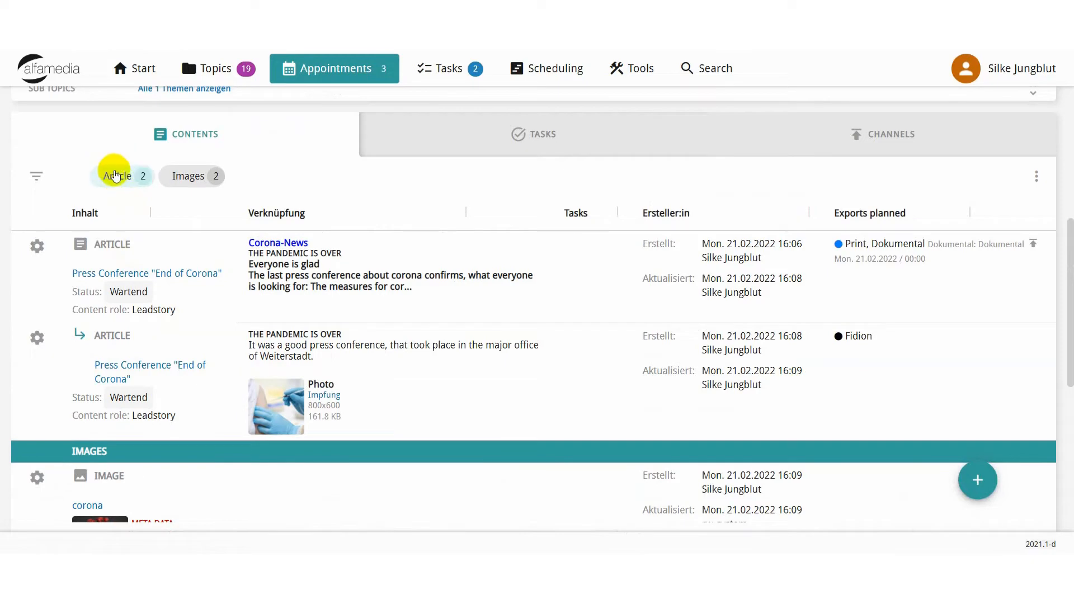
pyautogui.click(115, 172)
pyautogui.scroll(-7, 250, 209)
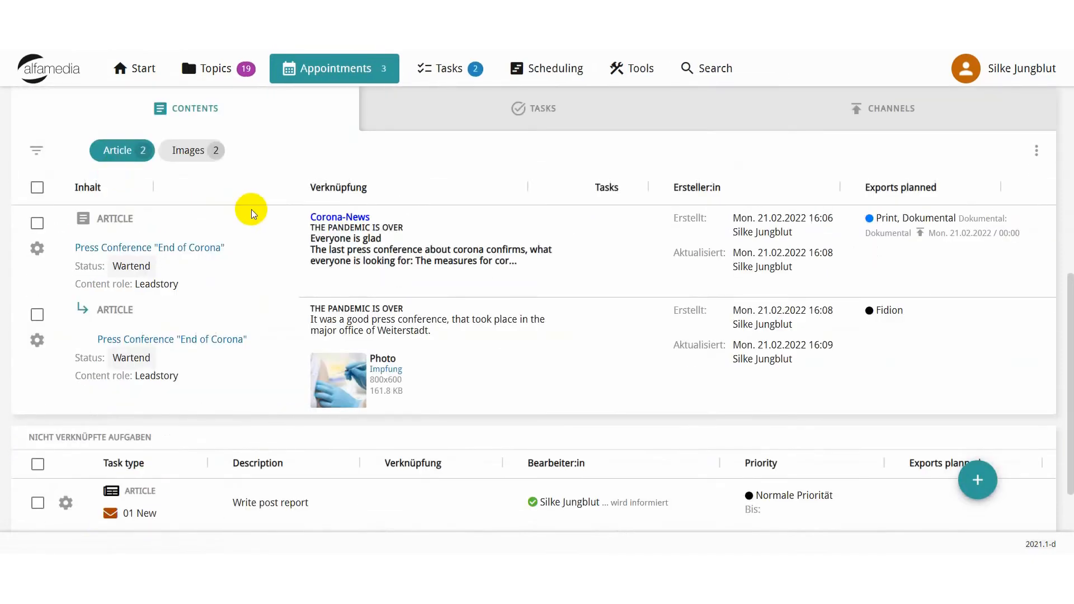
pyautogui.scroll(-2, 250, 209)
pyautogui.scroll(9, 156, 213)
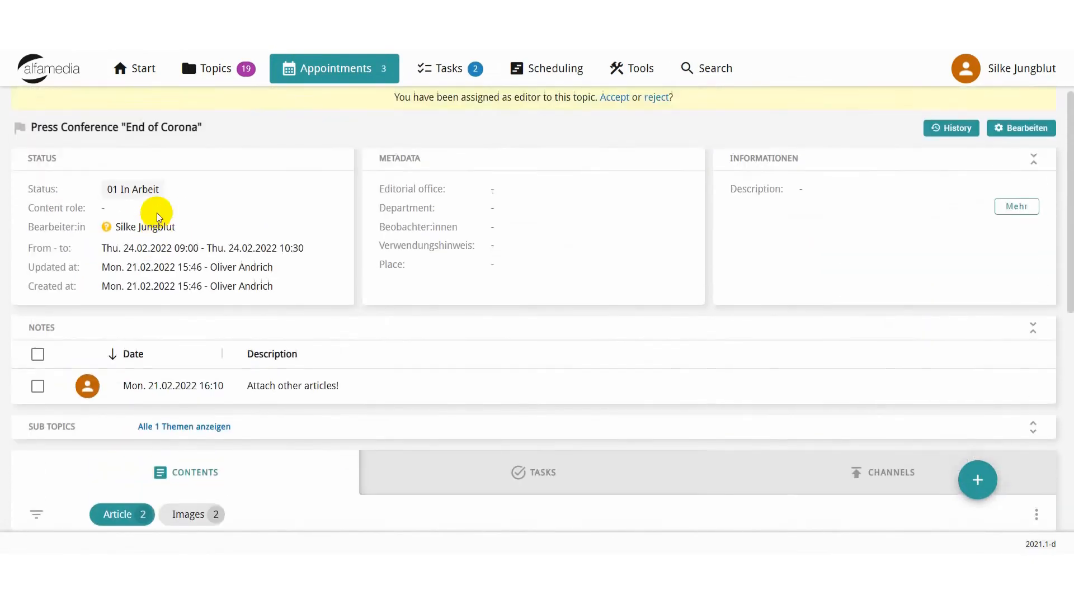
pyautogui.scroll(-5, 146, 220)
pyautogui.scroll(-3, 210, 294)
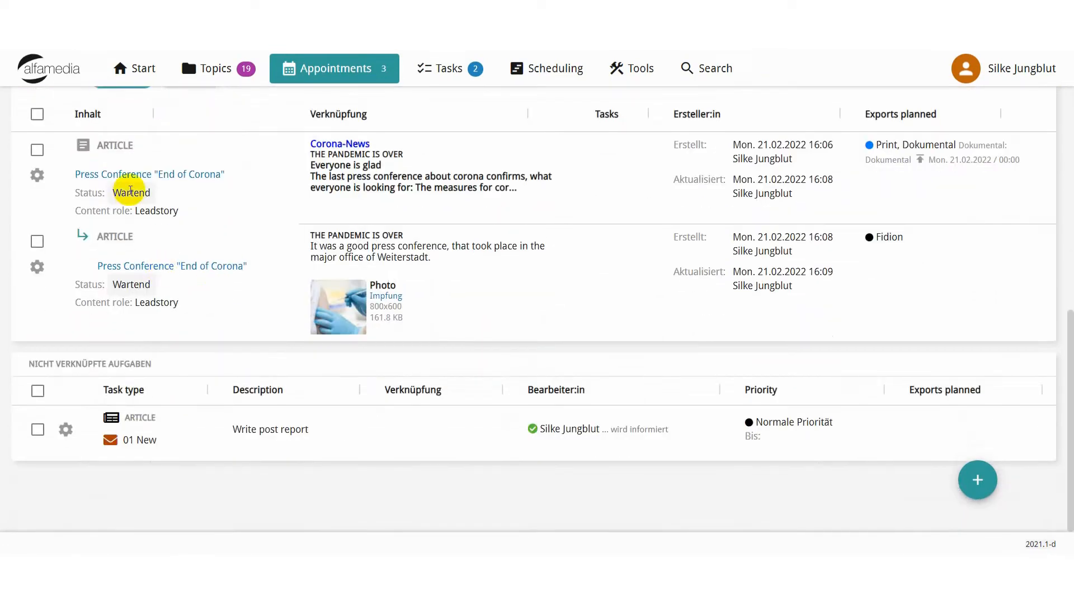
pyautogui.scroll(3, 216, 247)
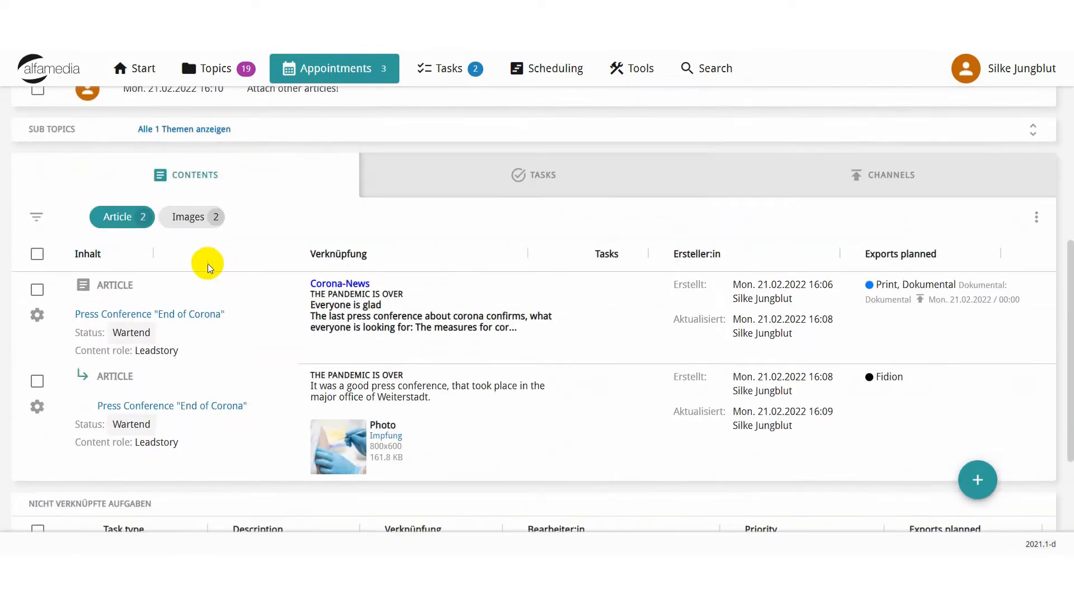
# Switch the contents filter to images, review the image entries, and clear the filter.
pyautogui.click(182, 217)
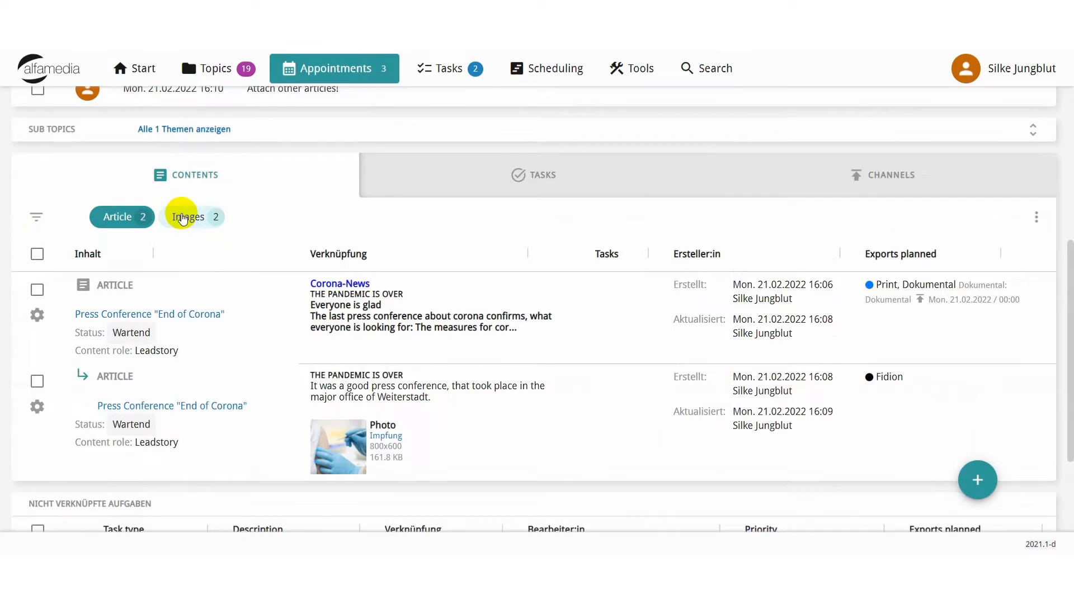
pyautogui.scroll(-8, 167, 252)
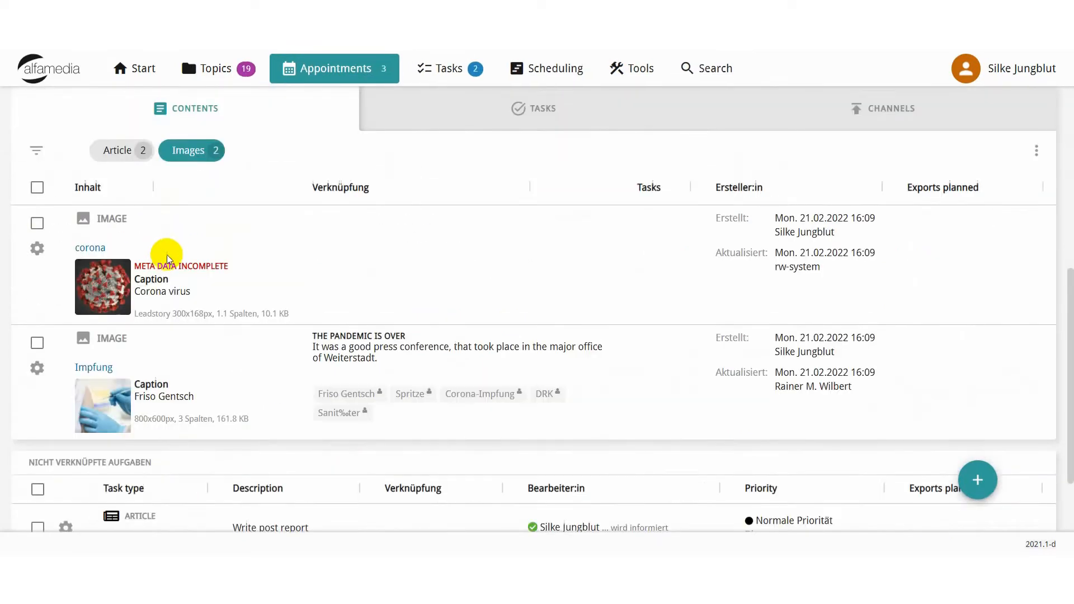
pyautogui.scroll(3, 166, 261)
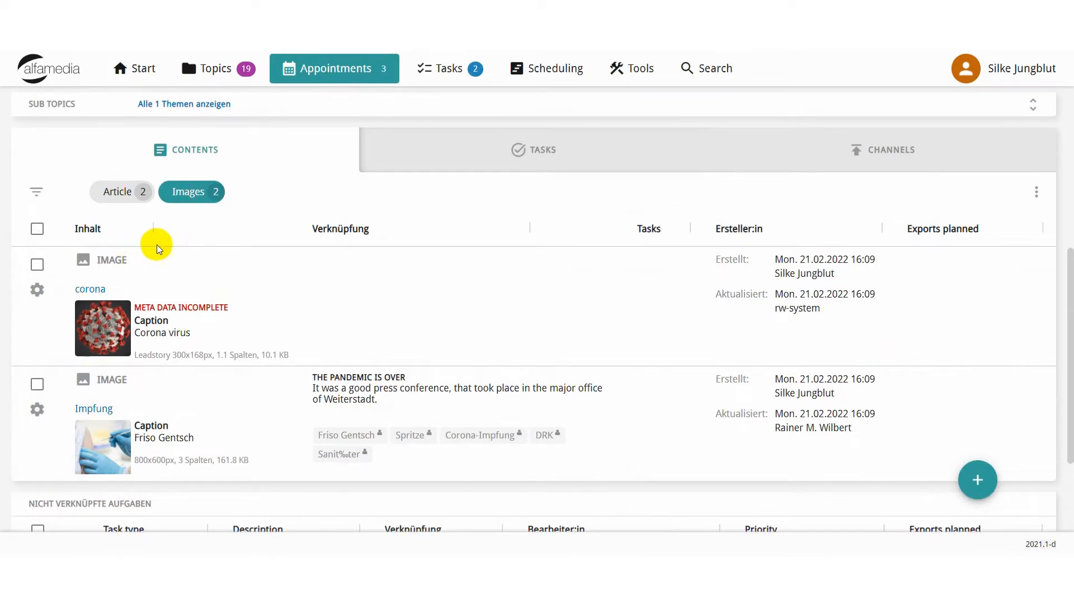
pyautogui.click(180, 196)
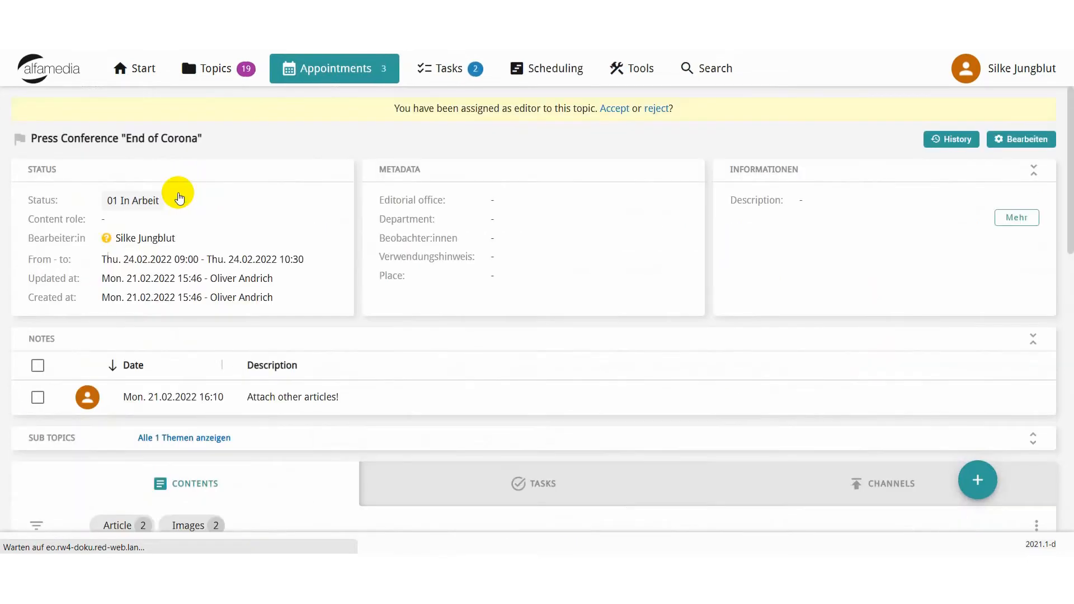
# Examine the contents' links and planned exports, and check the actions available for the unlinked "Write post report" task.
pyautogui.scroll(-6, 194, 277)
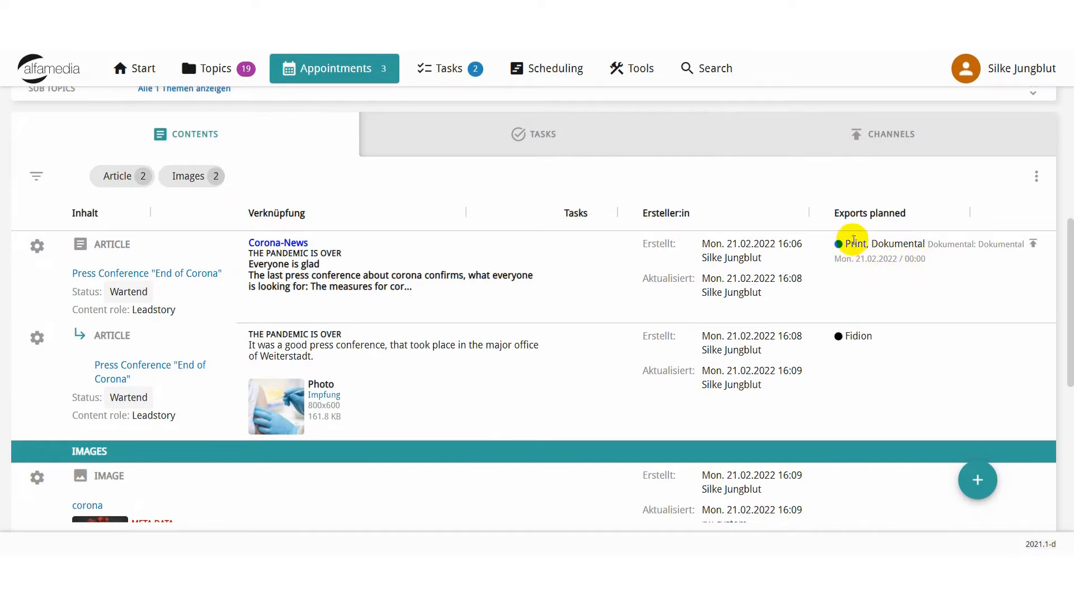
pyautogui.scroll(-1, 646, 280)
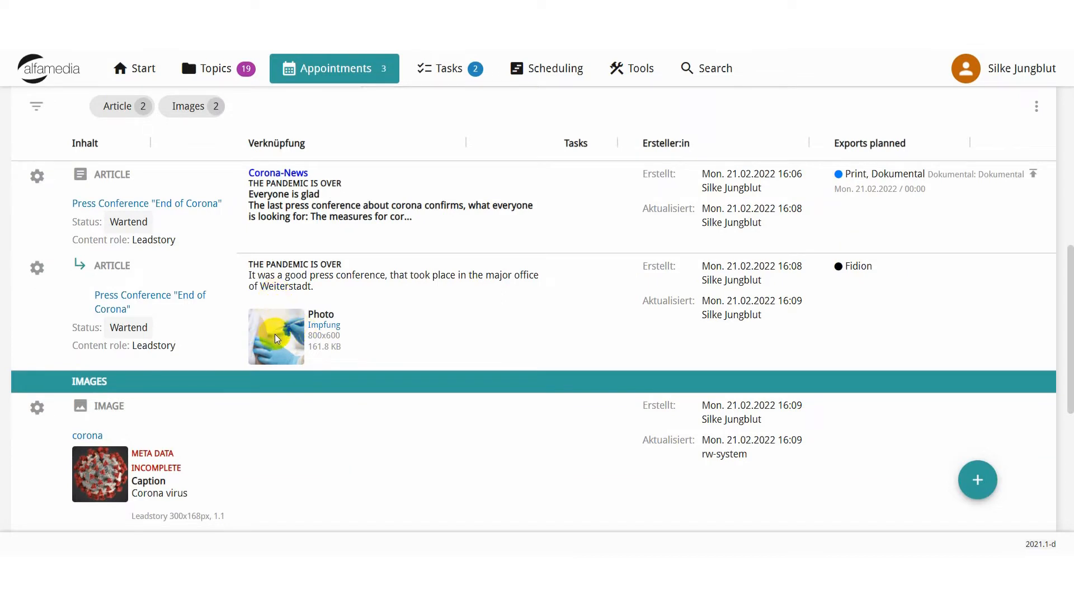
pyautogui.scroll(-5, 305, 326)
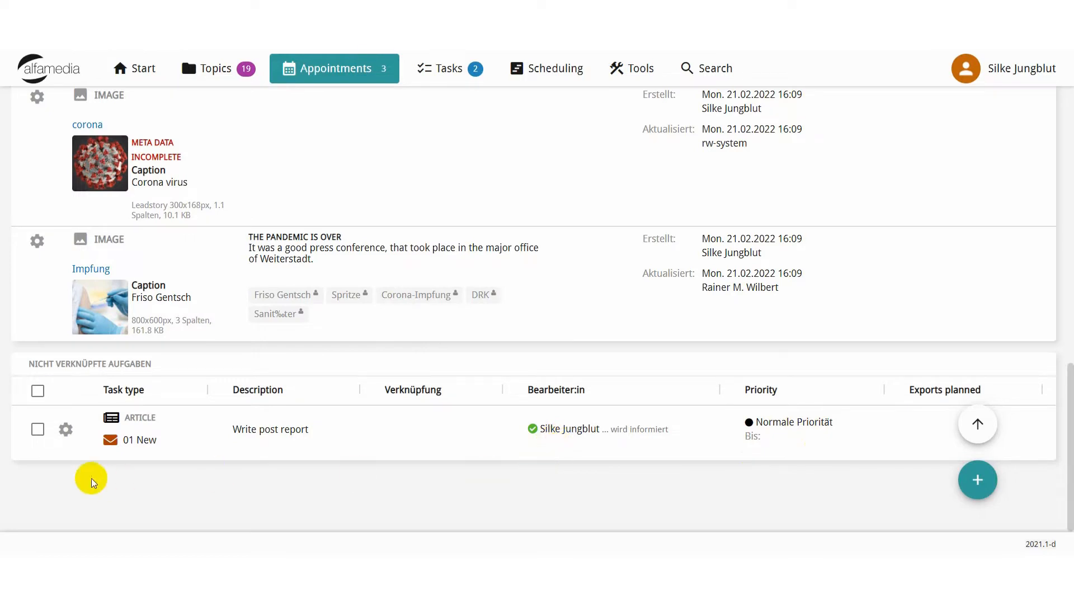
pyautogui.click(65, 429)
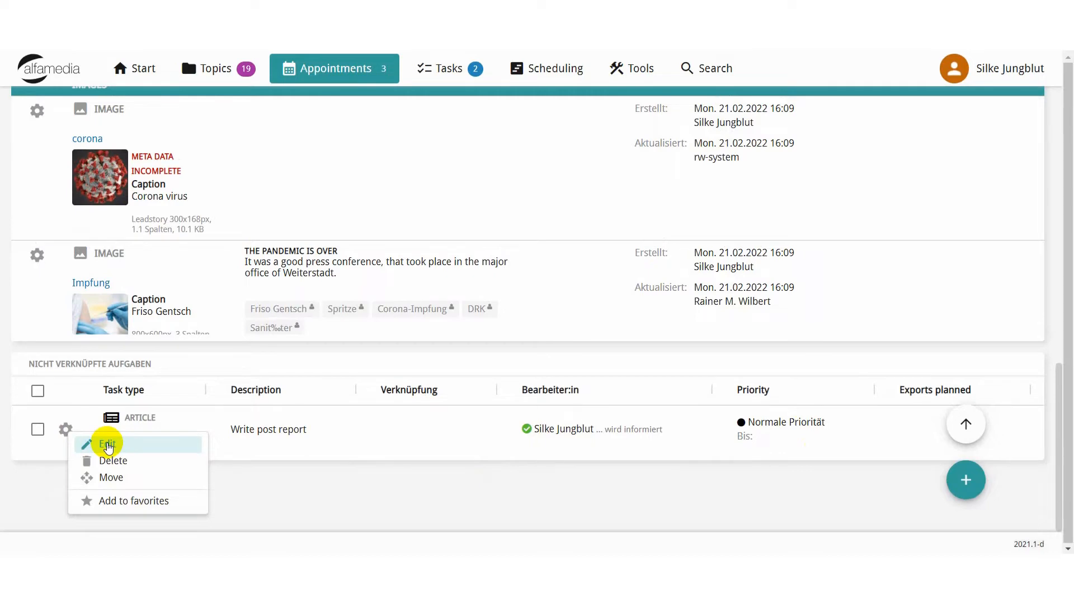
pyautogui.click(352, 501)
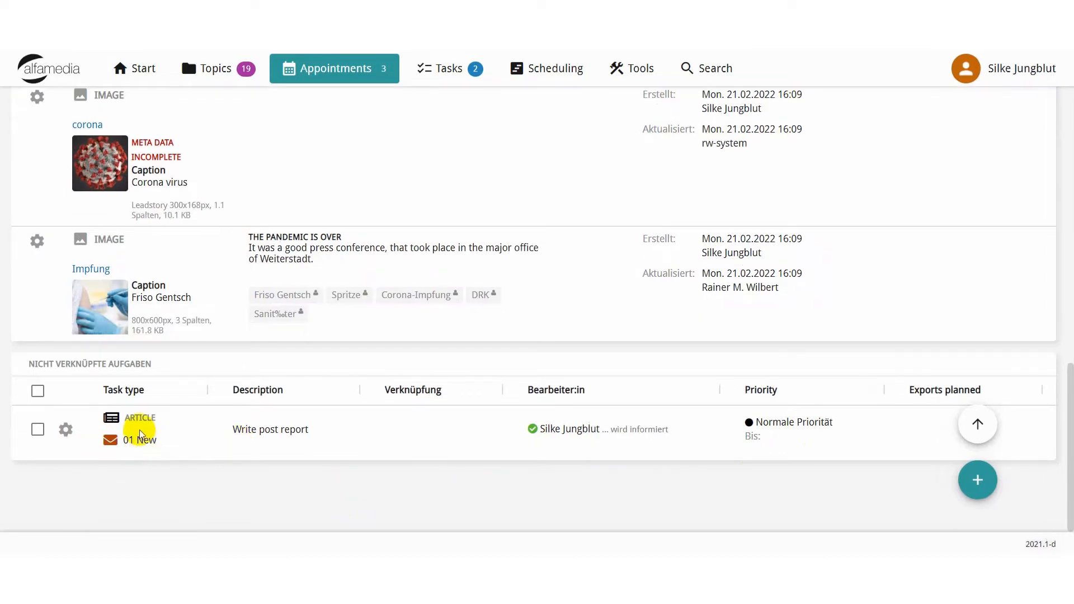
# View the appointment's tasks and its channels with their attached content.
pyautogui.scroll(3, 147, 412)
pyautogui.scroll(5, 206, 300)
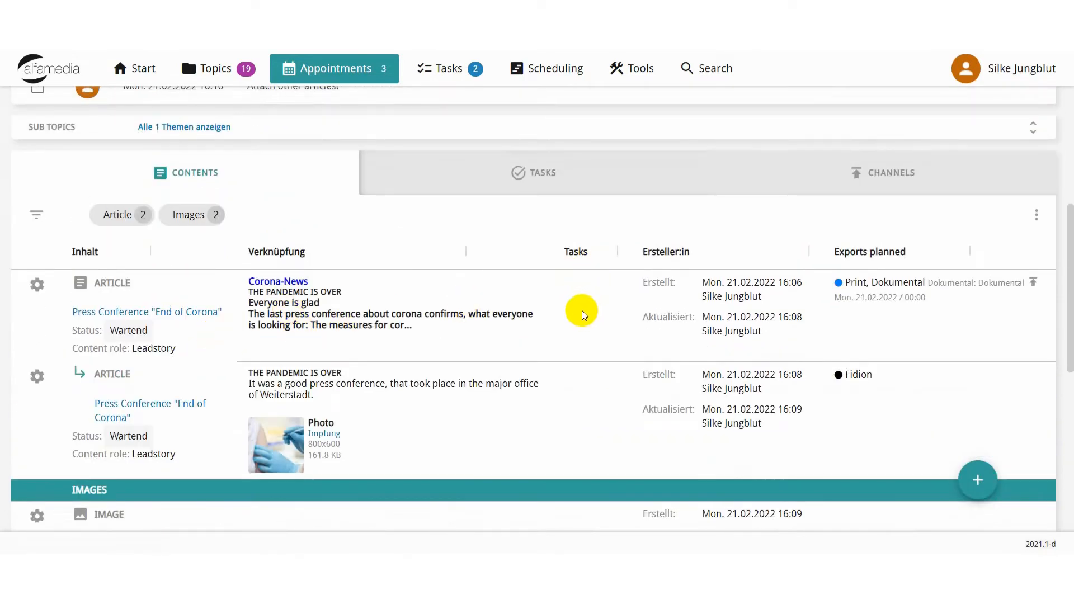
pyautogui.scroll(2, 580, 311)
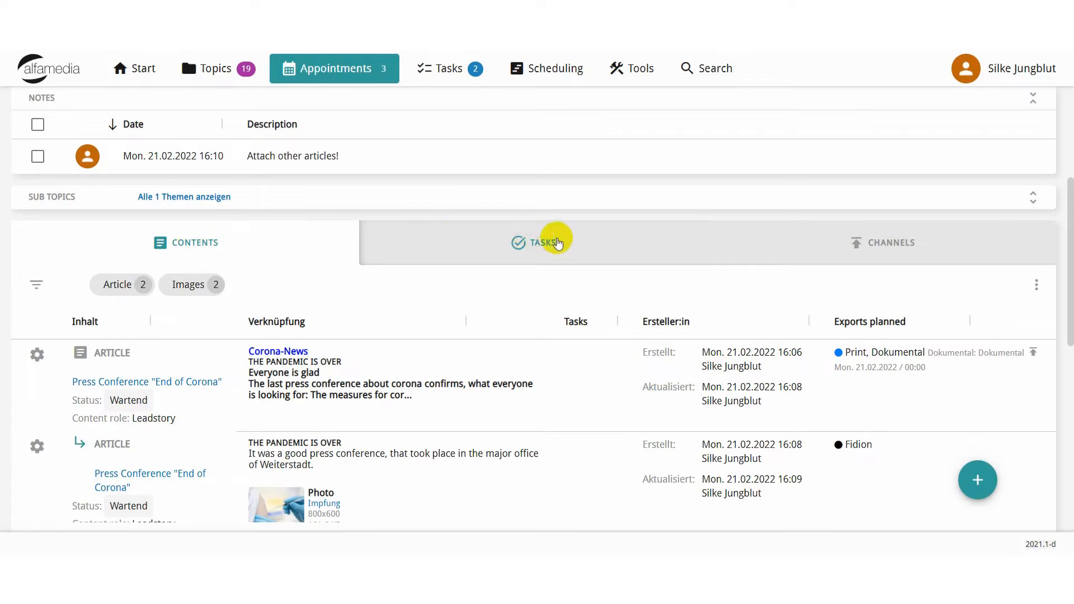
pyautogui.click(524, 245)
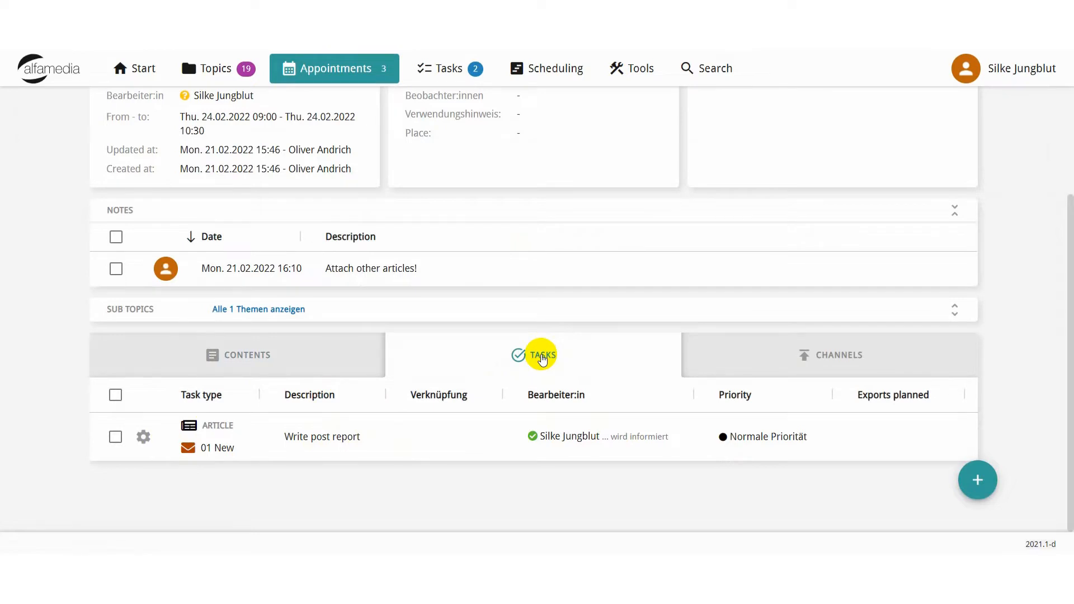
pyautogui.click(832, 357)
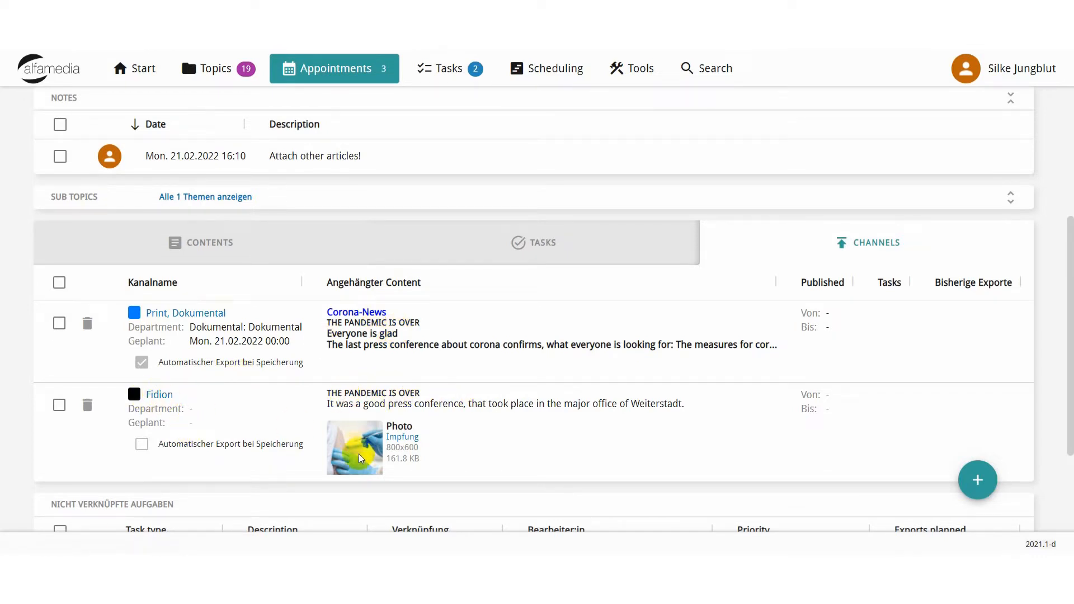
pyautogui.scroll(-3, 501, 448)
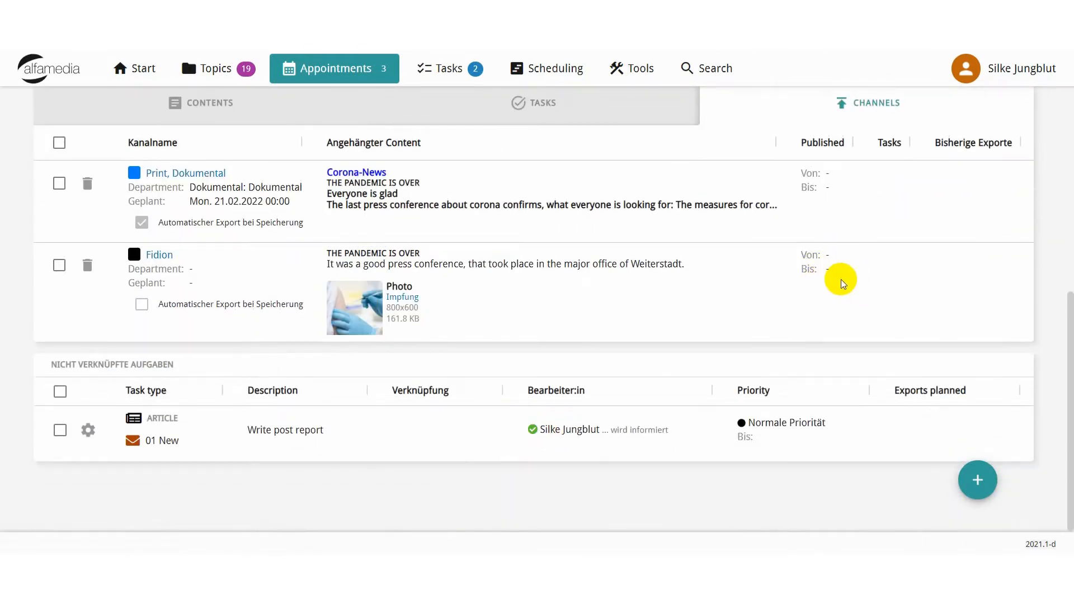
pyautogui.scroll(3, 841, 280)
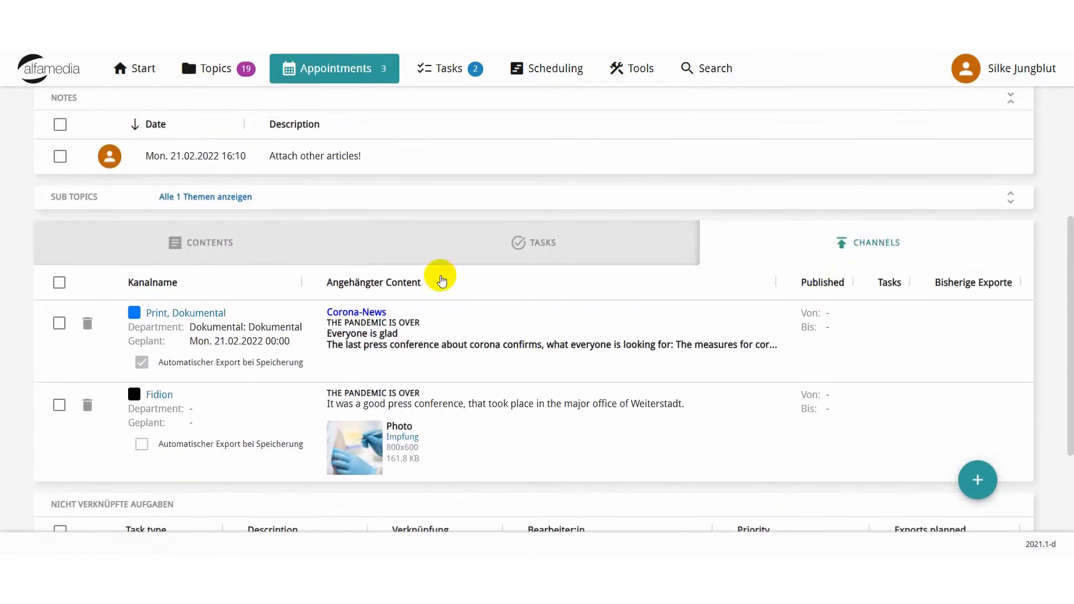
# Return to the appointment's contents and look over the articles and images again.
pyautogui.click(203, 240)
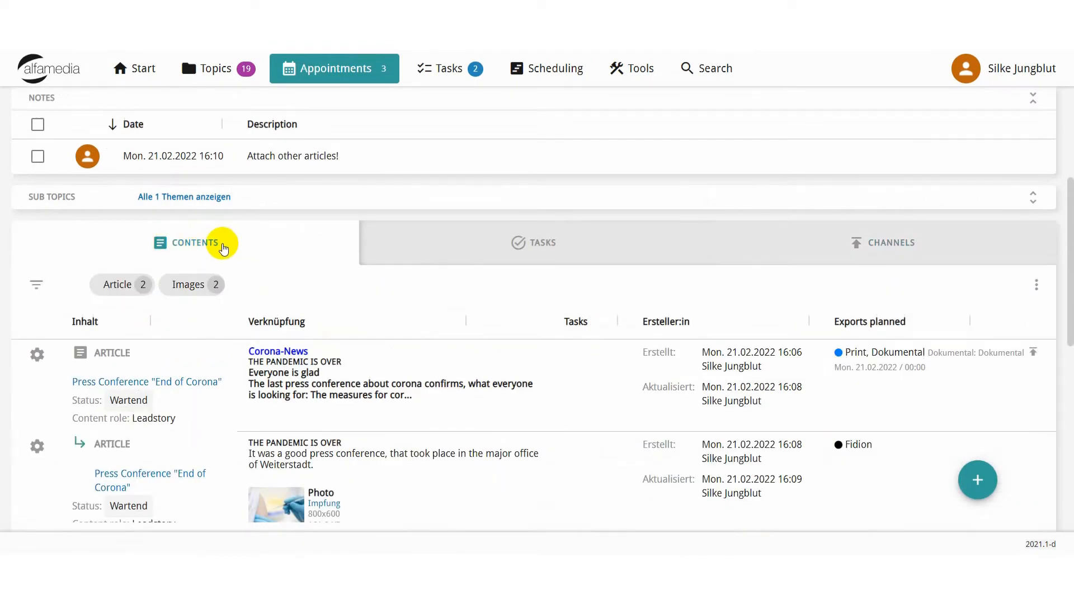
pyautogui.scroll(-1, 223, 246)
pyautogui.scroll(-1, 222, 244)
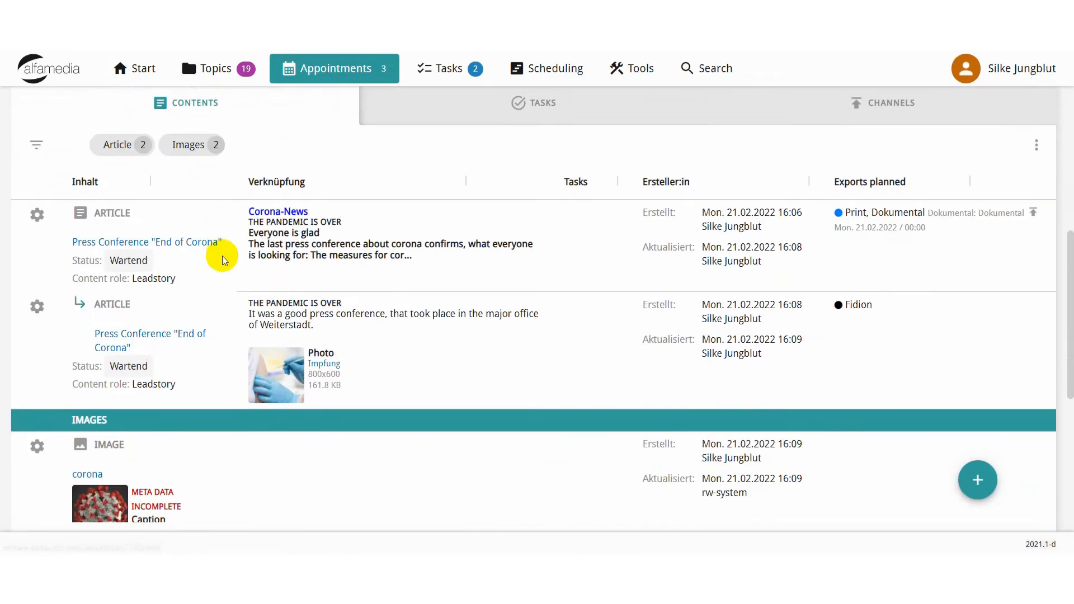
pyautogui.scroll(-1, 223, 256)
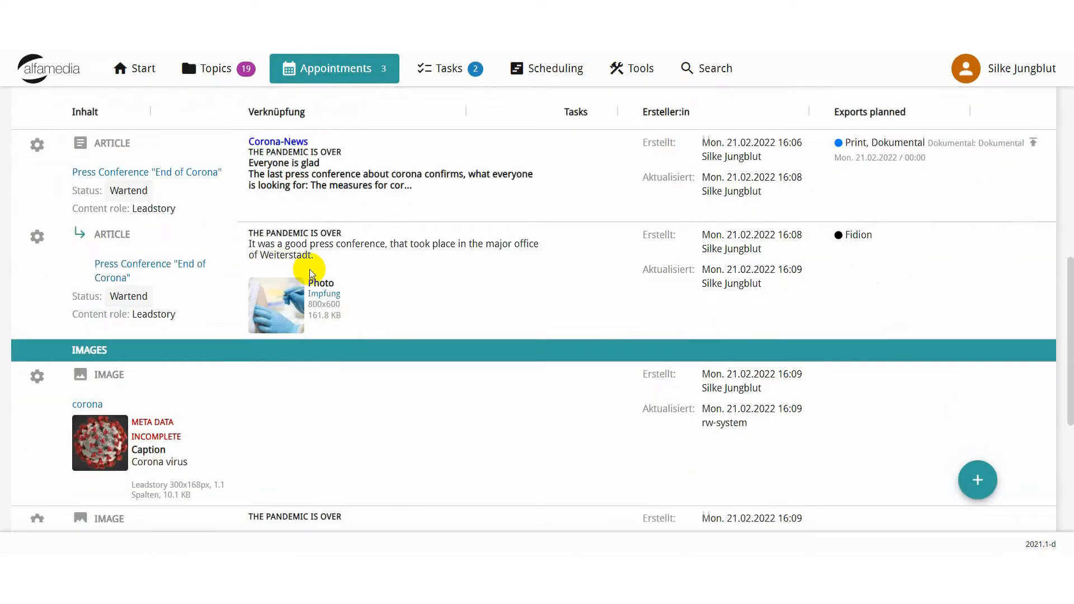
# Search the archive for photos on "Corona", browse the results, and close the asset manager without adopting any.
pyautogui.moveTo(959, 492)
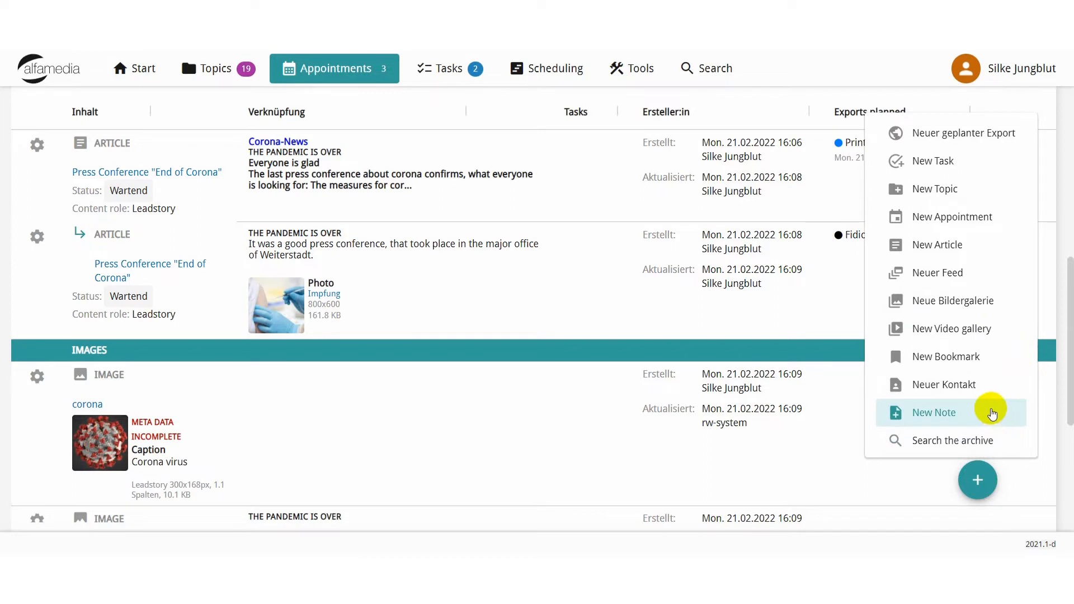
pyautogui.click(967, 442)
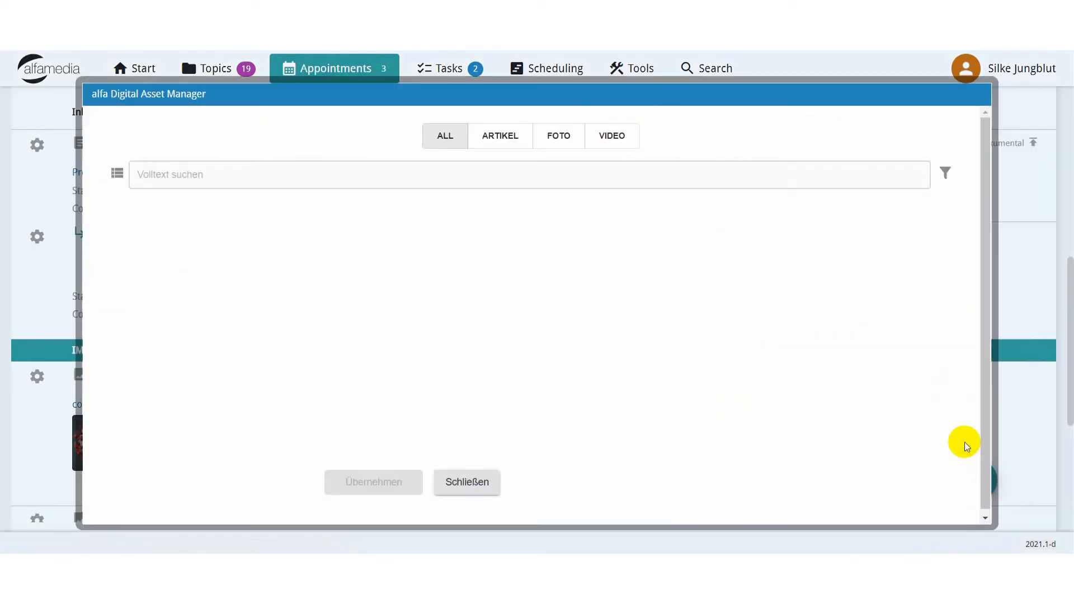
pyautogui.click(247, 171)
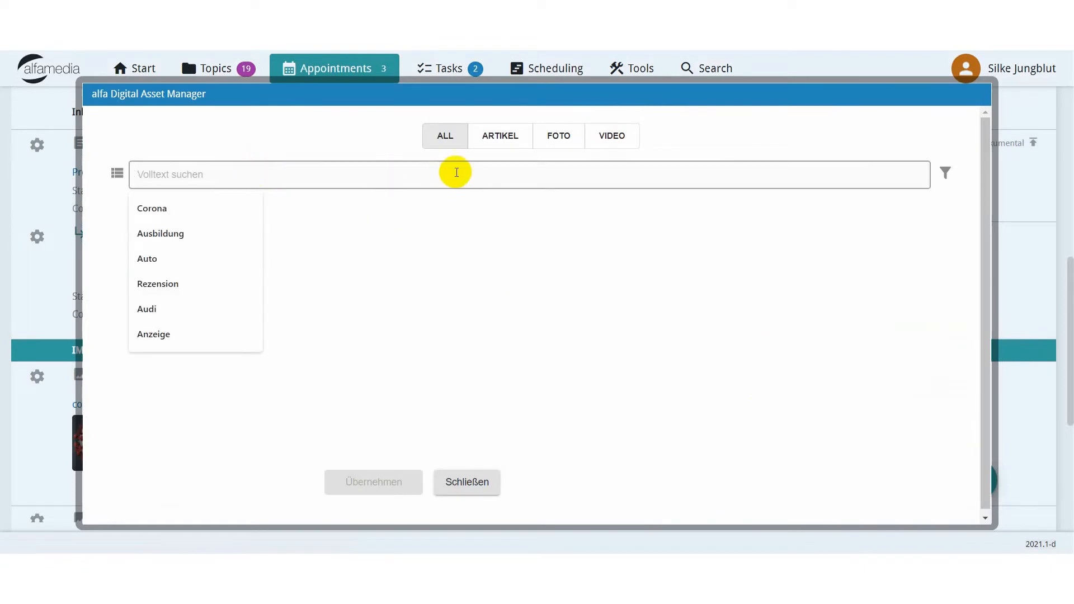
pyautogui.click(189, 204)
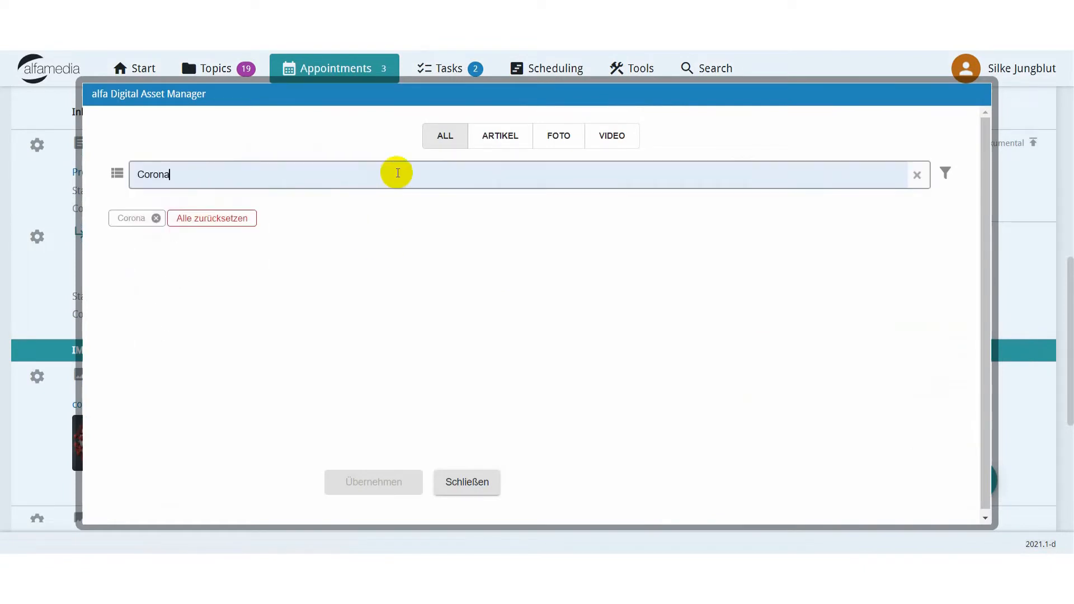
pyautogui.click(562, 141)
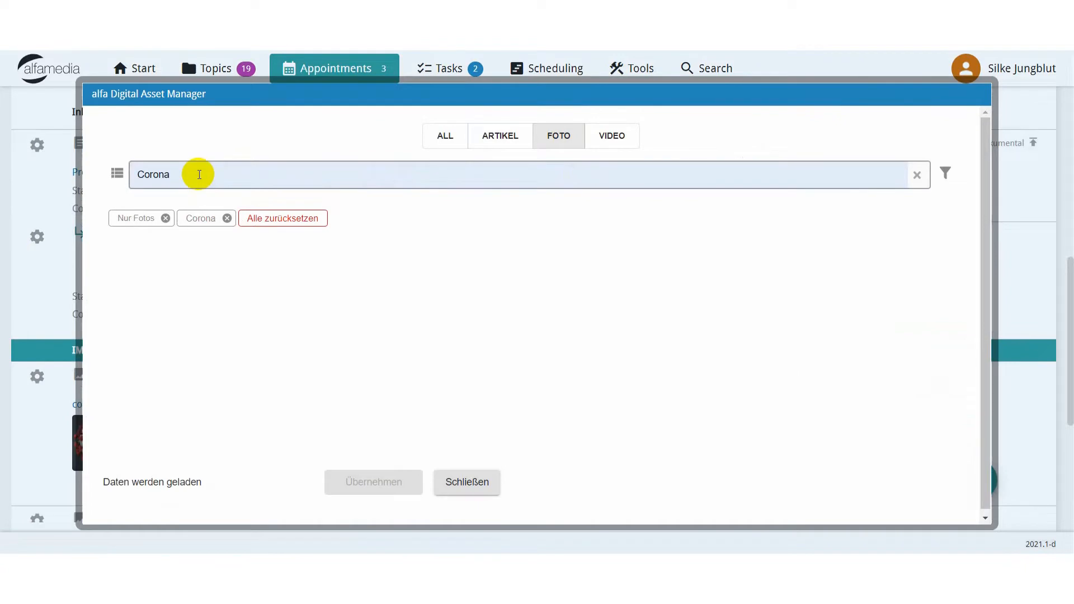
pyautogui.scroll(-10, 352, 284)
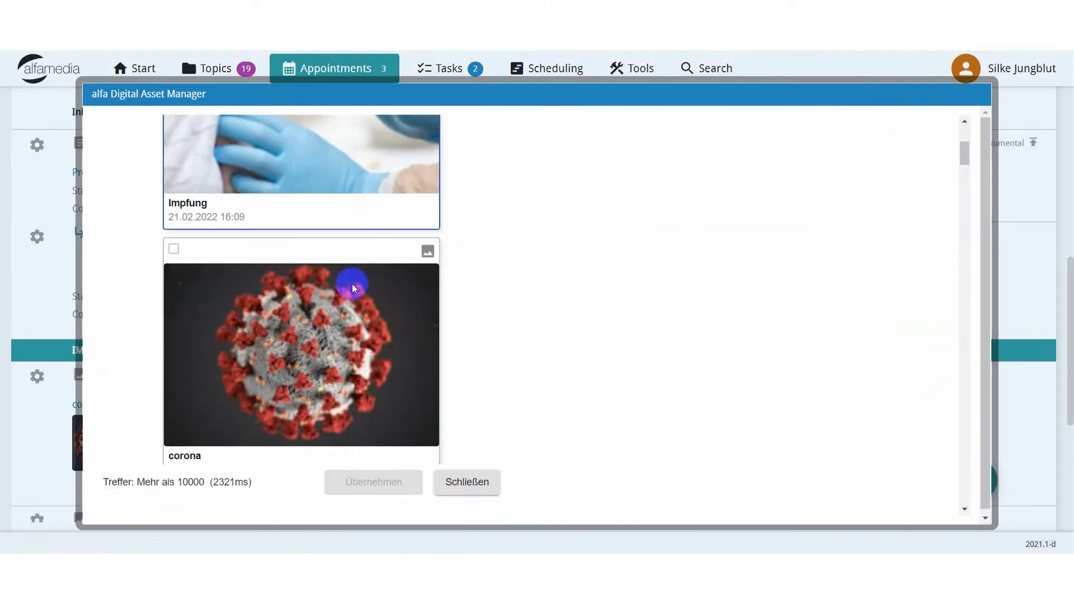
pyautogui.scroll(-8, 351, 287)
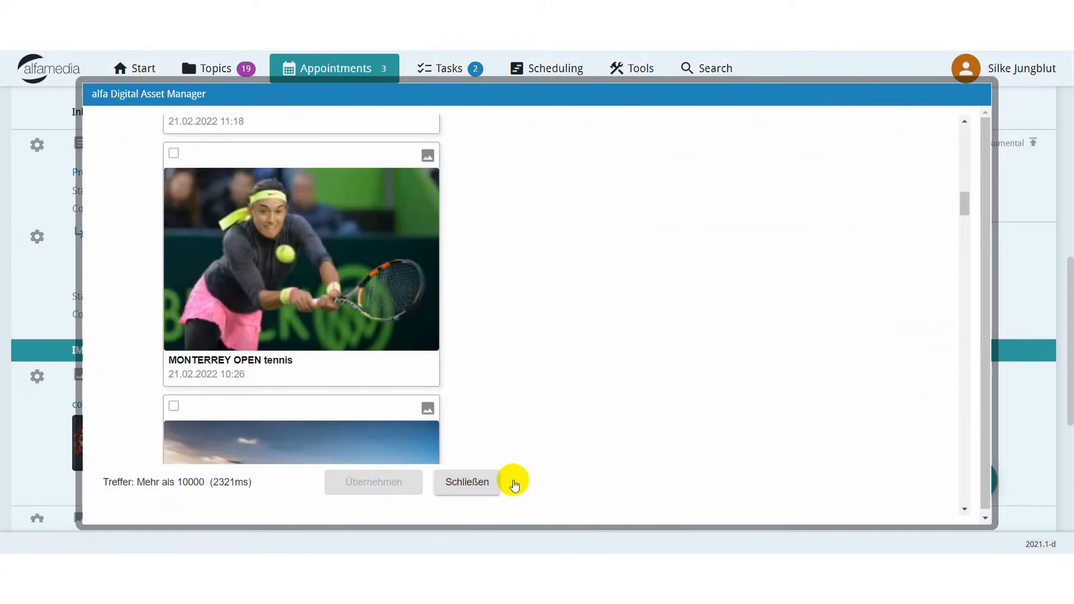
pyautogui.click(468, 482)
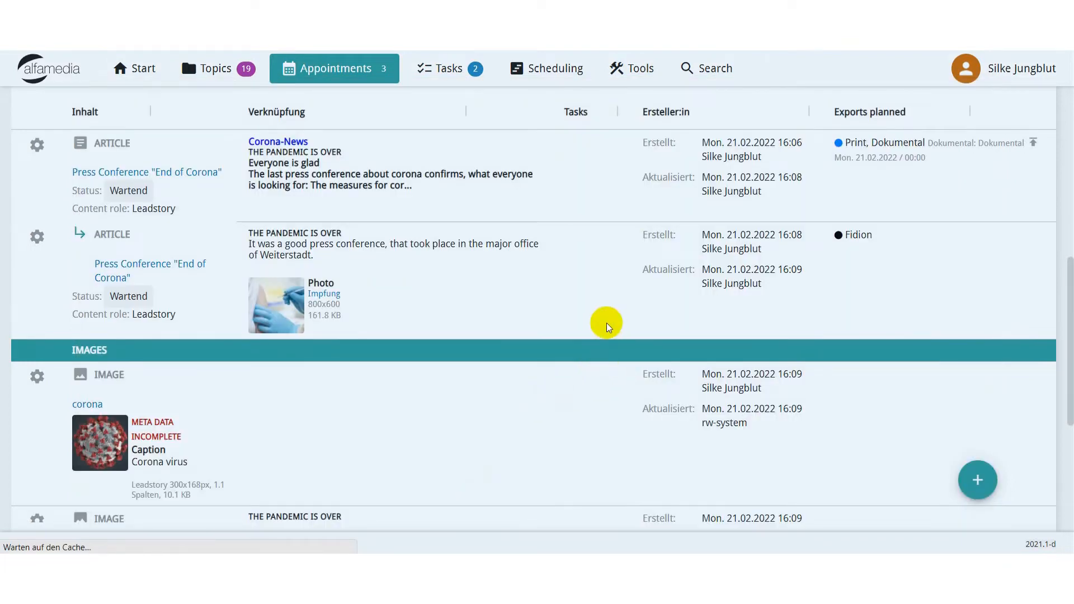
# Configure the contents table to hide Tasks and Exports planned, place Erstellung & Aktualisierung before Tasks, and save the layout.
pyautogui.scroll(-3, 609, 328)
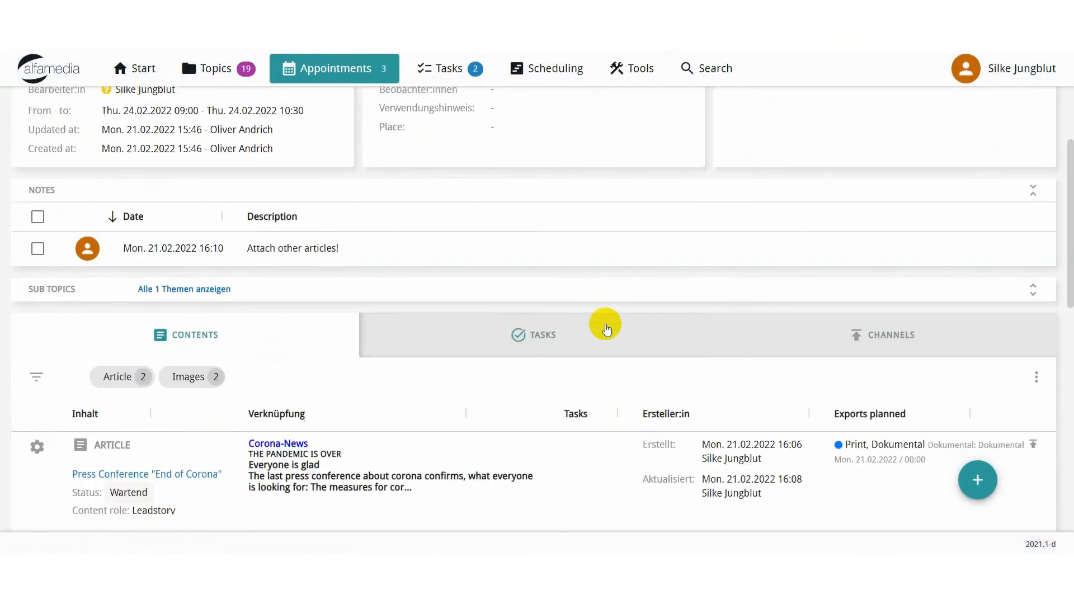
pyautogui.scroll(-3, 607, 329)
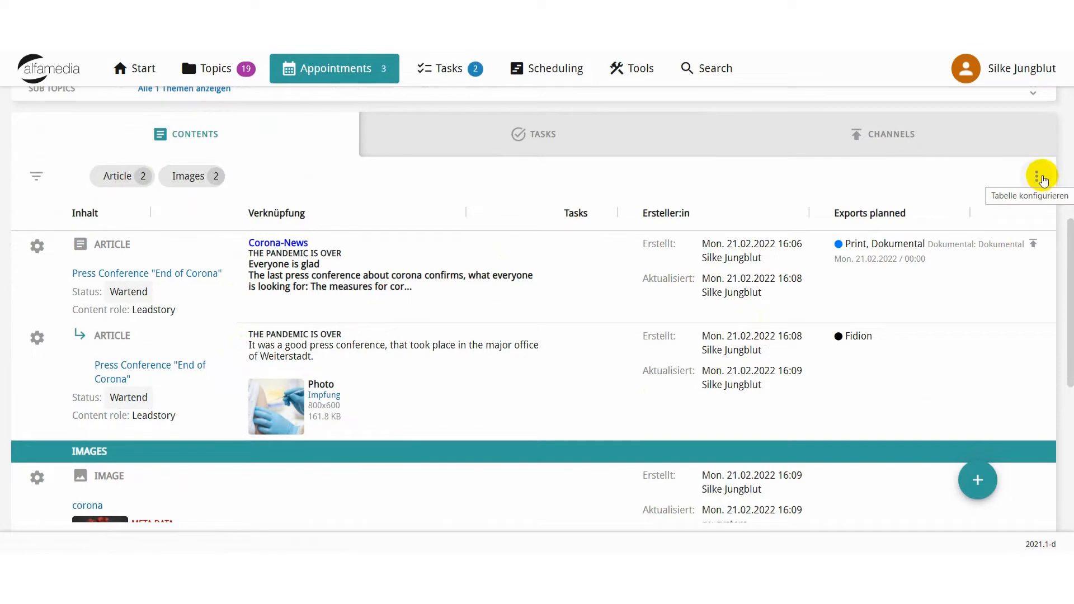
pyautogui.click(1040, 176)
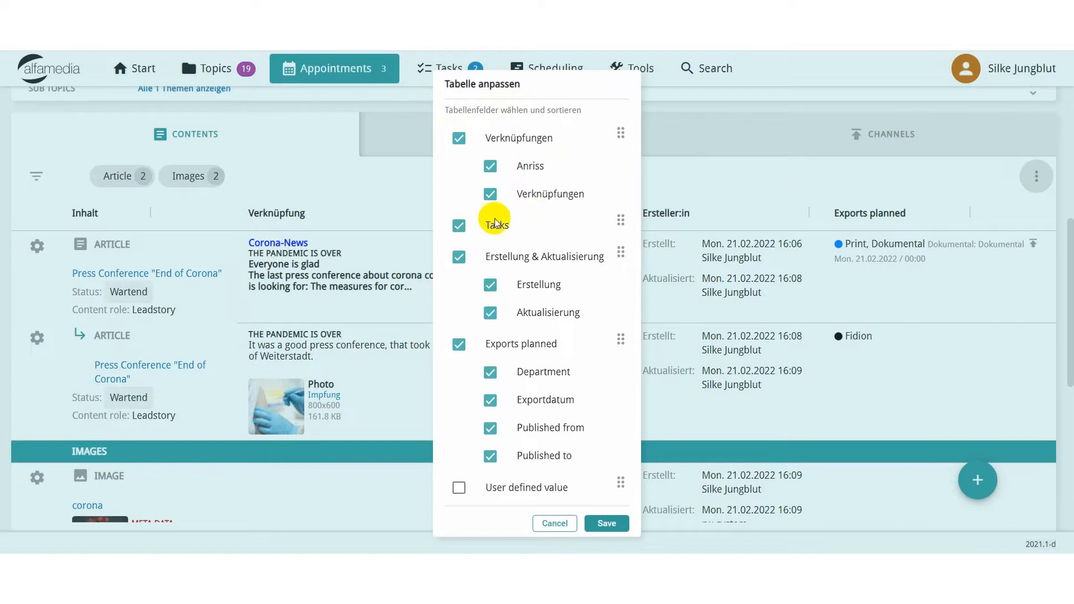
pyautogui.click(459, 226)
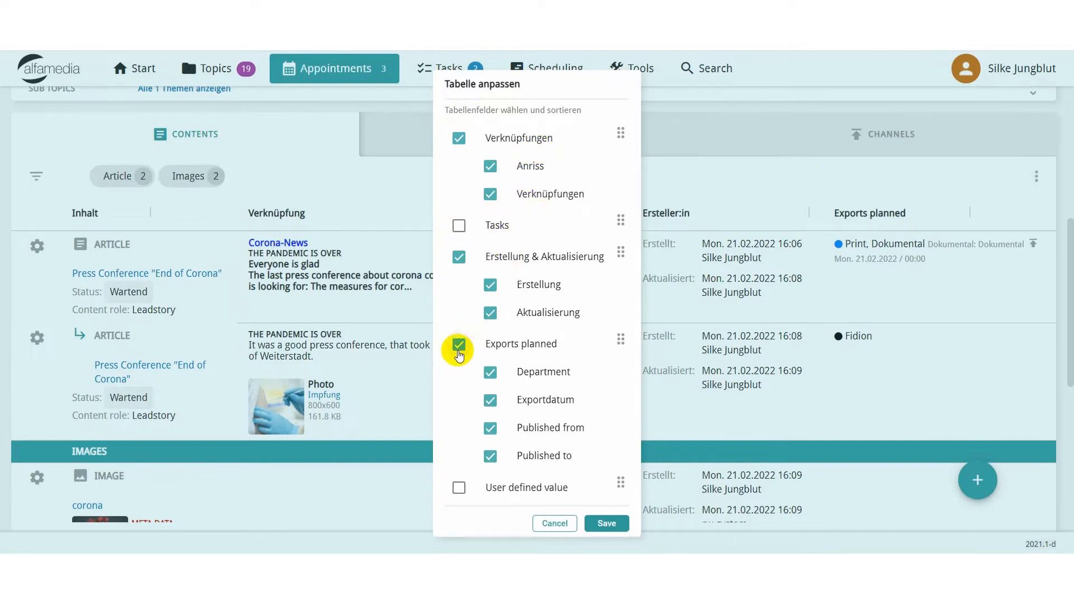
pyautogui.click(460, 345)
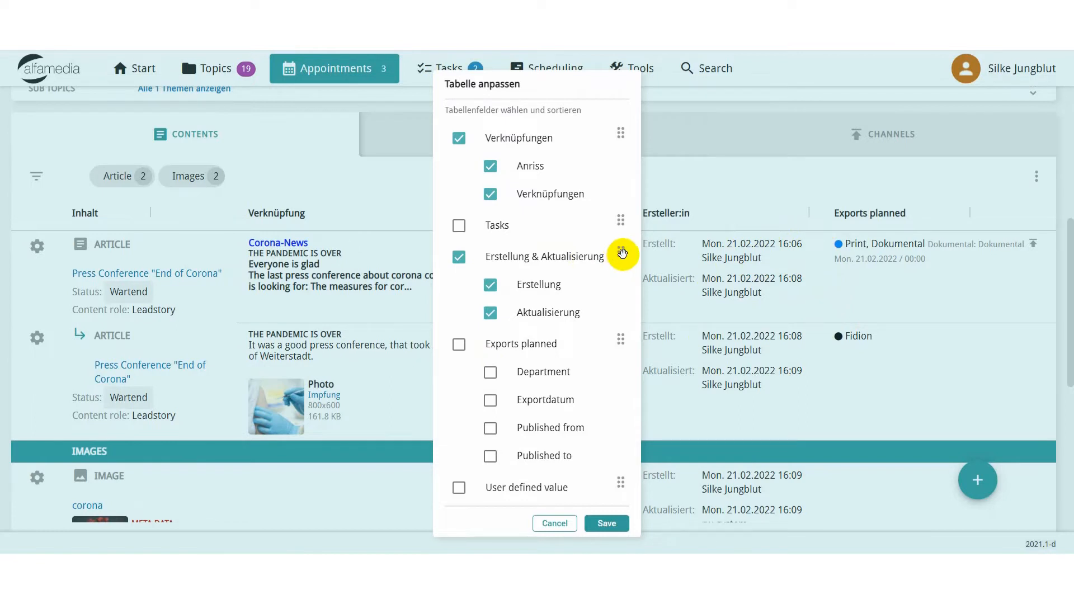
pyautogui.moveTo(623, 253); pyautogui.dragTo(587, 216)
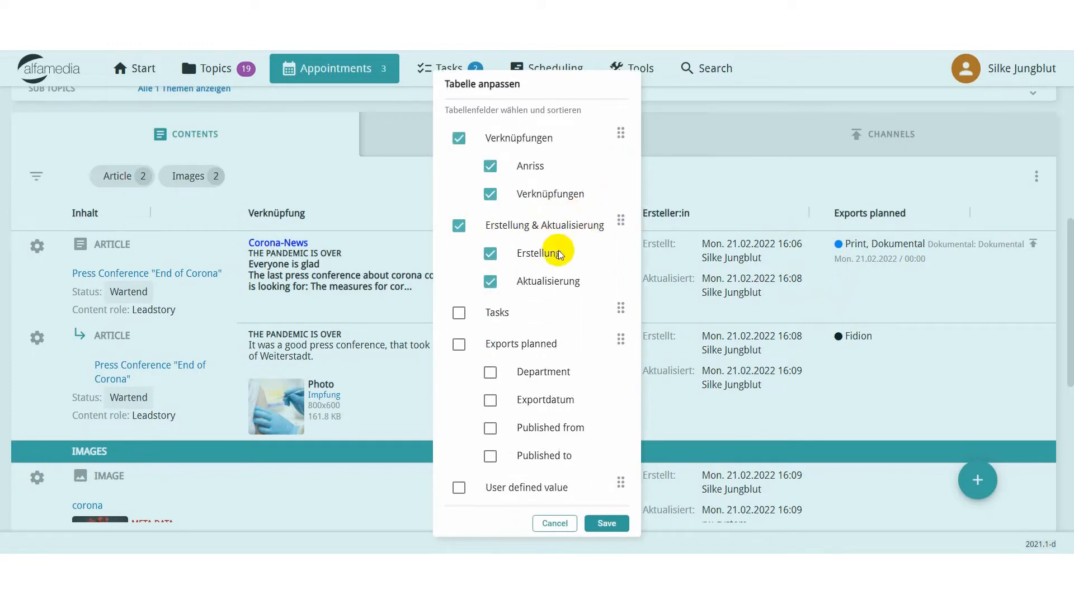
pyautogui.click(610, 523)
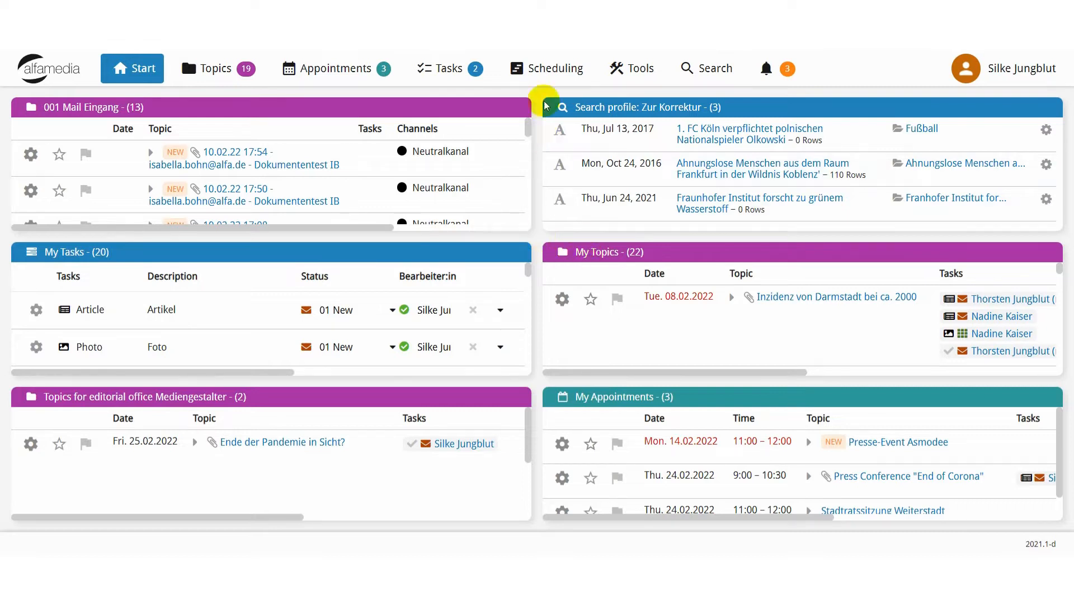
# Open My Topics from the start page in list view and look through its entries and columns.
pyautogui.click(208, 70)
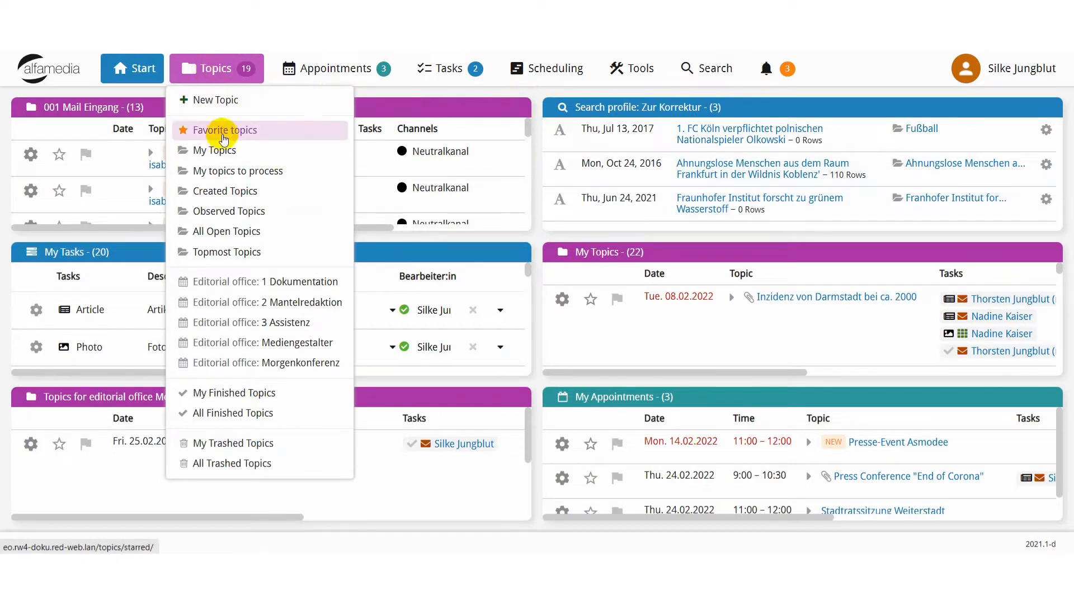
pyautogui.click(257, 151)
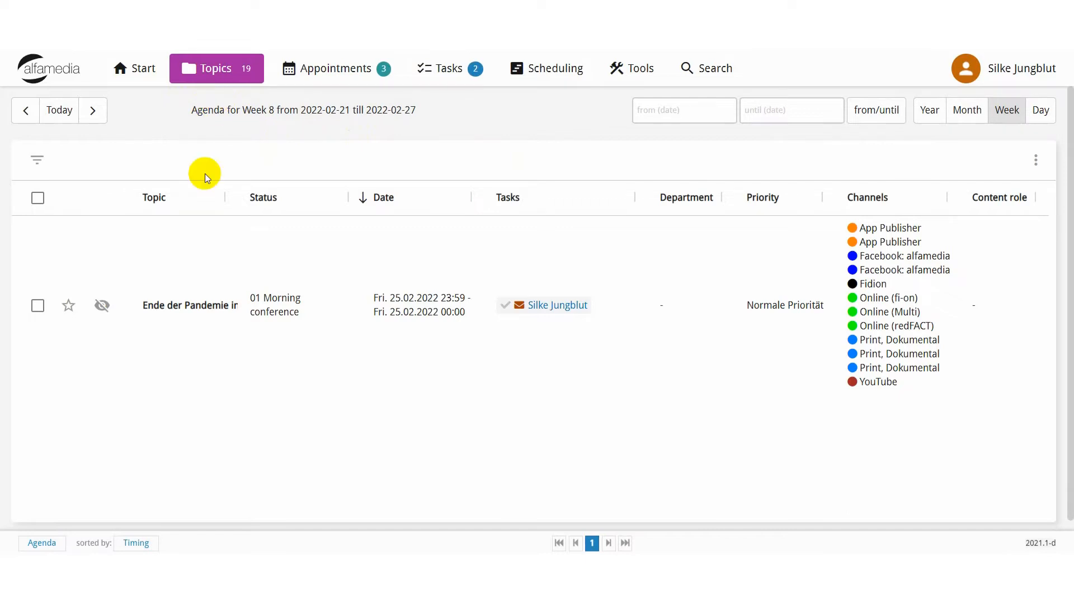
pyautogui.click(42, 541)
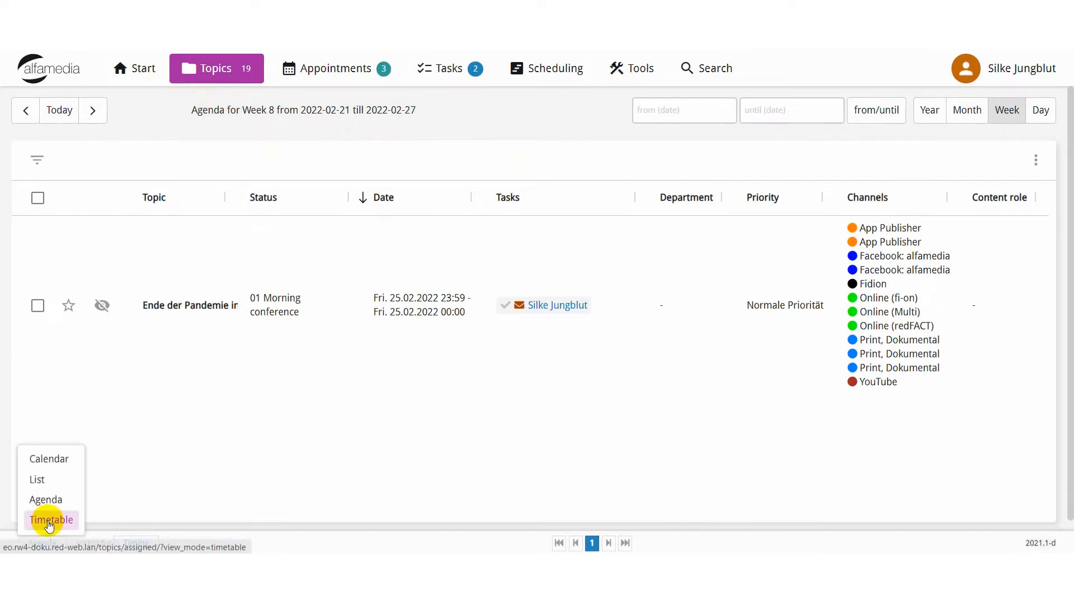
pyautogui.click(50, 481)
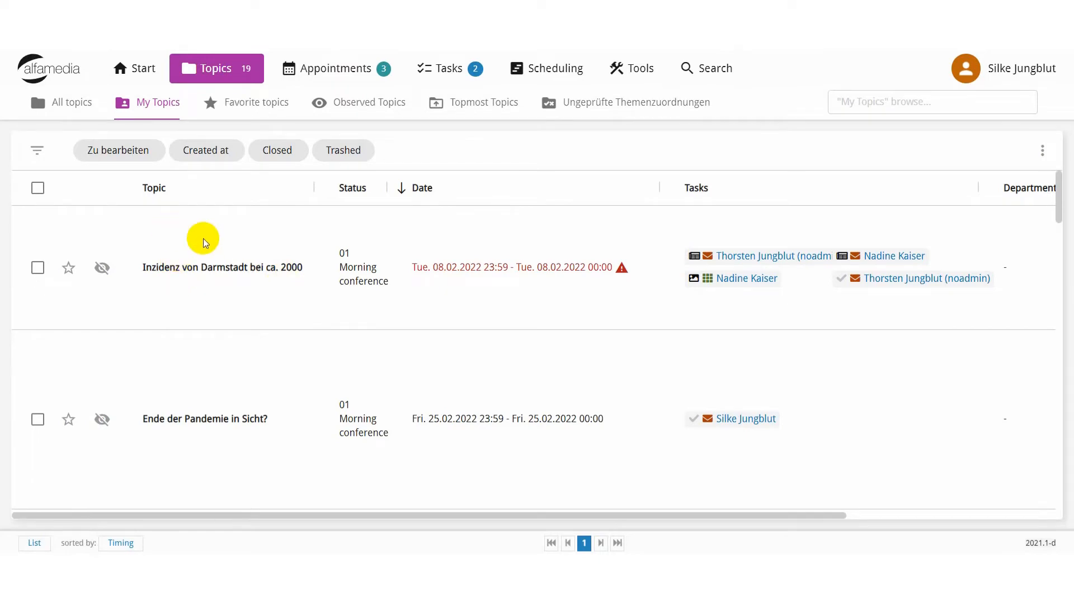
pyautogui.scroll(-10, 203, 238)
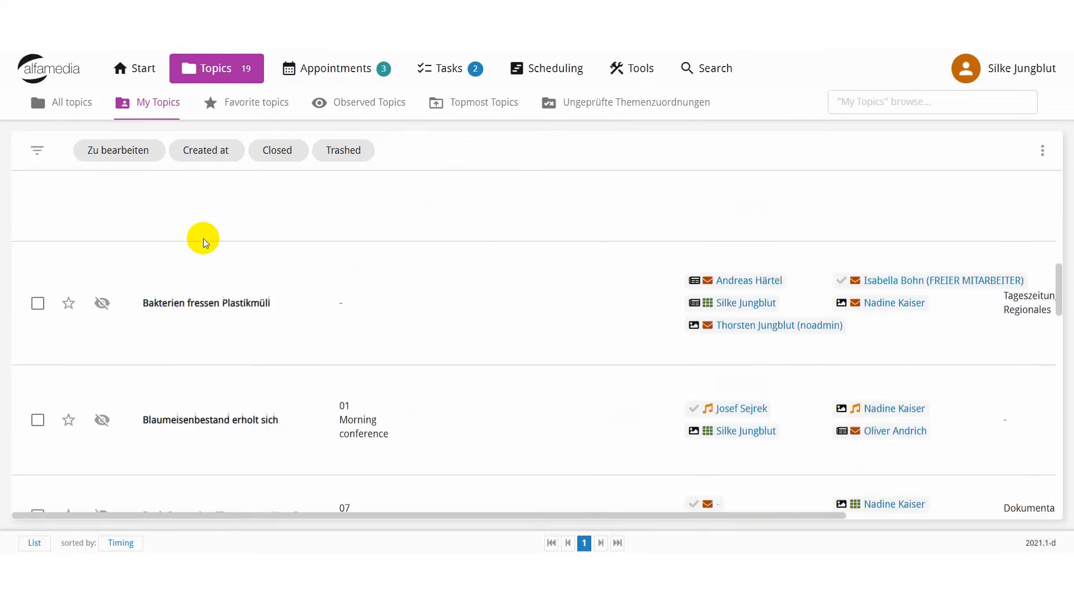
pyautogui.scroll(-3, 202, 249)
pyautogui.scroll(12, 199, 260)
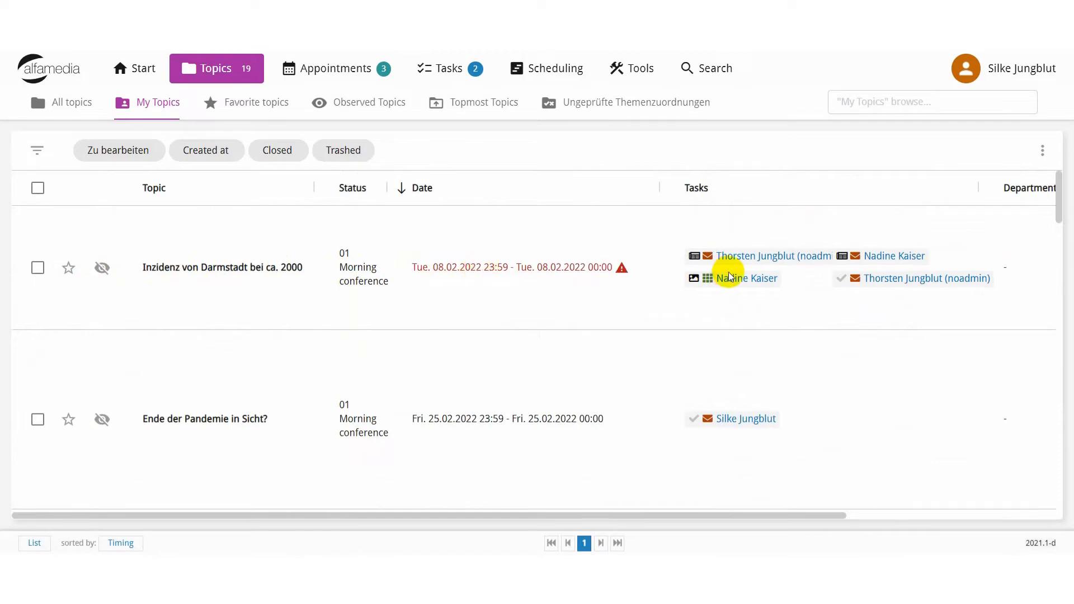
pyautogui.moveTo(322, 520); pyautogui.dragTo(558, 511)
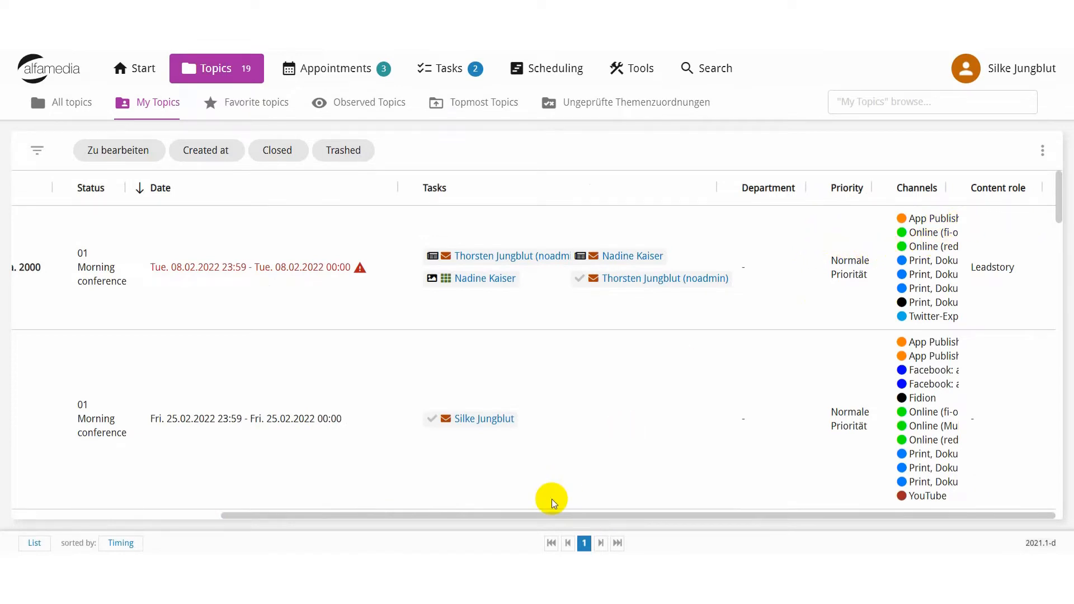
pyautogui.moveTo(558, 514); pyautogui.dragTo(302, 516)
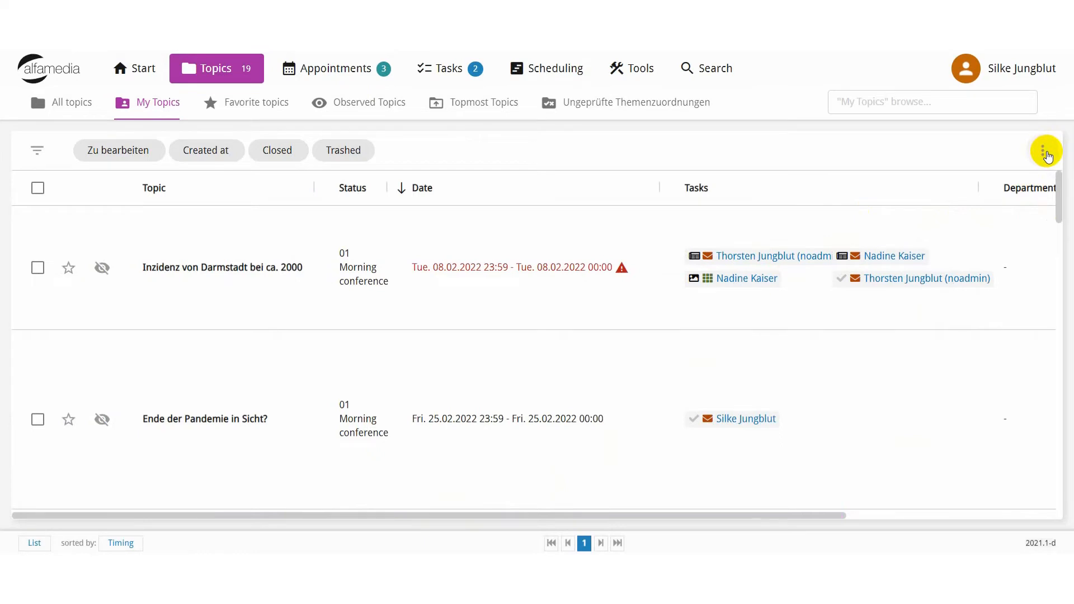
# Configure the My Topics table to hide Content role and Channels, place Priority before Department, and save the layout.
pyautogui.click(1044, 152)
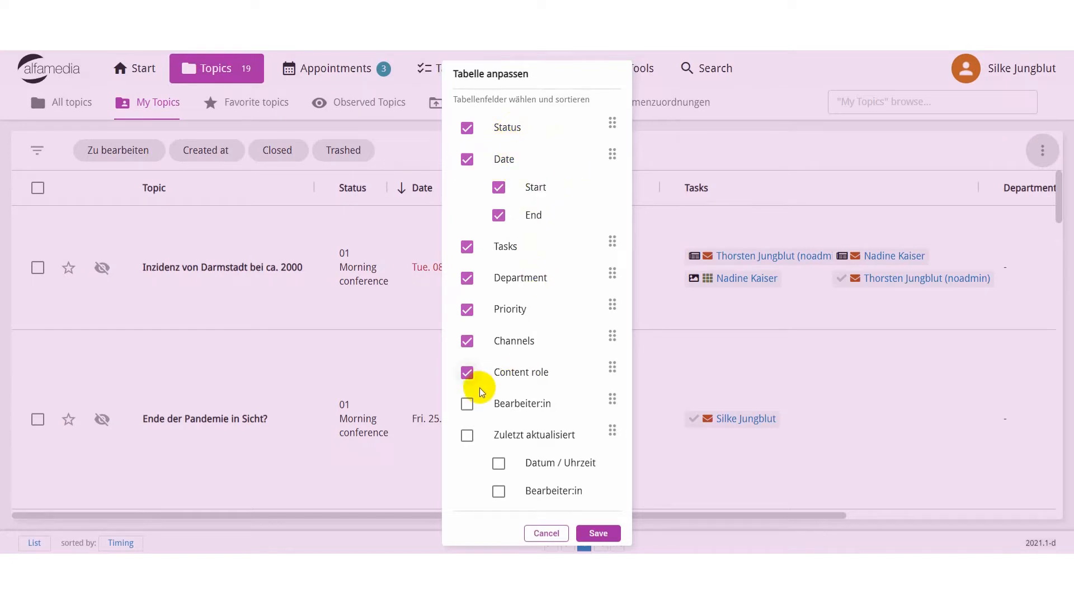
pyautogui.click(468, 374)
pyautogui.click(467, 341)
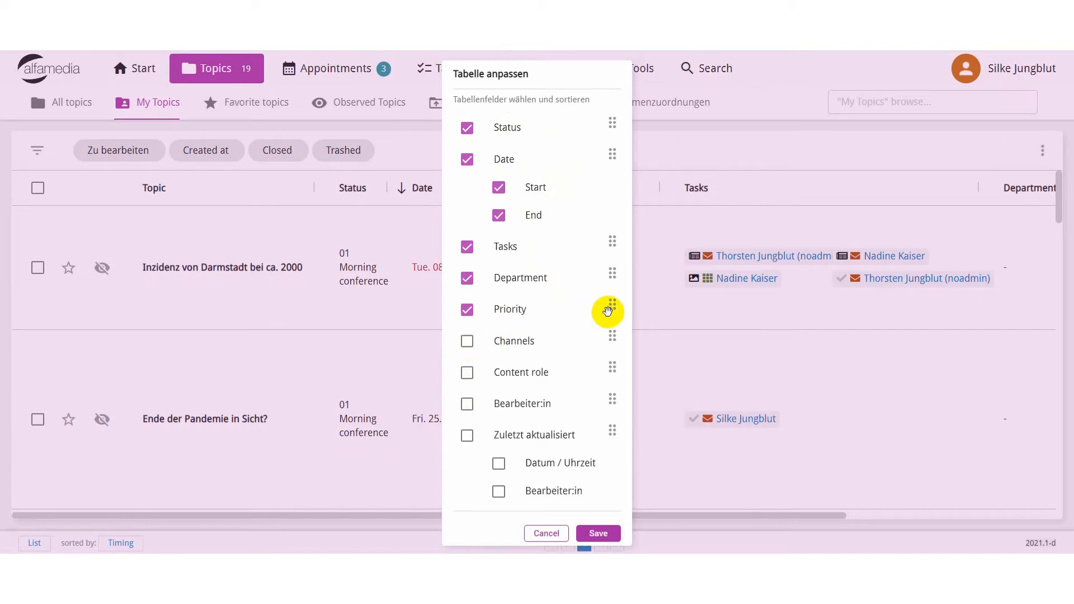
pyautogui.moveTo(610, 307); pyautogui.dragTo(604, 272)
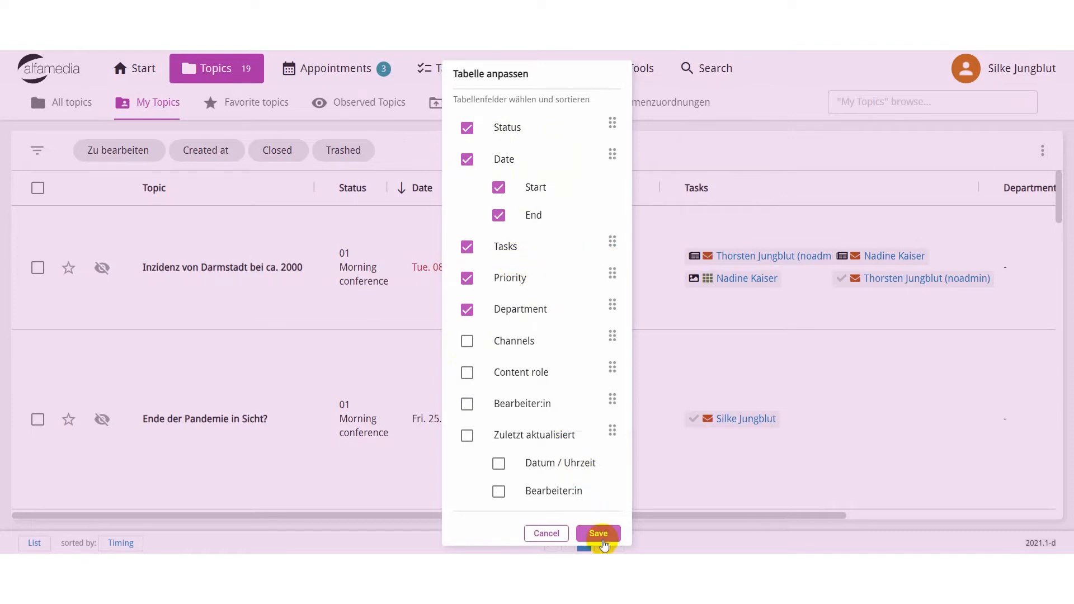
pyautogui.click(598, 534)
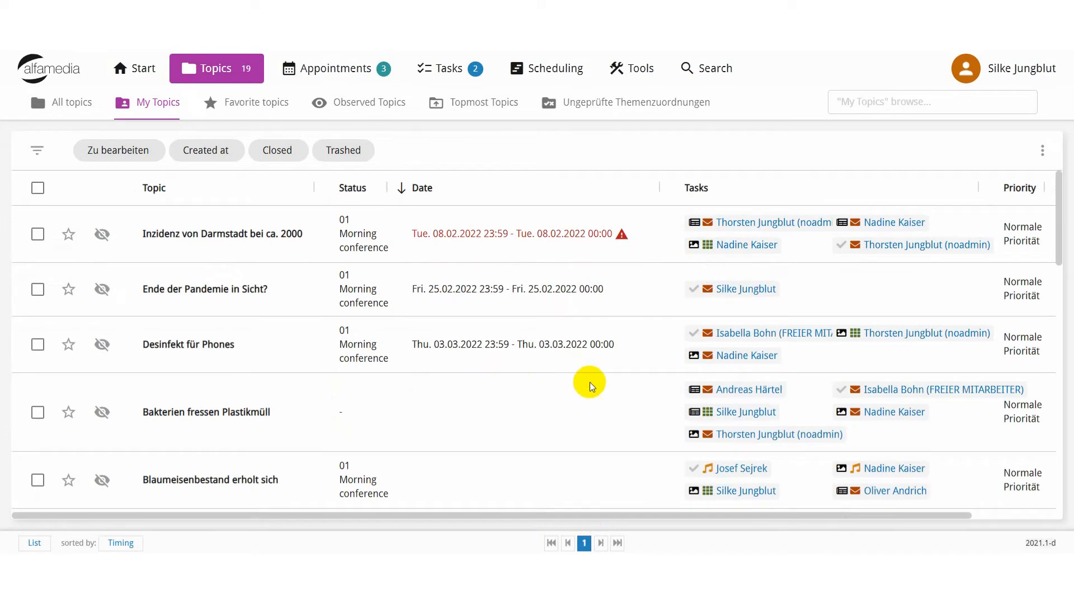
pyautogui.moveTo(444, 515); pyautogui.dragTo(353, 498)
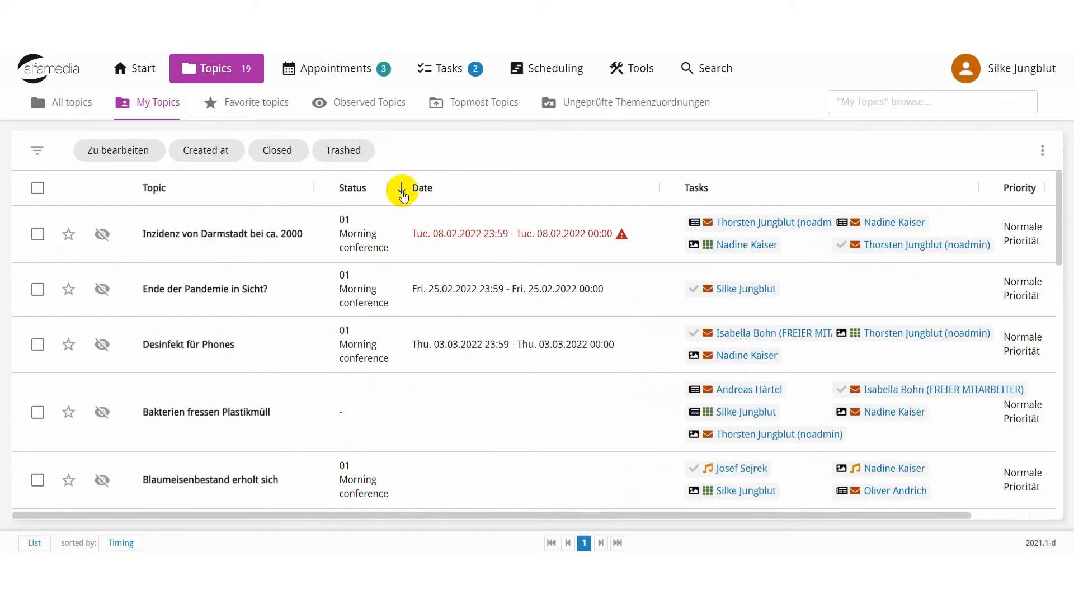
# Reverse the date order of the topics list, restore it, and check the sorting options.
pyautogui.click(402, 192)
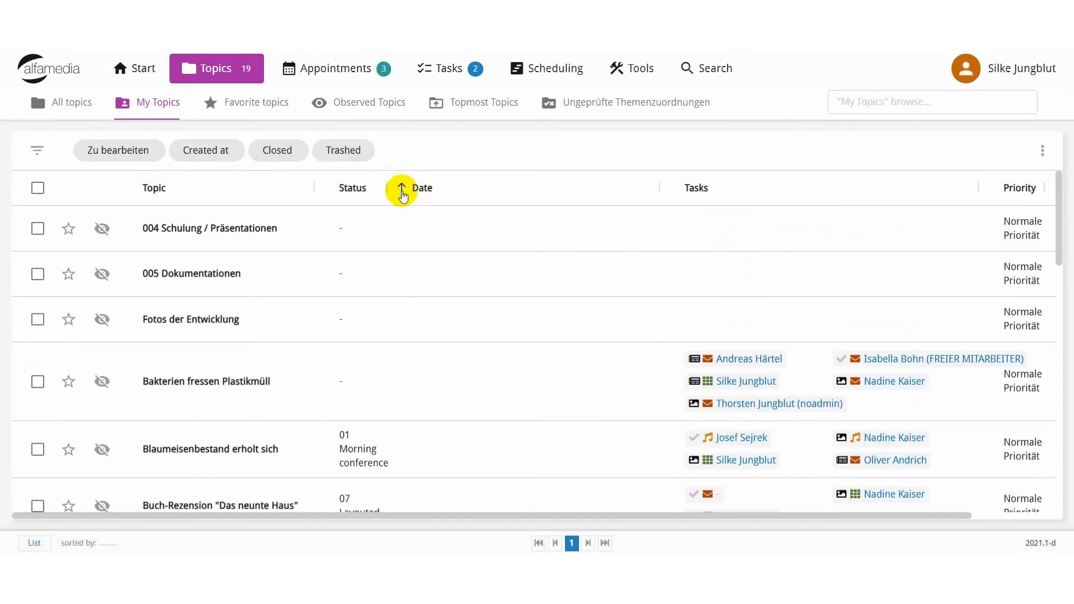
pyautogui.click(402, 190)
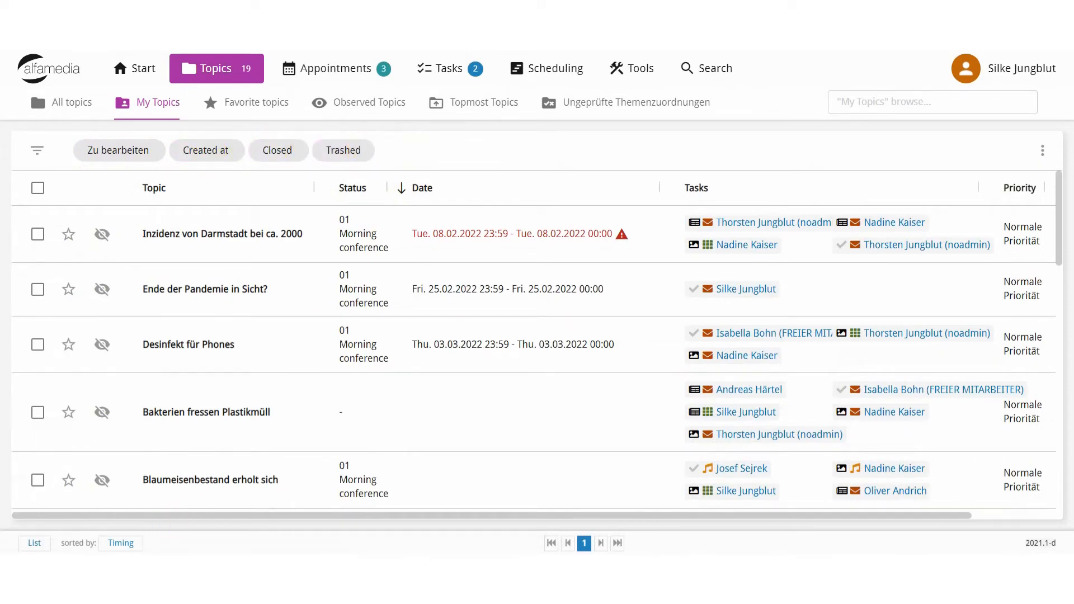
pyautogui.click(124, 543)
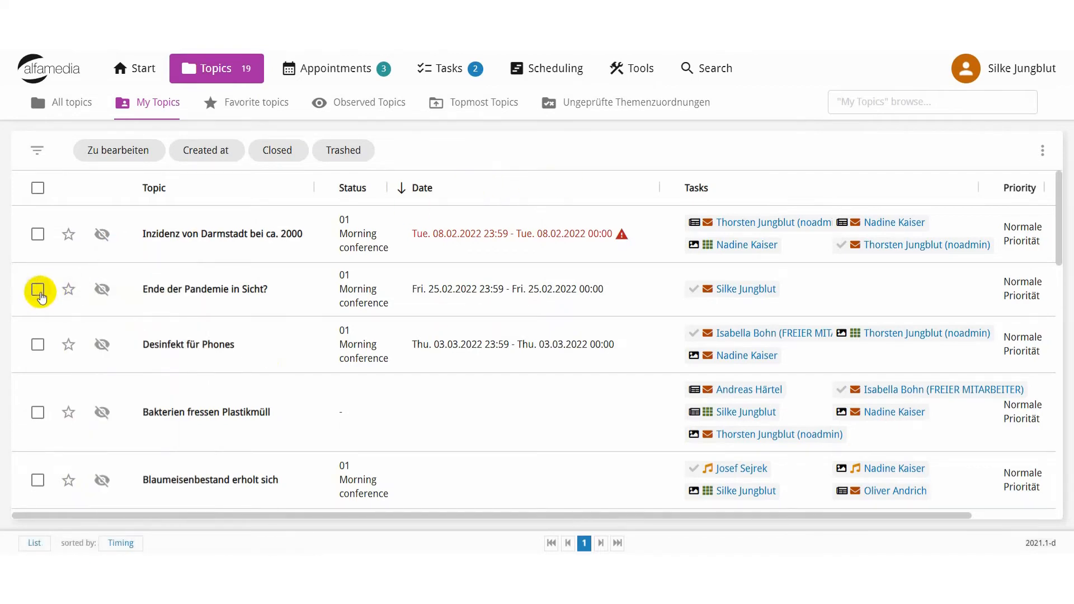
# Select "Ende der Pandemie in Sicht?", "Desinfekt für Phones" and "Bakterien fressen Plastikmüll" to view the bulk actions, and clear the selection.
pyautogui.click(38, 289)
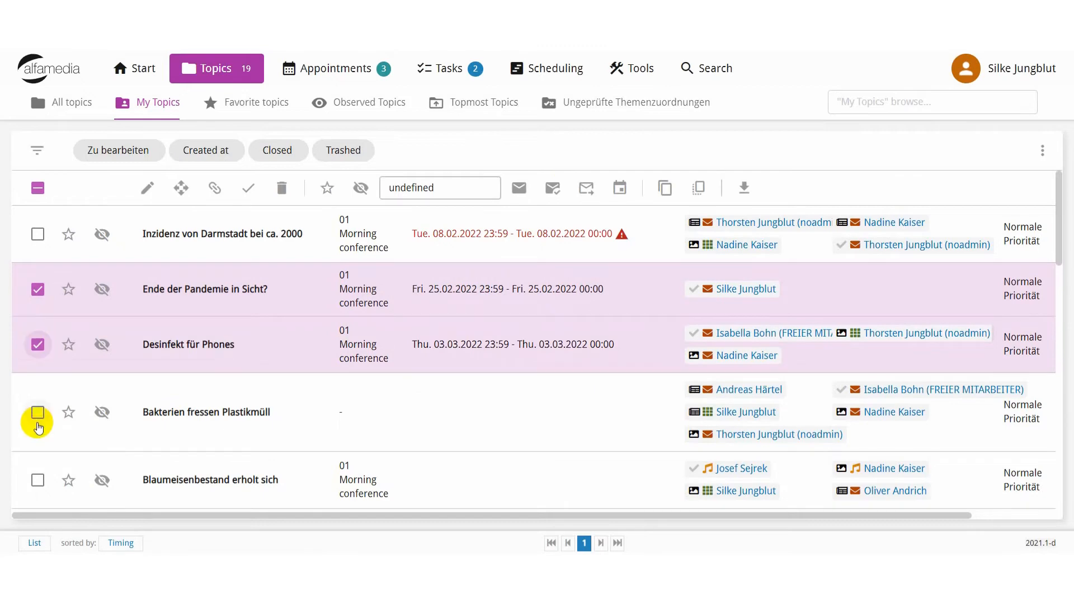
pyautogui.click(37, 413)
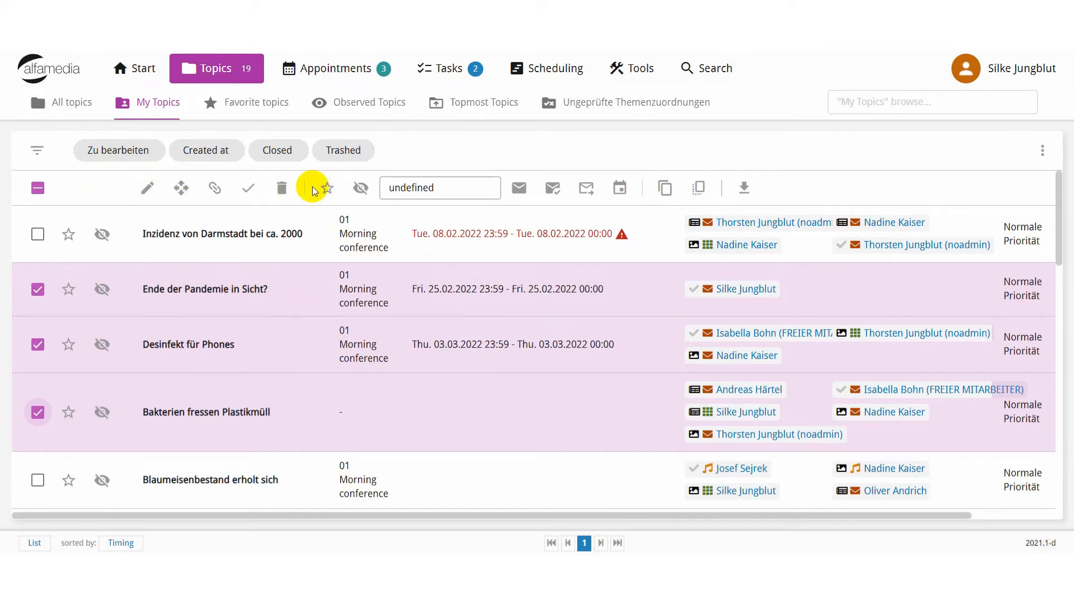
pyautogui.click(181, 186)
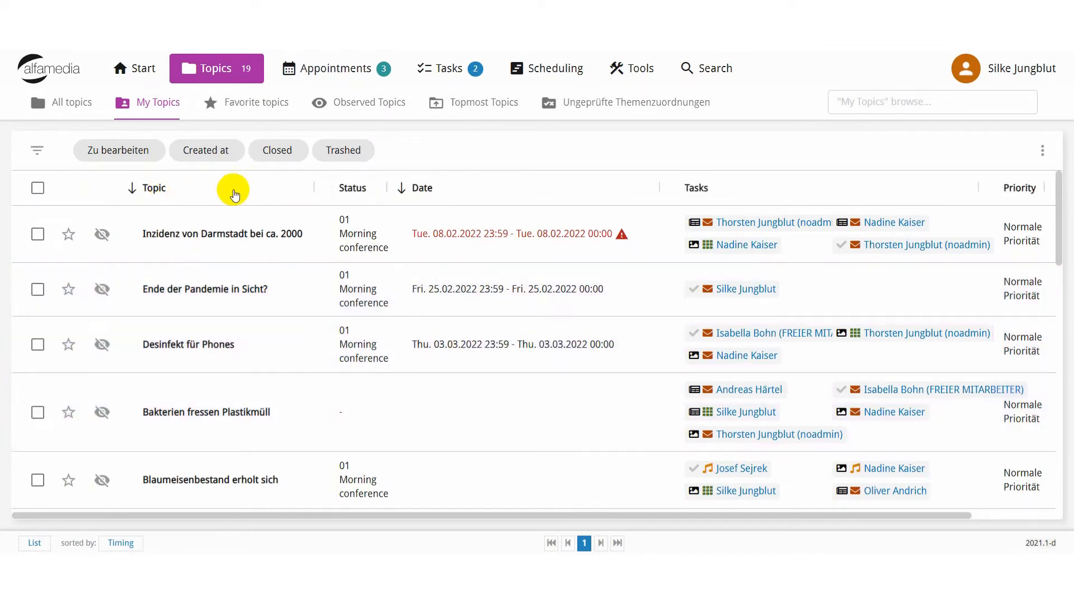
# Select "Inzidenz von Darmstadt bei ca. 2000", "Ende der Pandemie in Sicht?" and "Desinfekt für Phones" to view their context actions, and clear the selection.
pyautogui.click(37, 235)
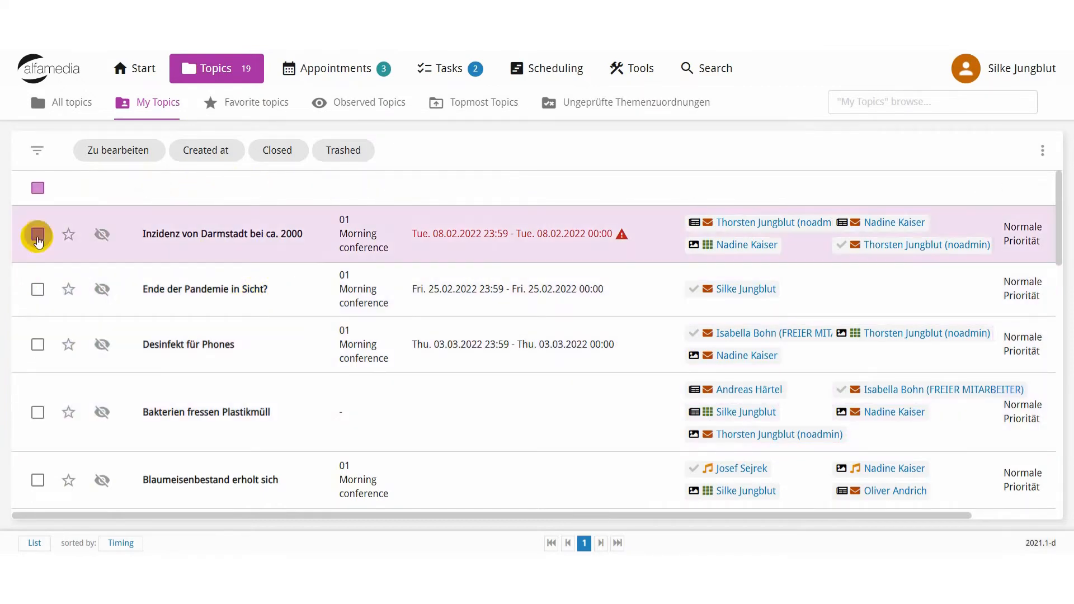
pyautogui.click(37, 289)
pyautogui.click(38, 345)
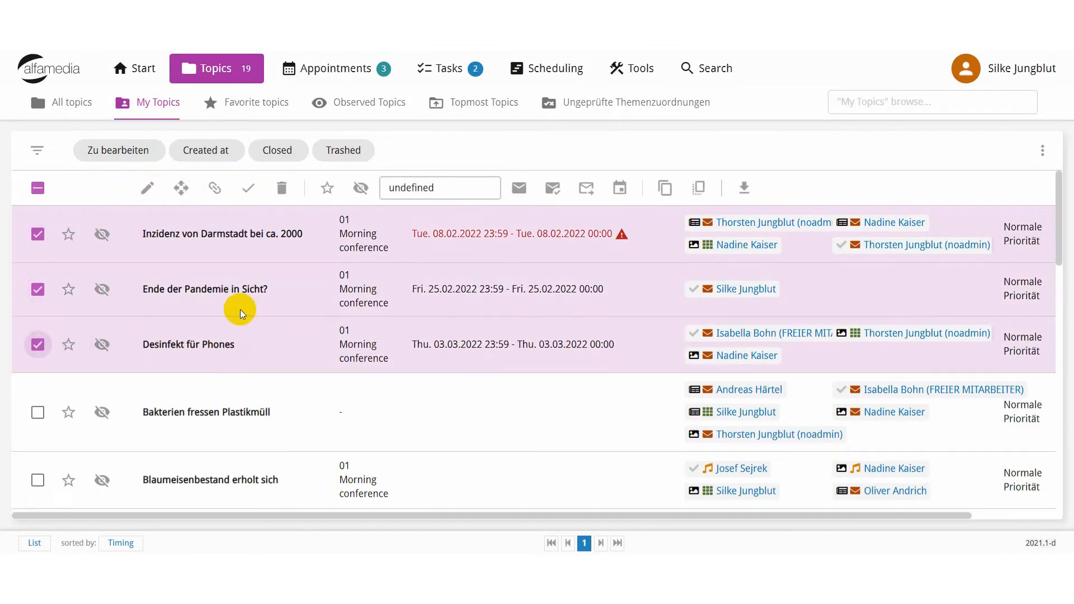
pyautogui.rightClick(288, 292)
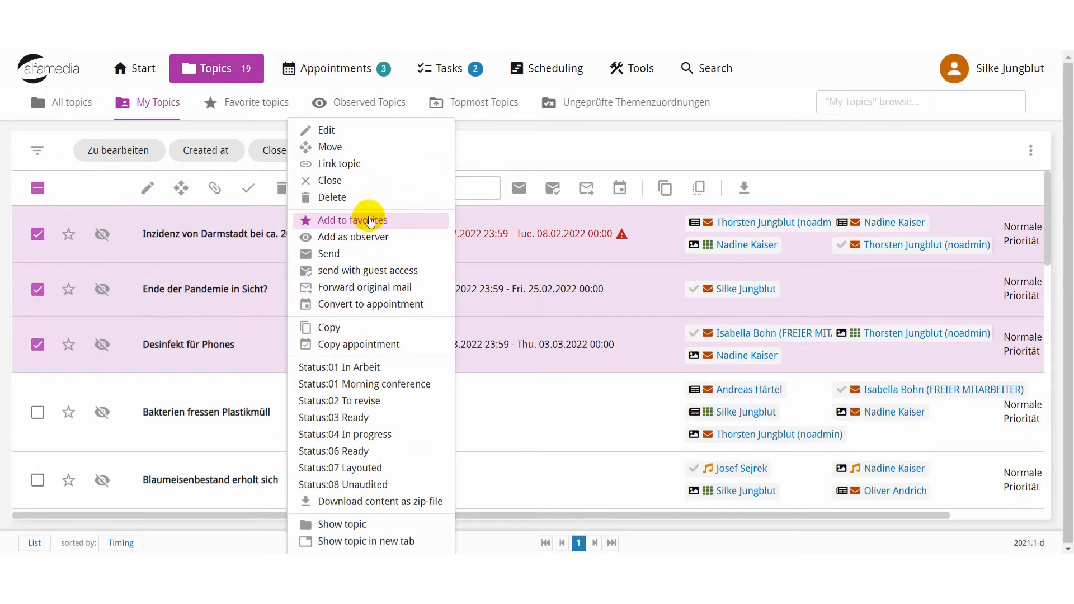
pyautogui.click(727, 150)
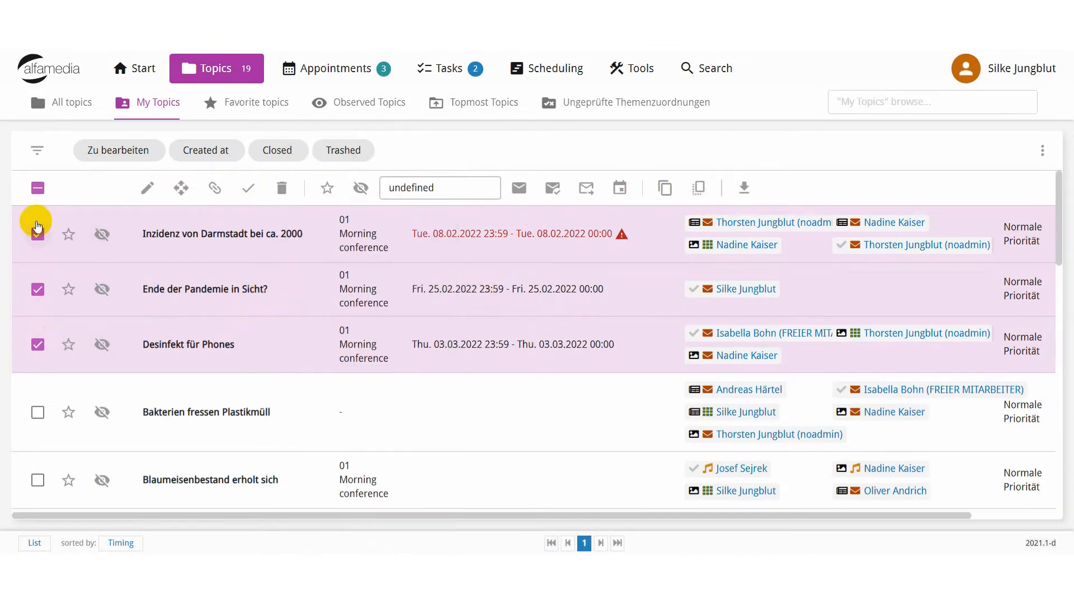
pyautogui.click(37, 234)
pyautogui.click(36, 290)
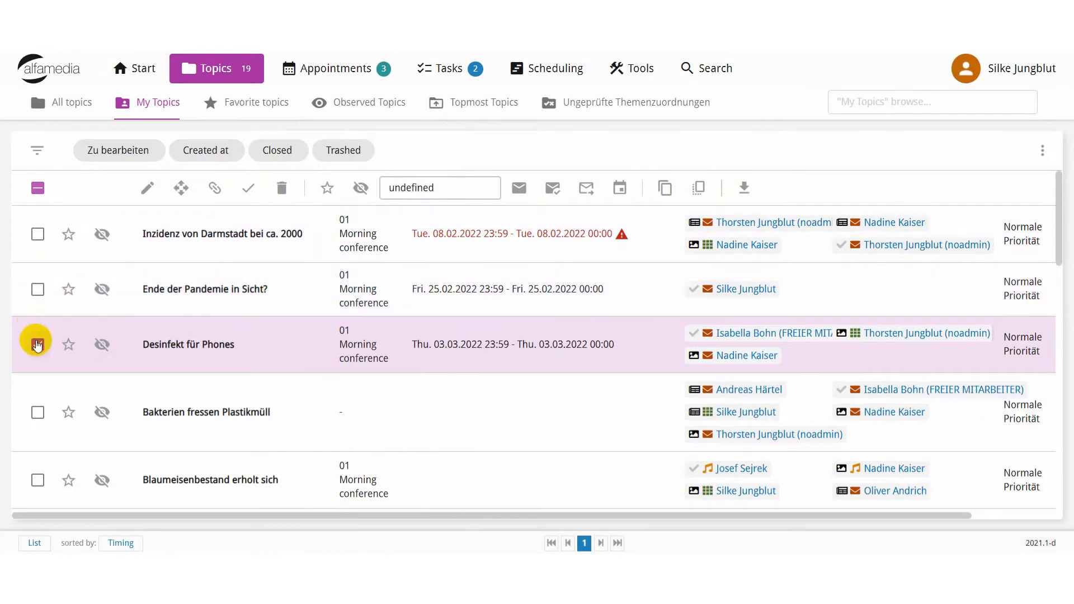
pyautogui.click(36, 343)
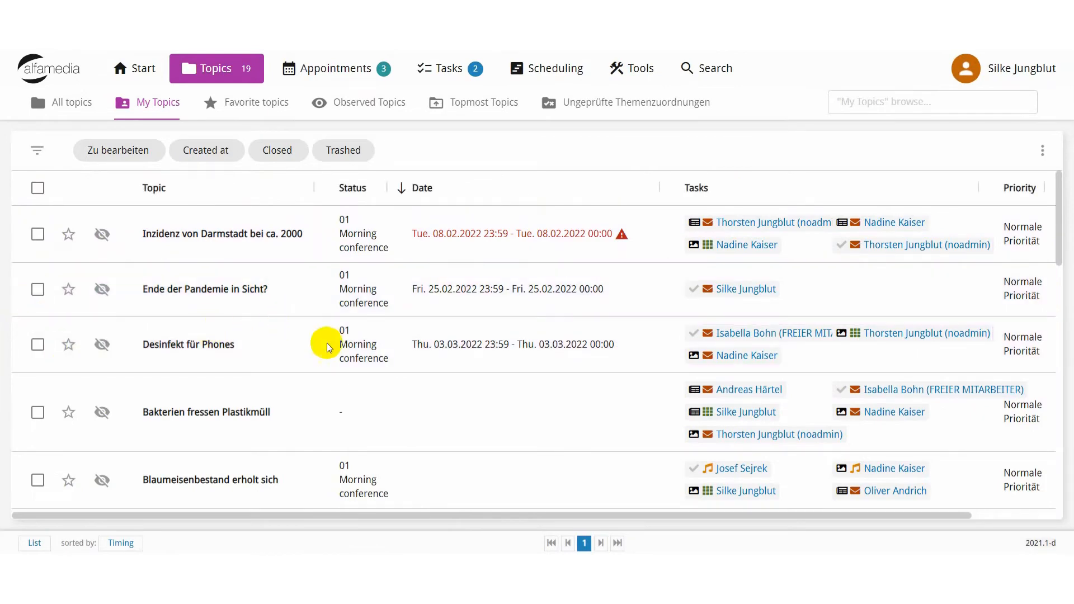
# Switch My Topics to the Agenda view for the whole year and check the from and until date fields.
pyautogui.click(34, 544)
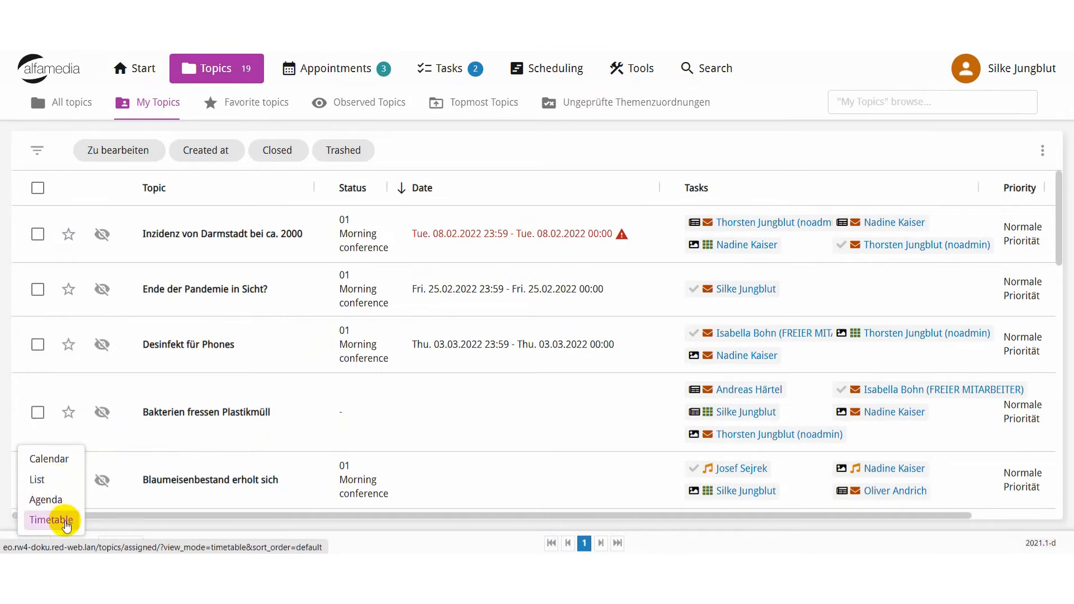
pyautogui.click(49, 501)
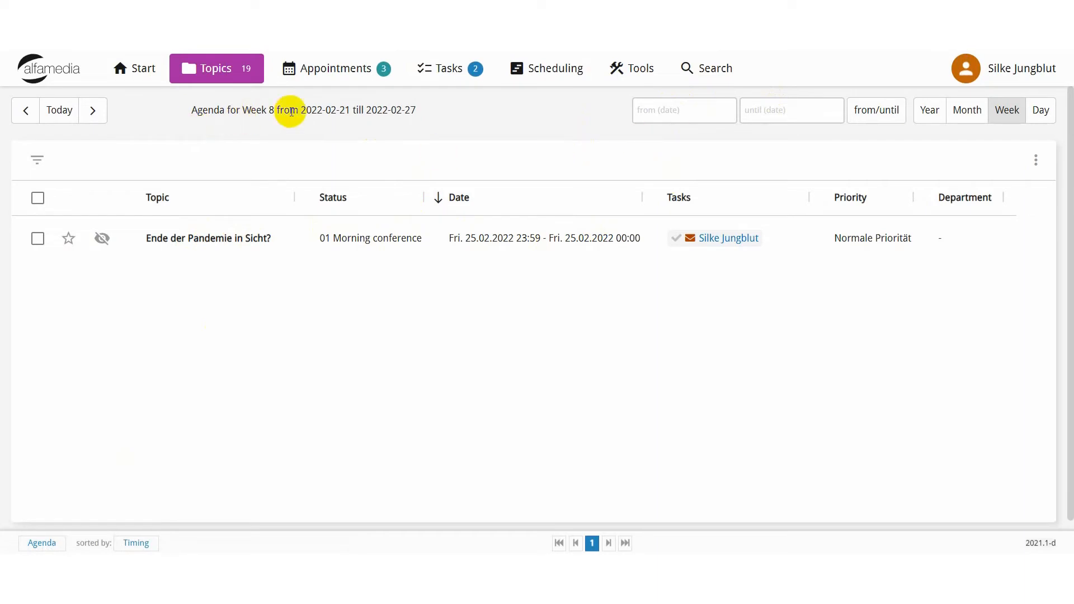
pyautogui.click(927, 117)
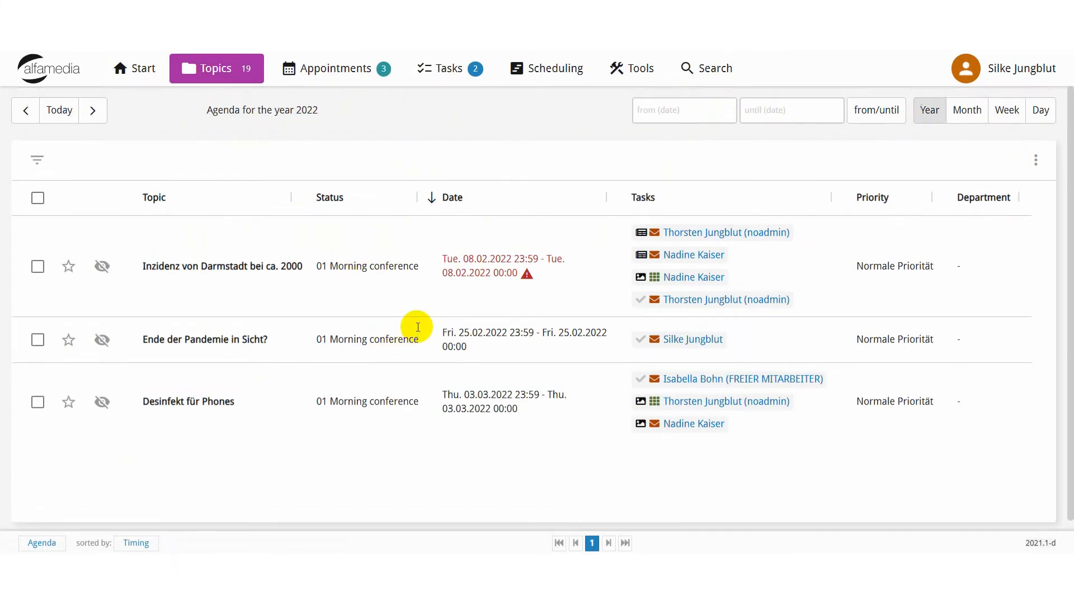
pyautogui.click(654, 110)
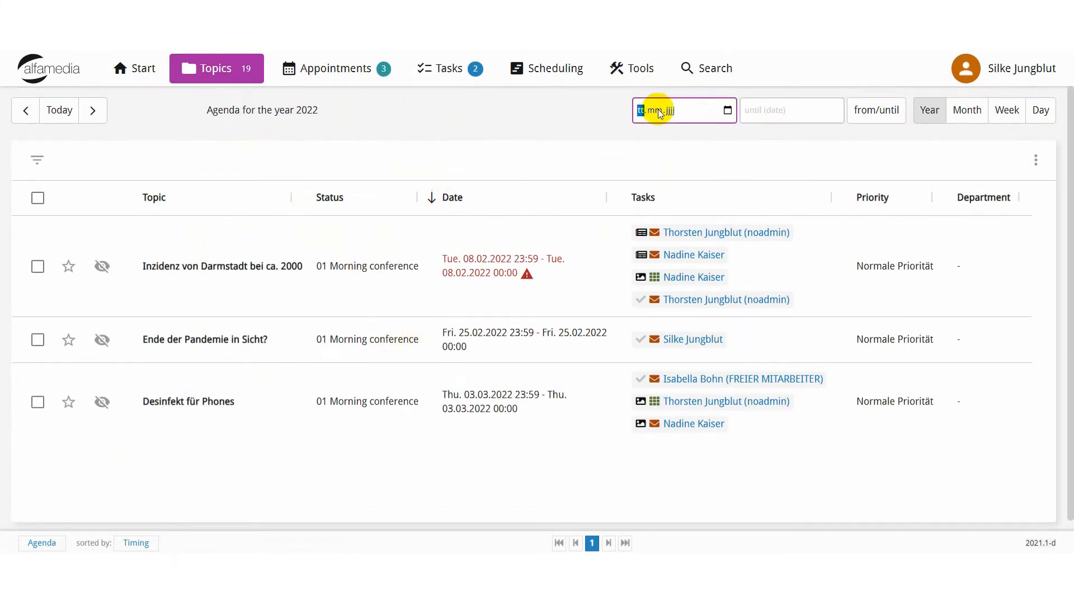
pyautogui.click(774, 110)
pyautogui.click(491, 129)
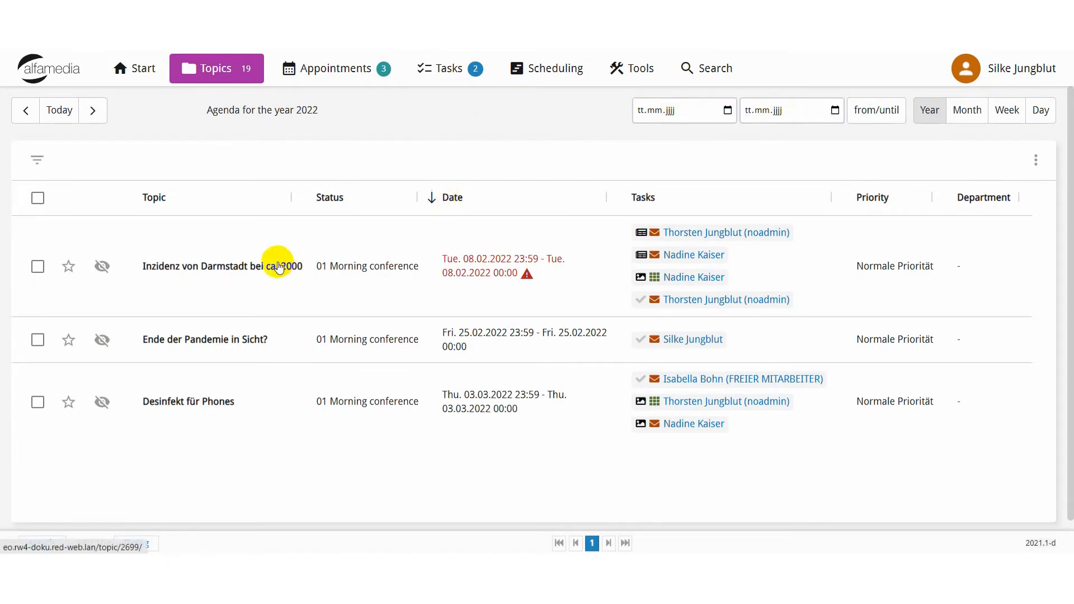
# Filter the agenda to topics that include the task type Article, and remove Article from the filter criteria.
pyautogui.click(37, 159)
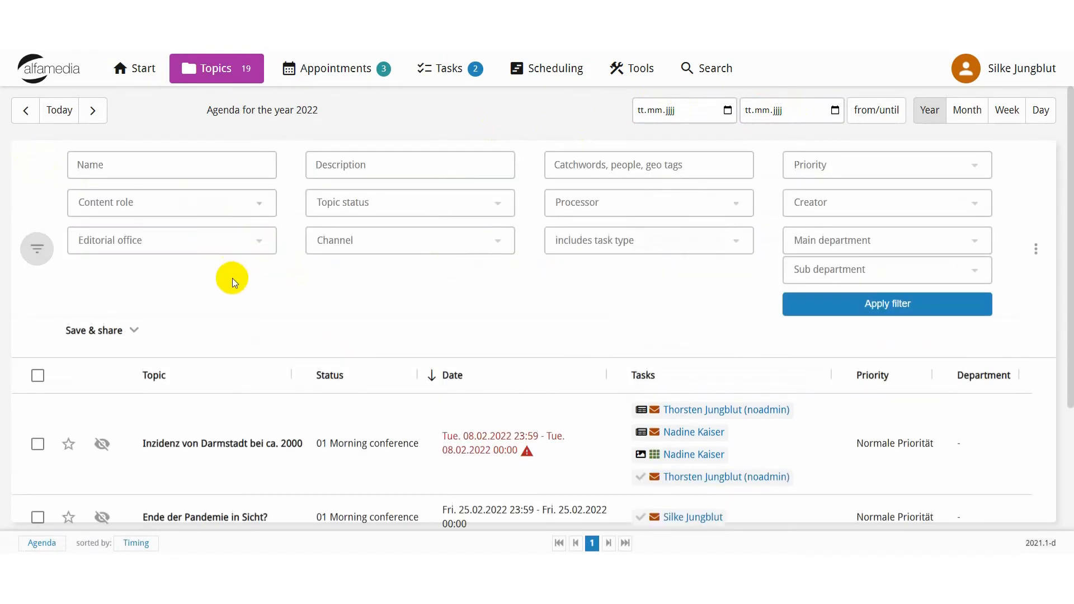
pyautogui.scroll(-3, 326, 326)
pyautogui.scroll(3, 330, 327)
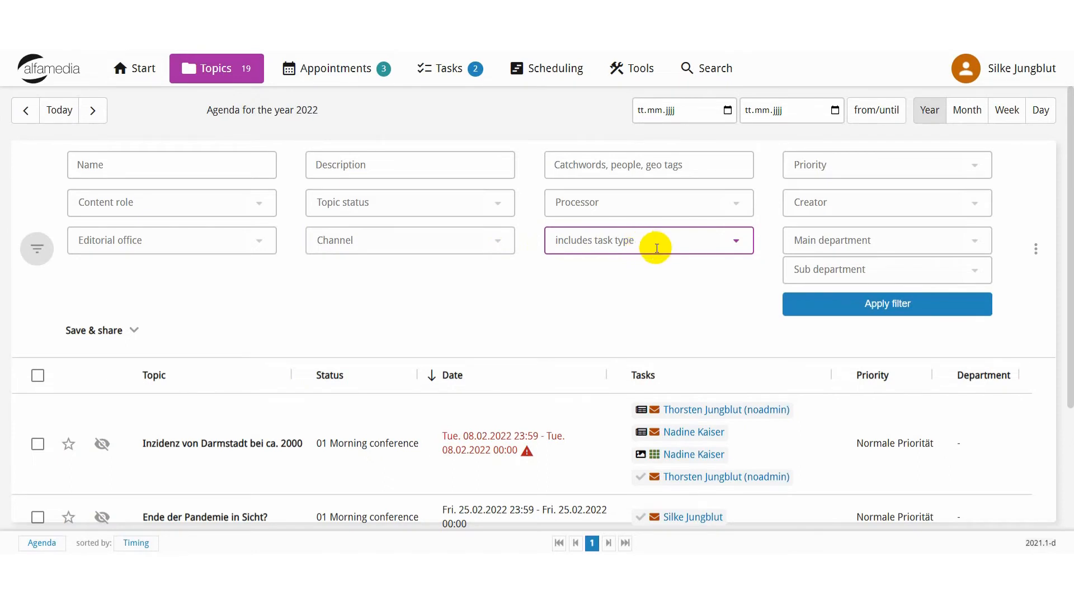
pyautogui.click(724, 239)
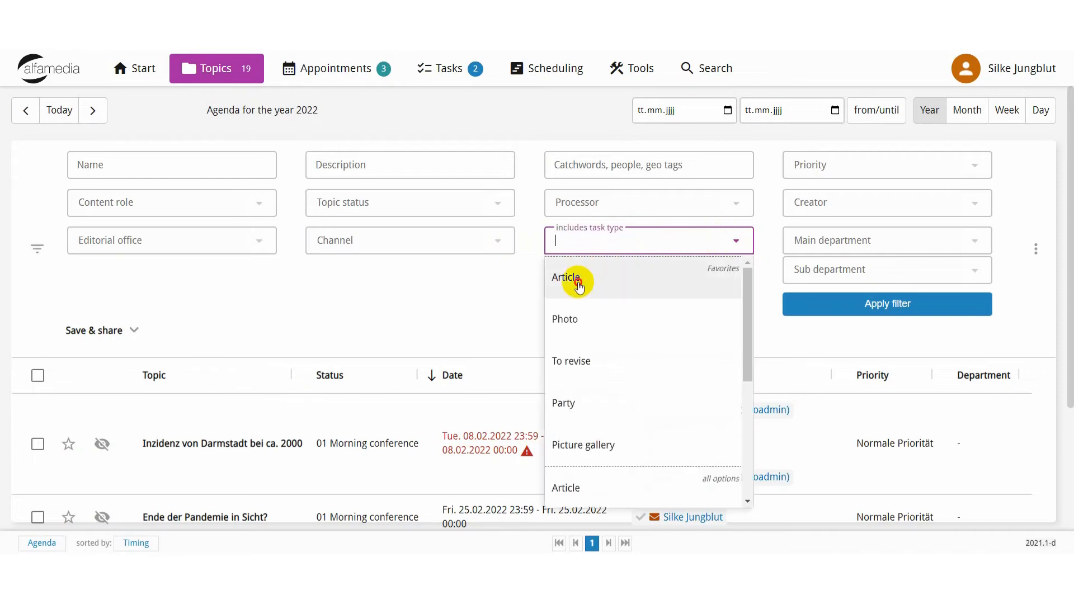
pyautogui.click(576, 283)
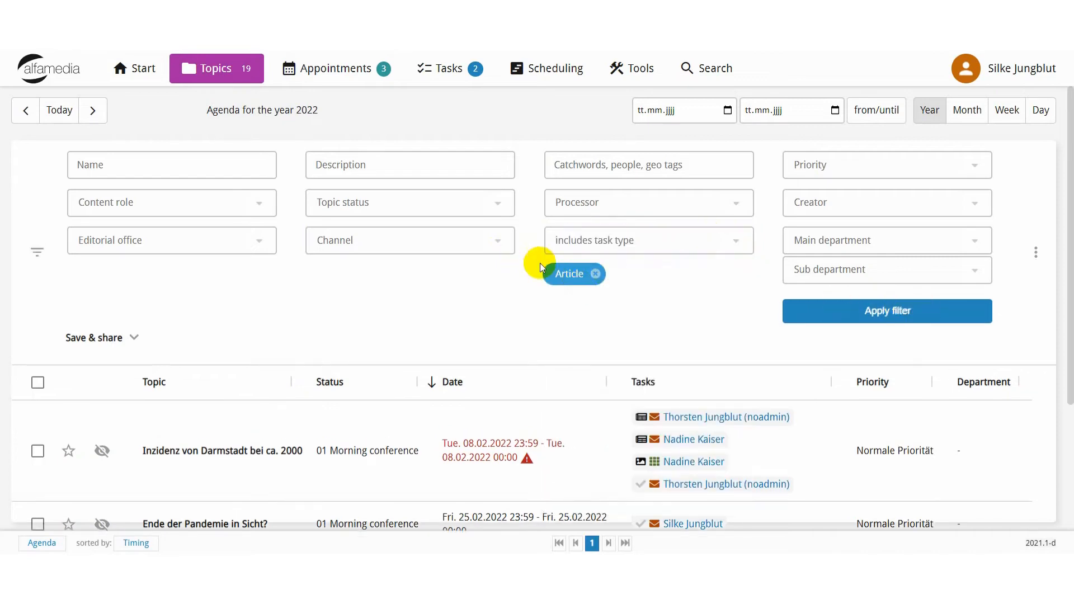
pyautogui.click(878, 306)
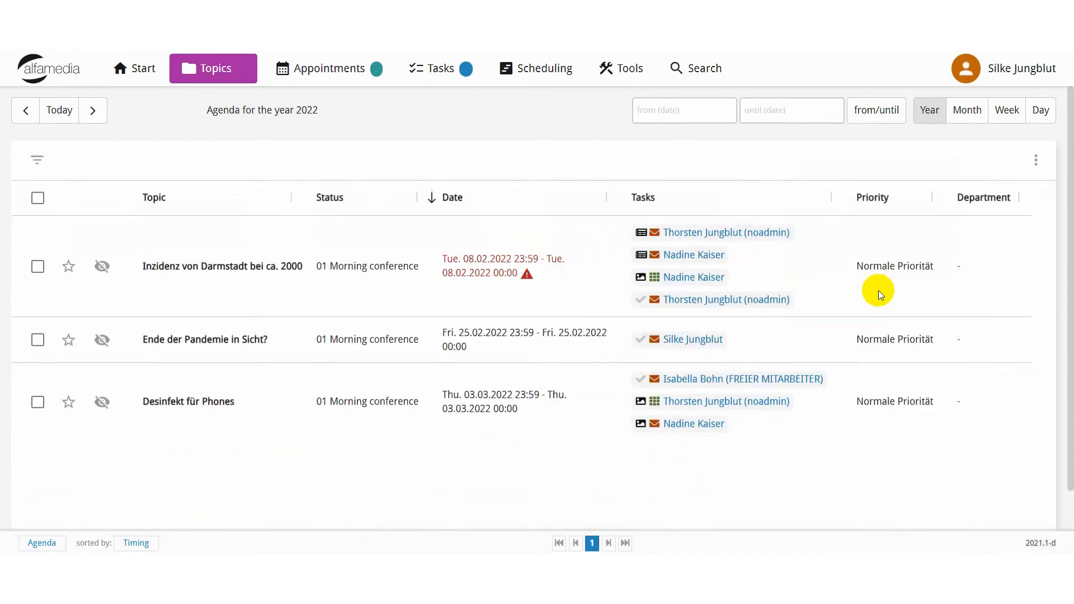
pyautogui.click(40, 162)
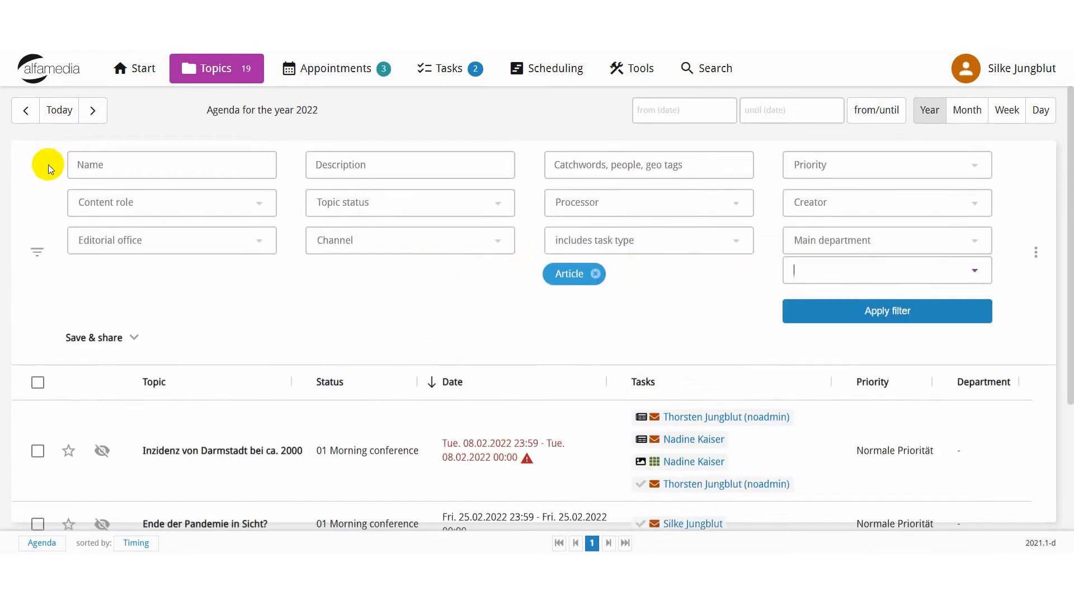
pyautogui.click(596, 275)
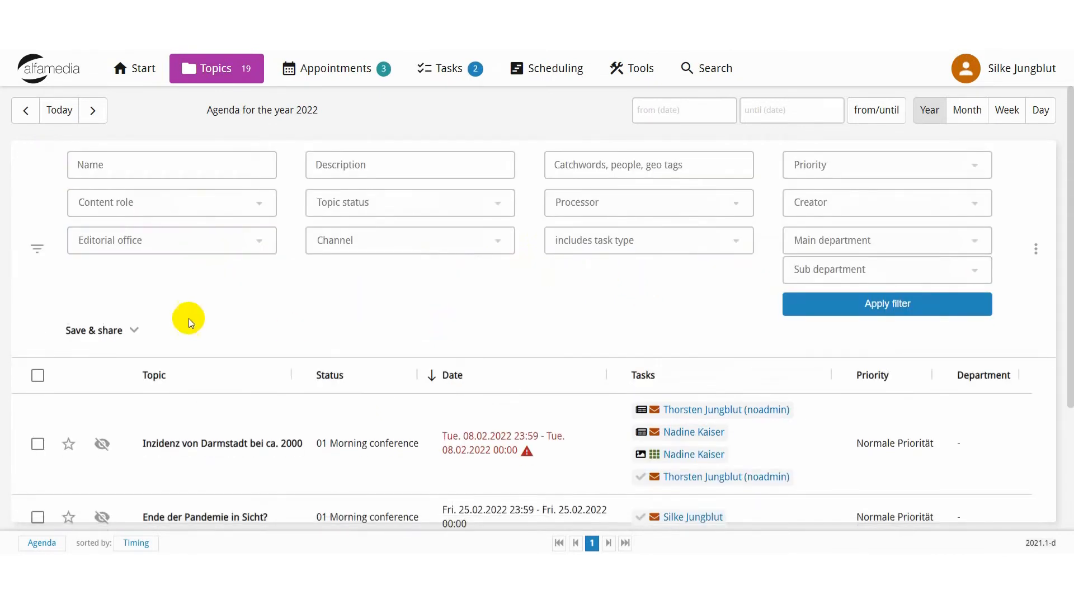
# Examine the filter's Save & share options, including the filter name and the list of people to share with.
pyautogui.click(134, 330)
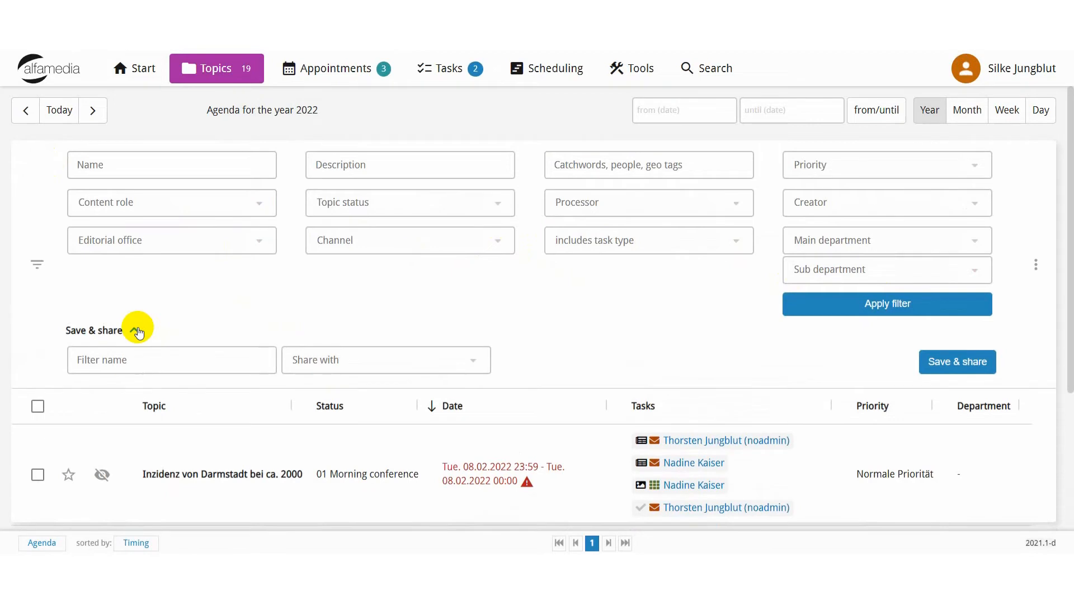
pyautogui.click(79, 351)
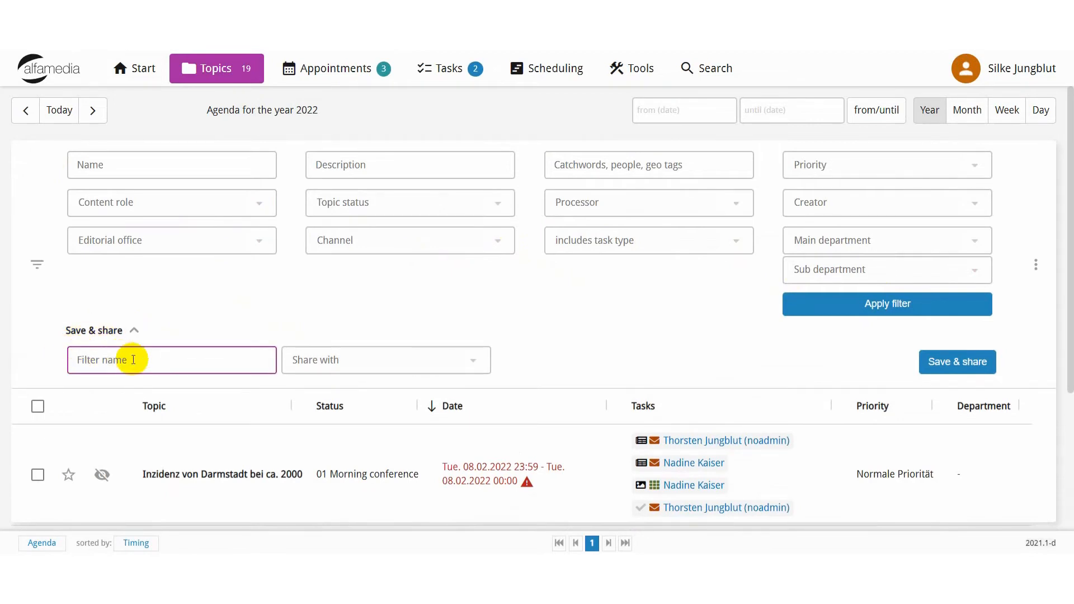
pyautogui.click(333, 361)
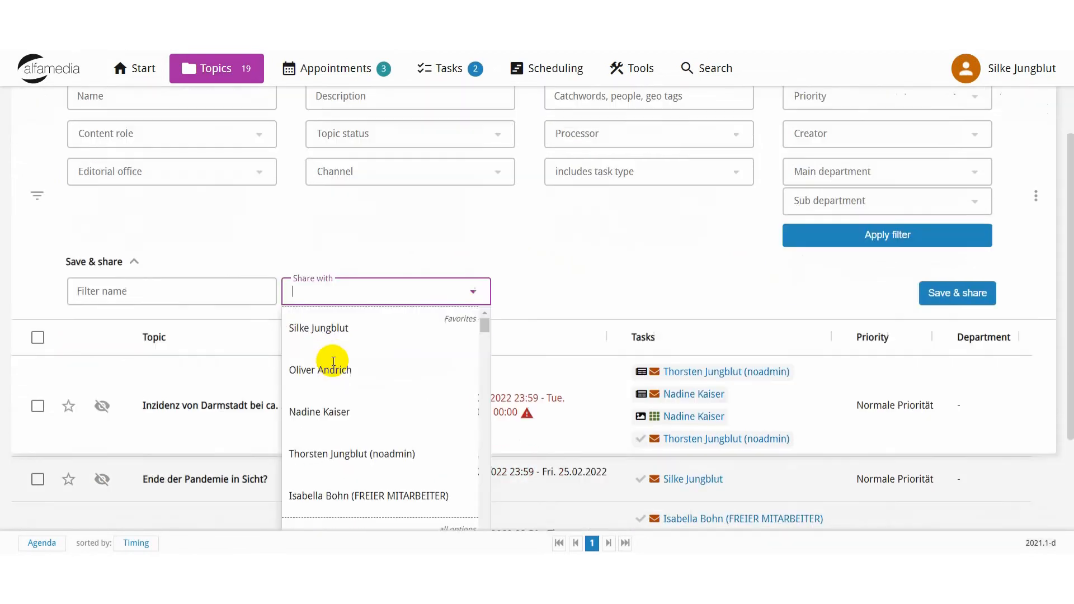
pyautogui.scroll(-1, 334, 361)
pyautogui.scroll(2, 333, 361)
pyautogui.click(614, 322)
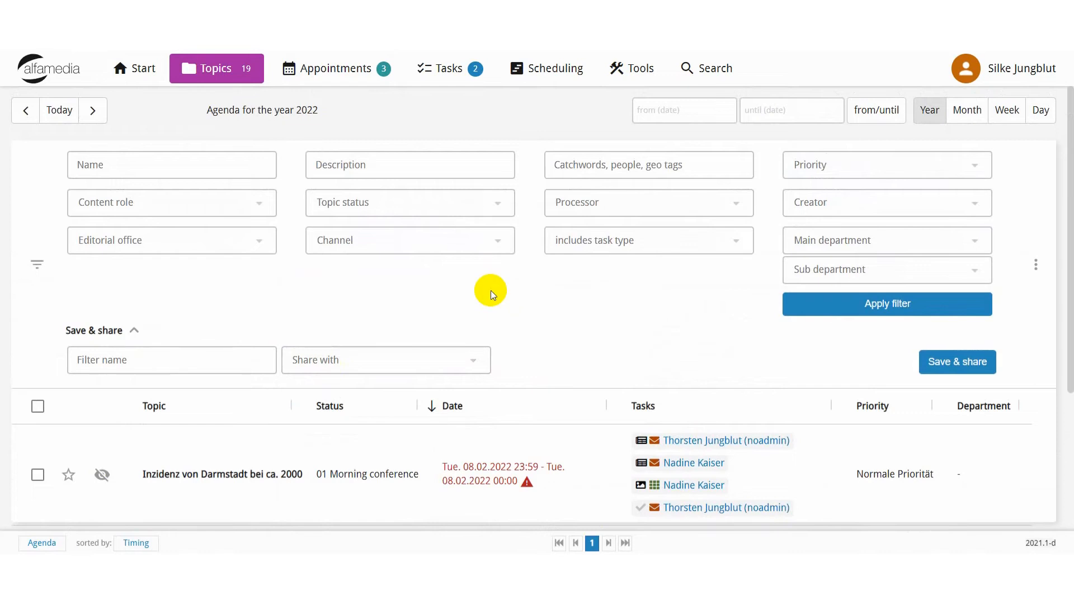
# Leave the topics agenda, open the All Open Tasks list and look through its entries.
pyautogui.click(221, 69)
pyautogui.click(355, 80)
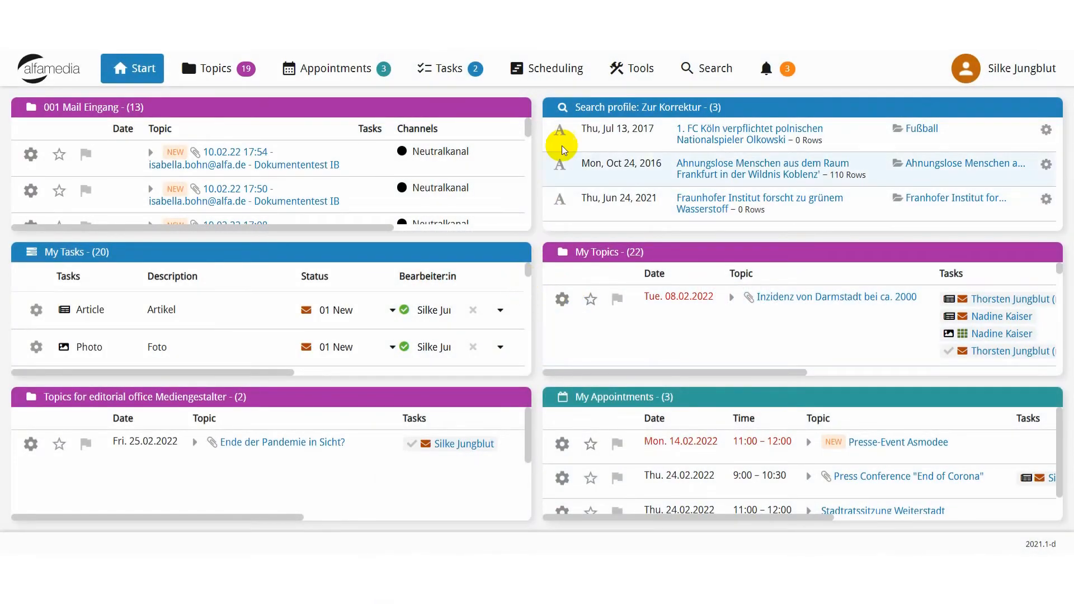
pyautogui.click(451, 69)
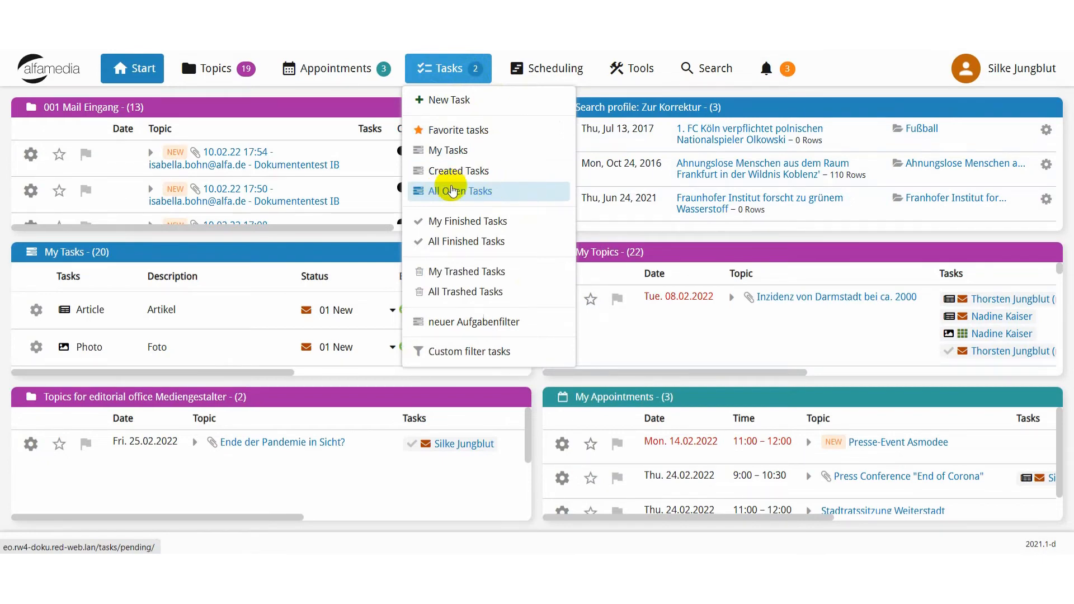
pyautogui.click(453, 191)
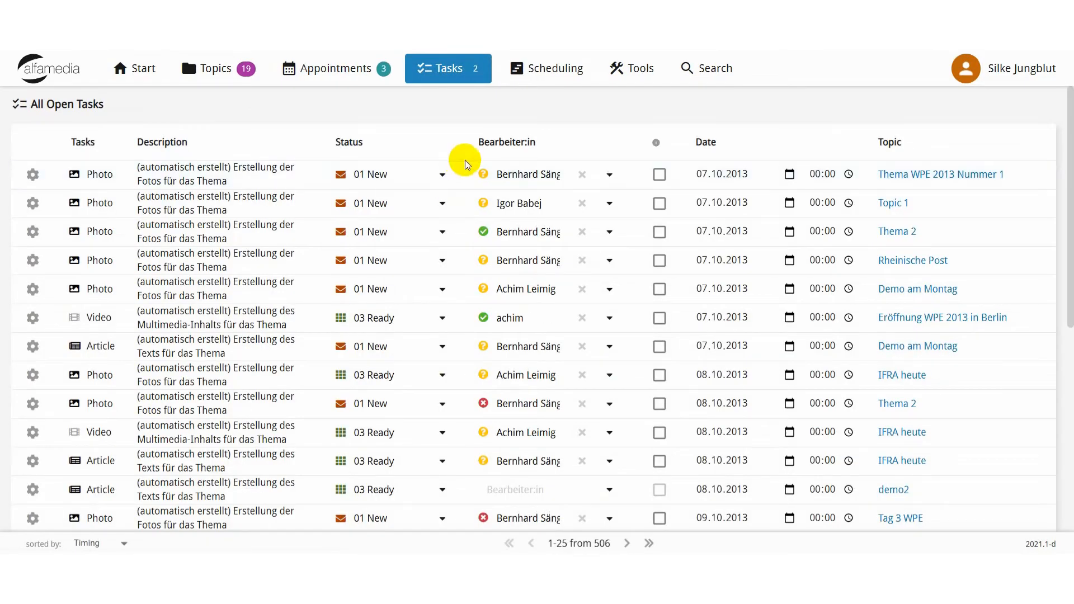
pyautogui.scroll(-7, 413, 280)
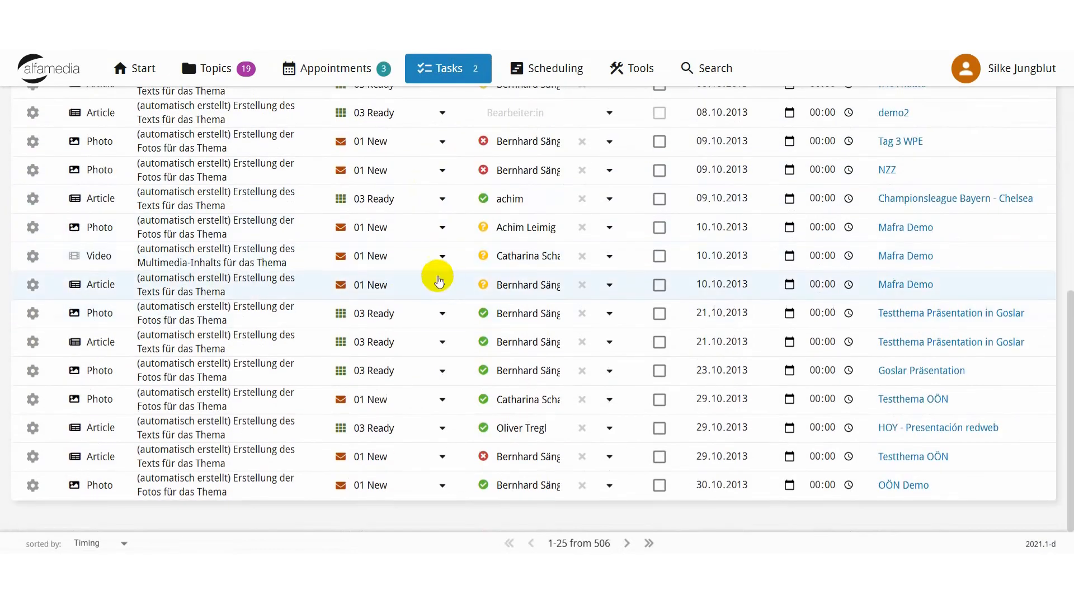
pyautogui.scroll(7, 439, 278)
pyautogui.moveTo(459, 89)
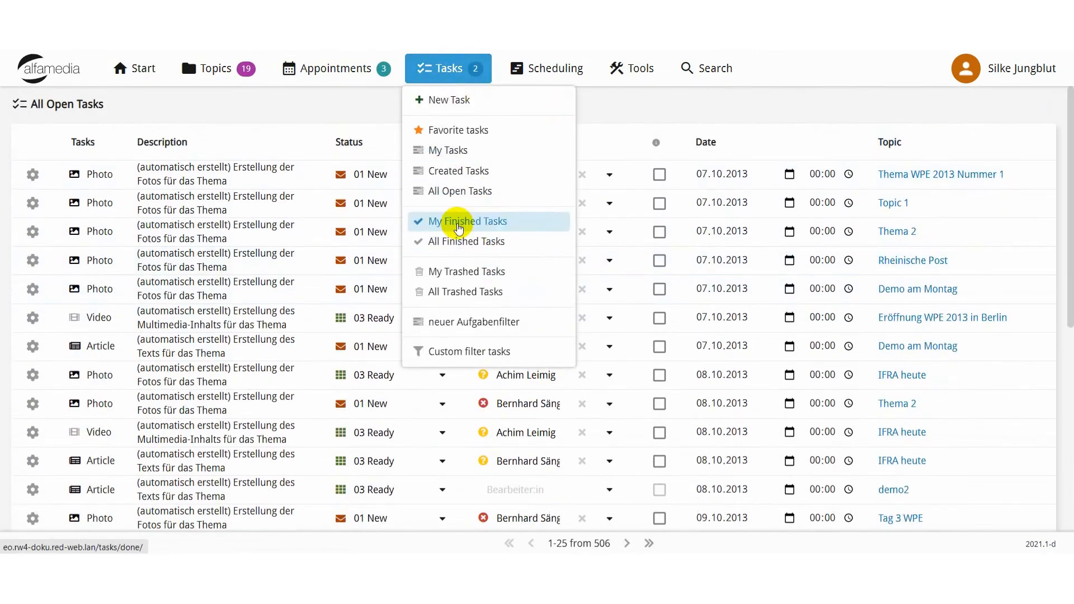
pyautogui.click(480, 193)
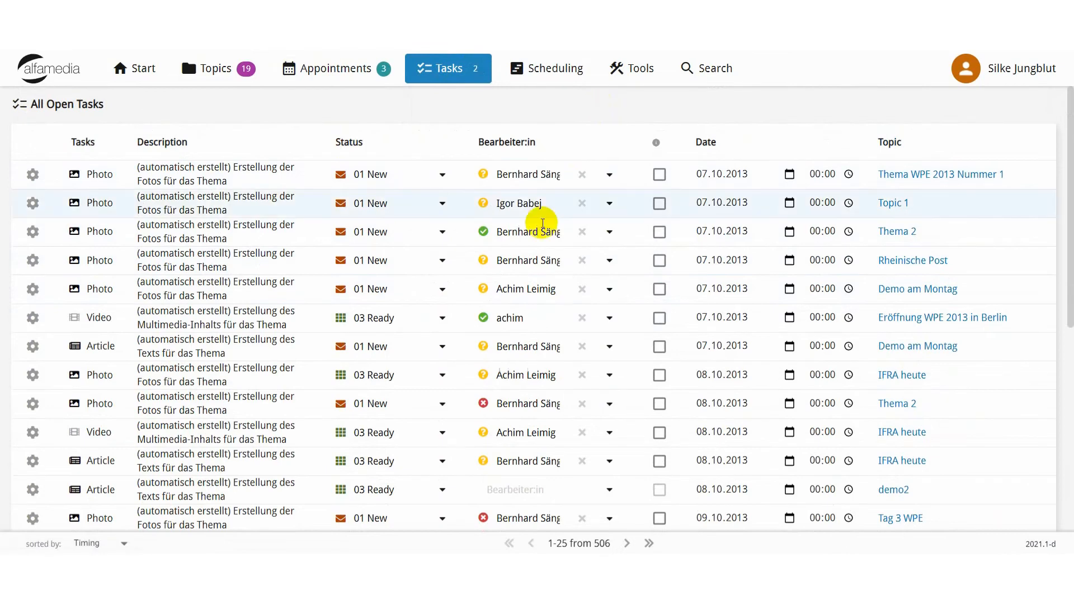
pyautogui.scroll(-1, 489, 330)
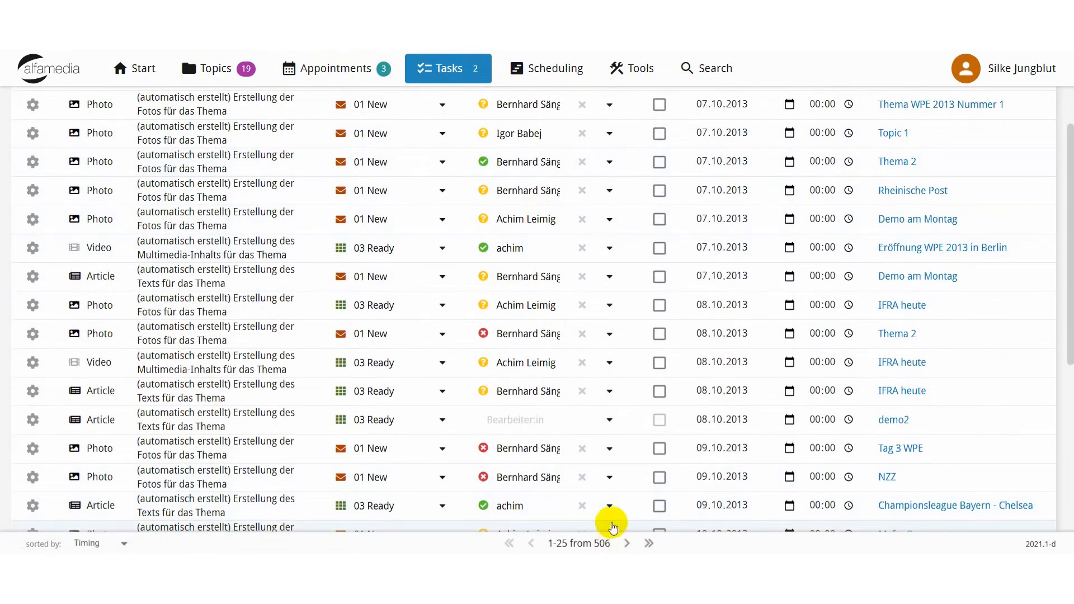
# On the last page of open tasks, set the status of the "Write post report" task to 03 Ready.
pyautogui.click(651, 545)
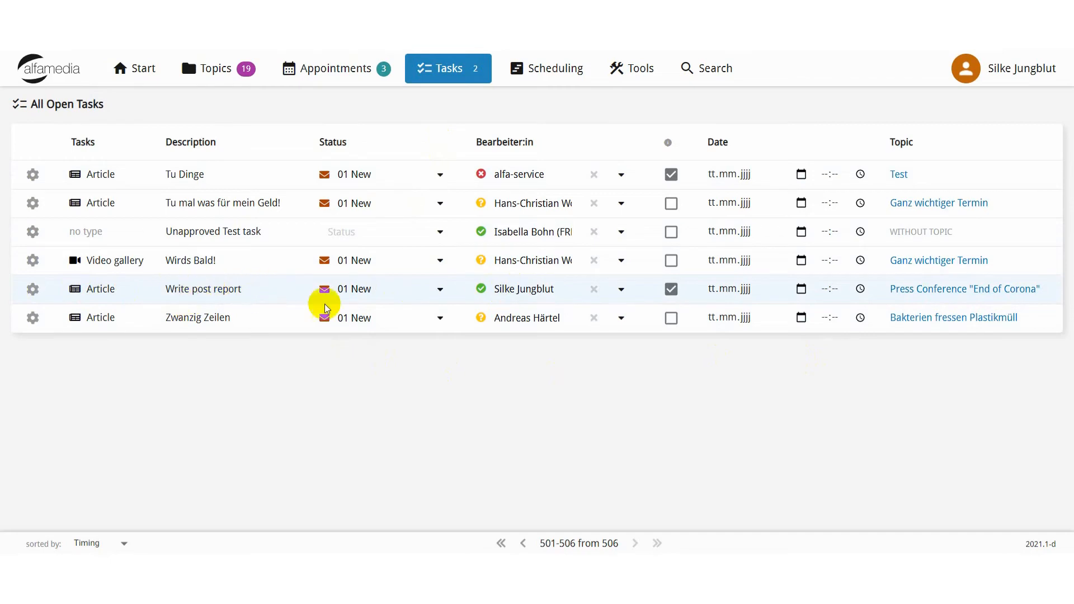
pyautogui.click(440, 290)
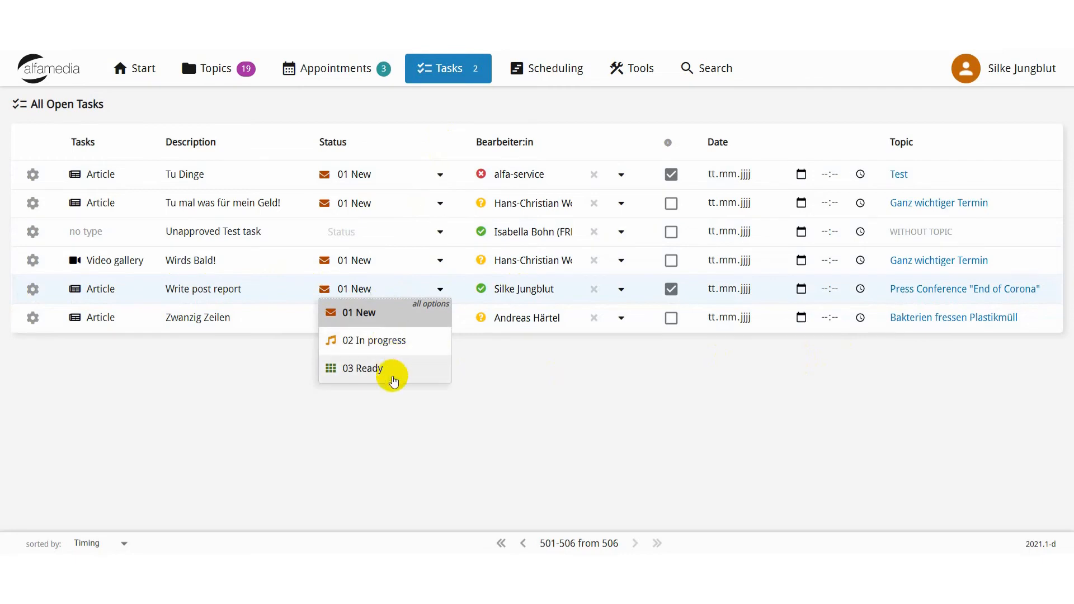
pyautogui.click(385, 369)
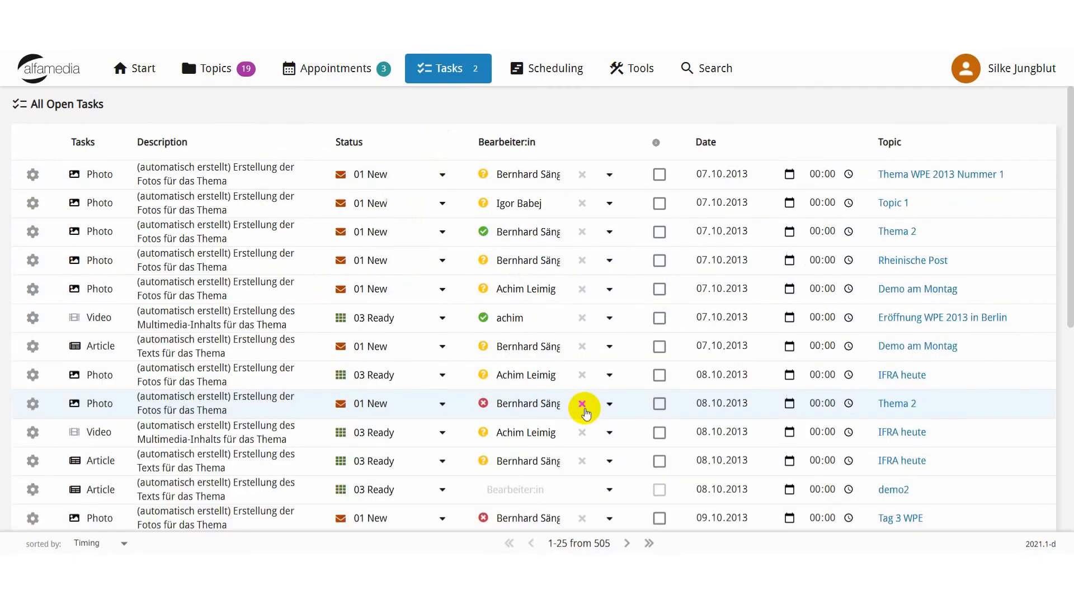
# Look through the All Open Tasks list, and open the My Tasks list to review its entries.
pyautogui.scroll(-4, 386, 368)
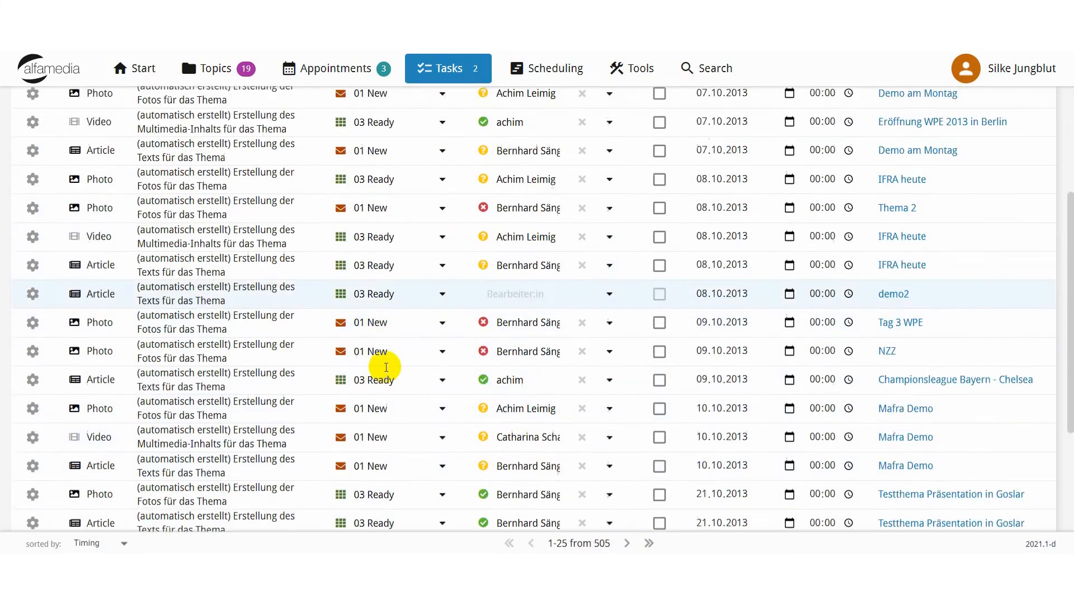
pyautogui.scroll(-3, 388, 369)
pyautogui.scroll(7, 397, 375)
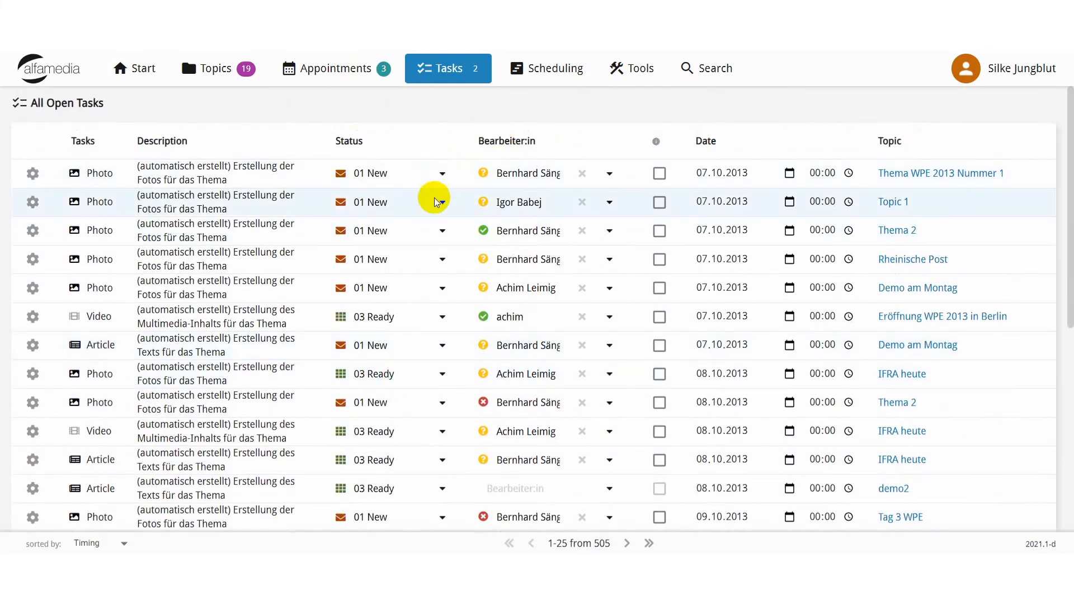
pyautogui.scroll(-5, 431, 207)
pyautogui.scroll(6, 424, 211)
pyautogui.click(451, 70)
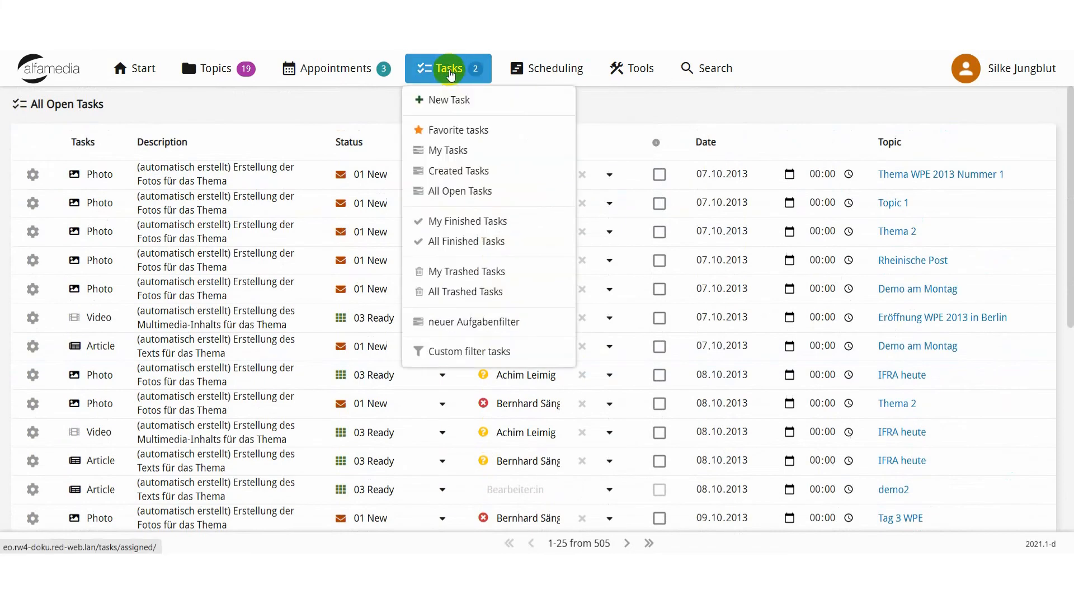
pyautogui.click(463, 151)
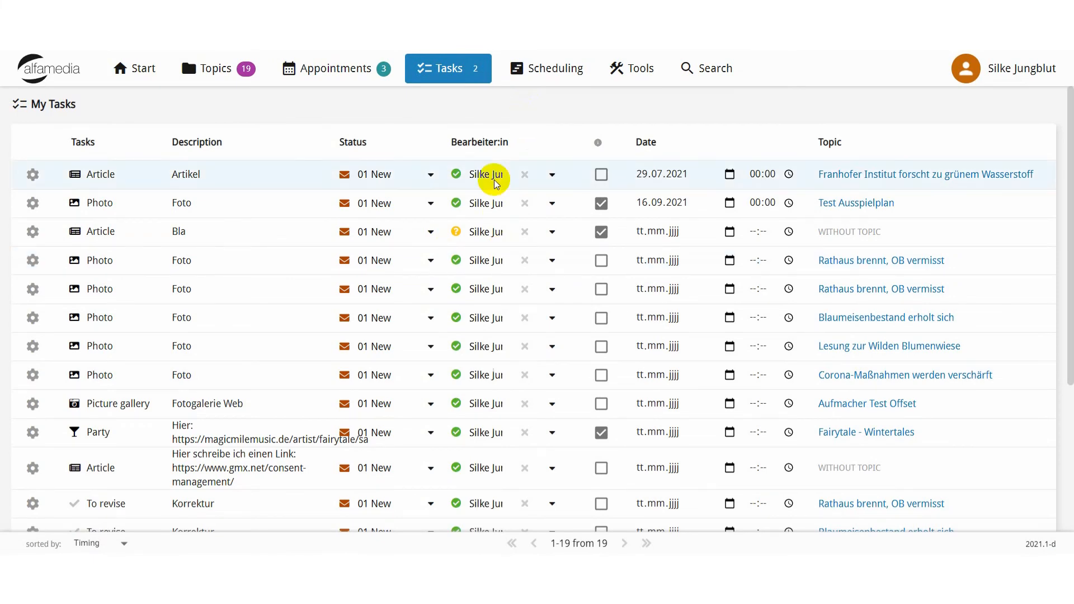
pyautogui.scroll(-4, 480, 211)
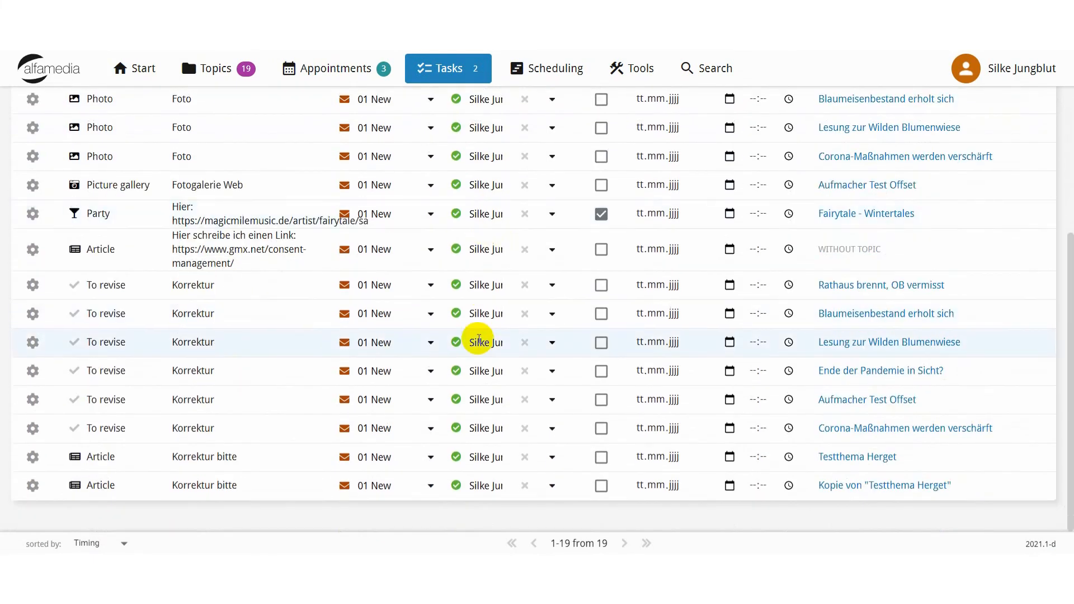
pyautogui.scroll(4, 479, 340)
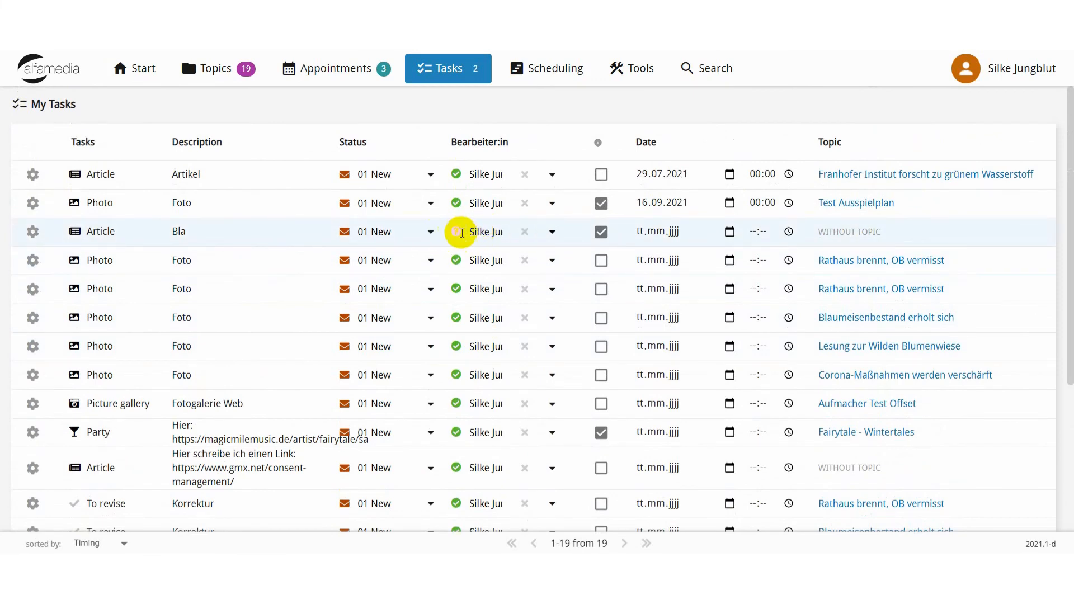
# Reassign the Article task "Bla" to another person from the favorites, and check its info checkbox and date calendar.
pyautogui.click(552, 232)
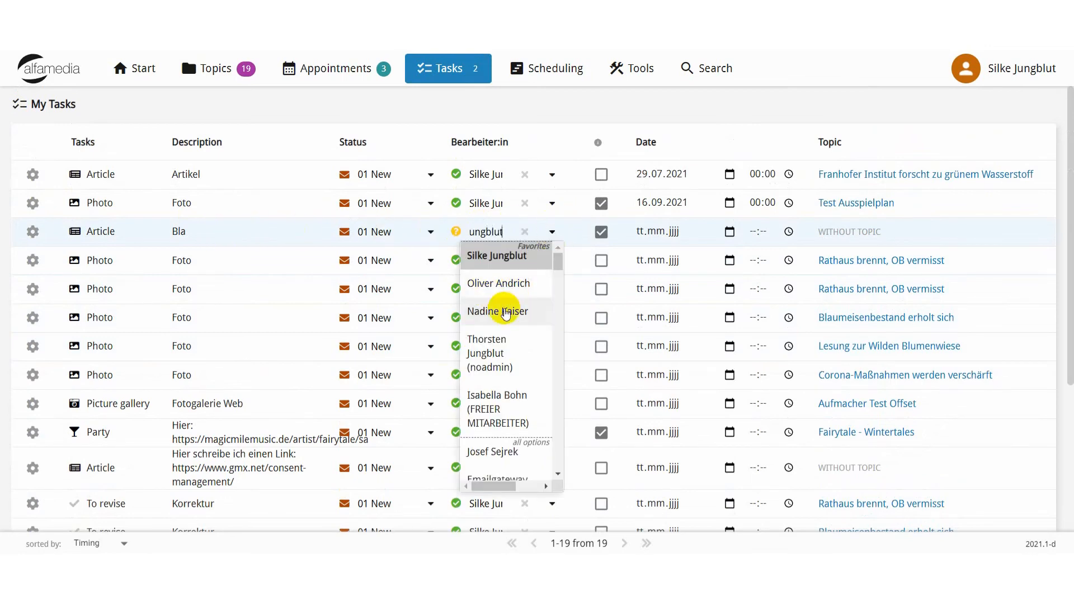
pyautogui.click(503, 311)
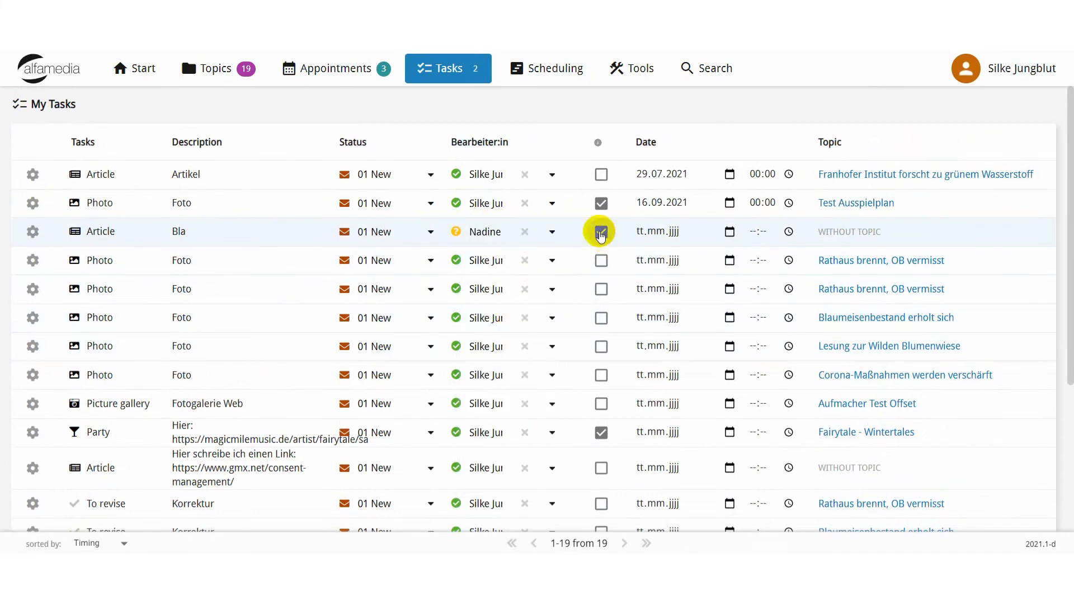
pyautogui.click(603, 233)
pyautogui.click(603, 234)
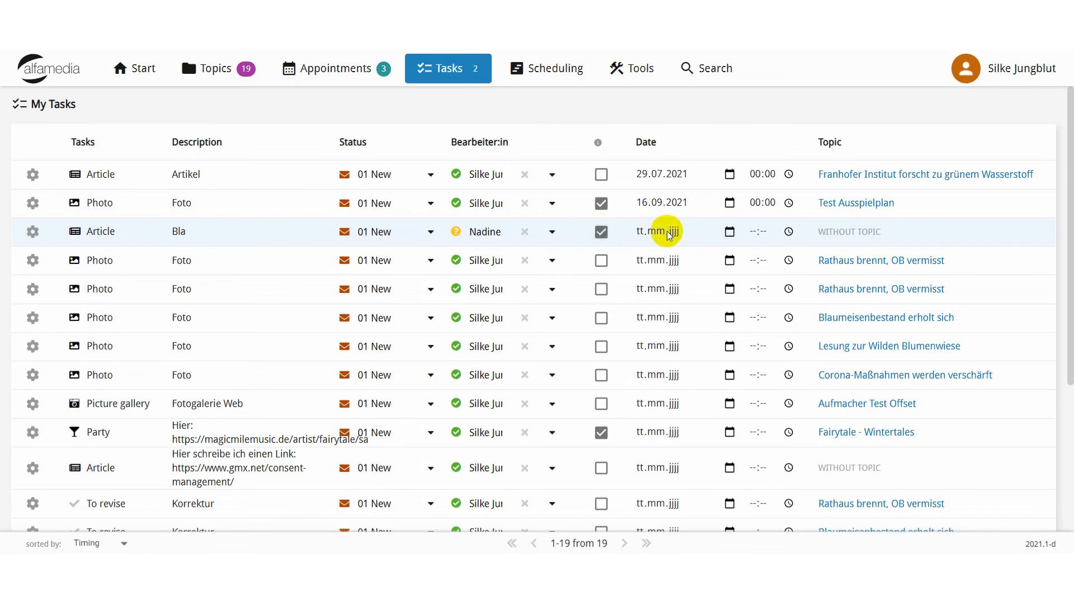
pyautogui.click(729, 231)
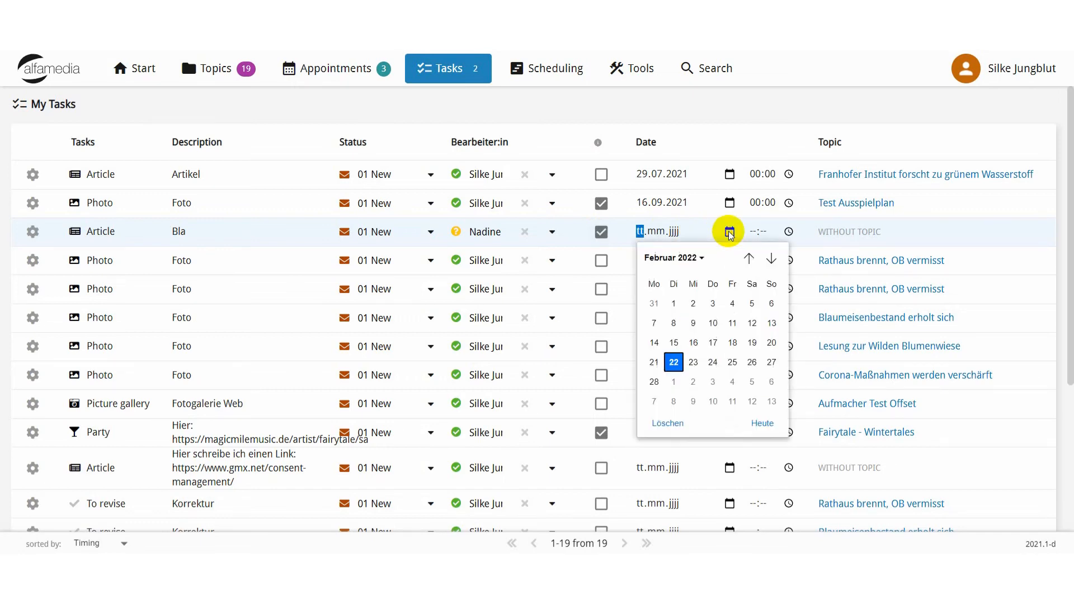
pyautogui.click(886, 237)
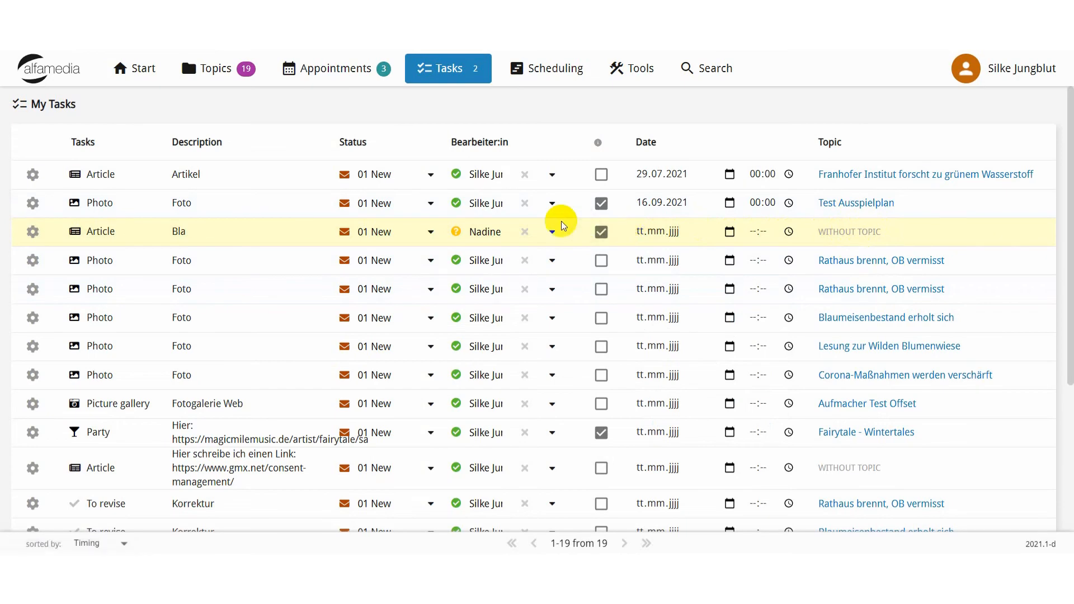
# Examine the entries of the My Tasks list from beginning to end after reassigning the task "Bla".
pyautogui.scroll(-2, 559, 224)
pyautogui.scroll(-3, 556, 221)
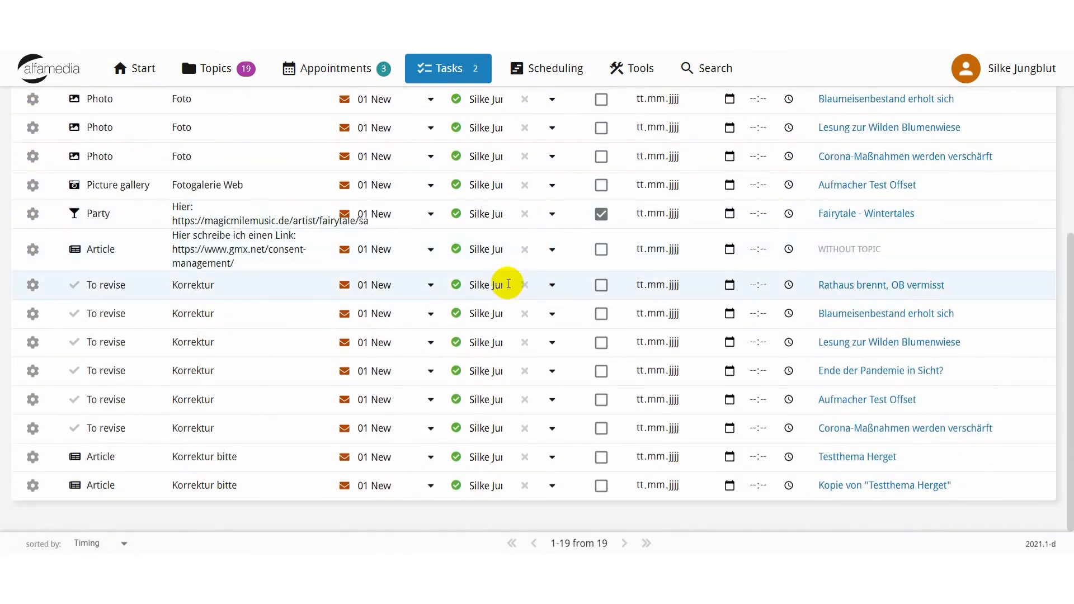
pyautogui.scroll(5, 498, 289)
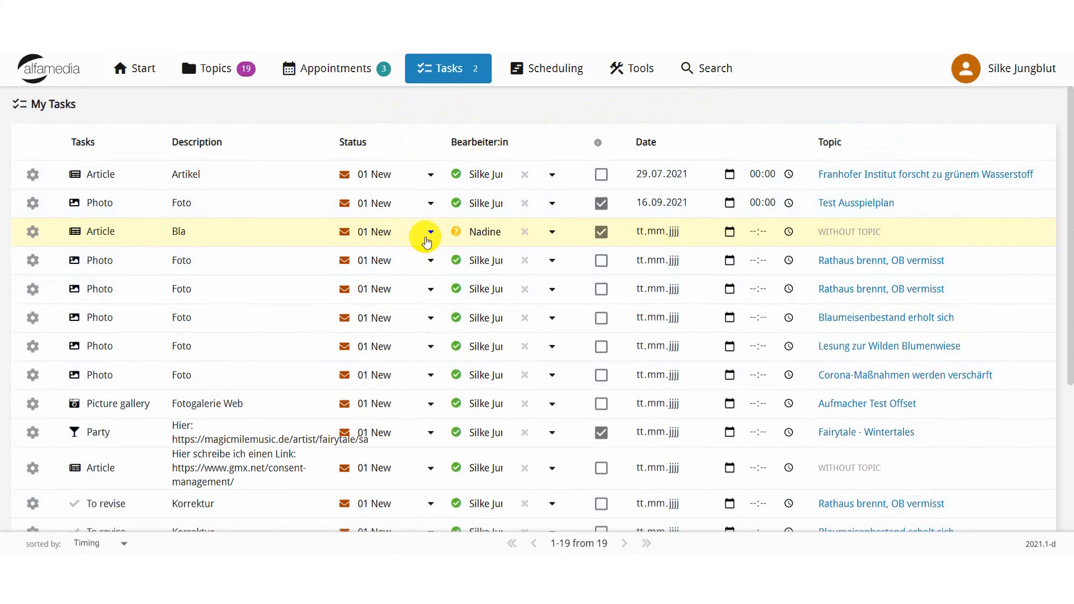
pyautogui.scroll(-4, 424, 238)
pyautogui.scroll(4, 424, 278)
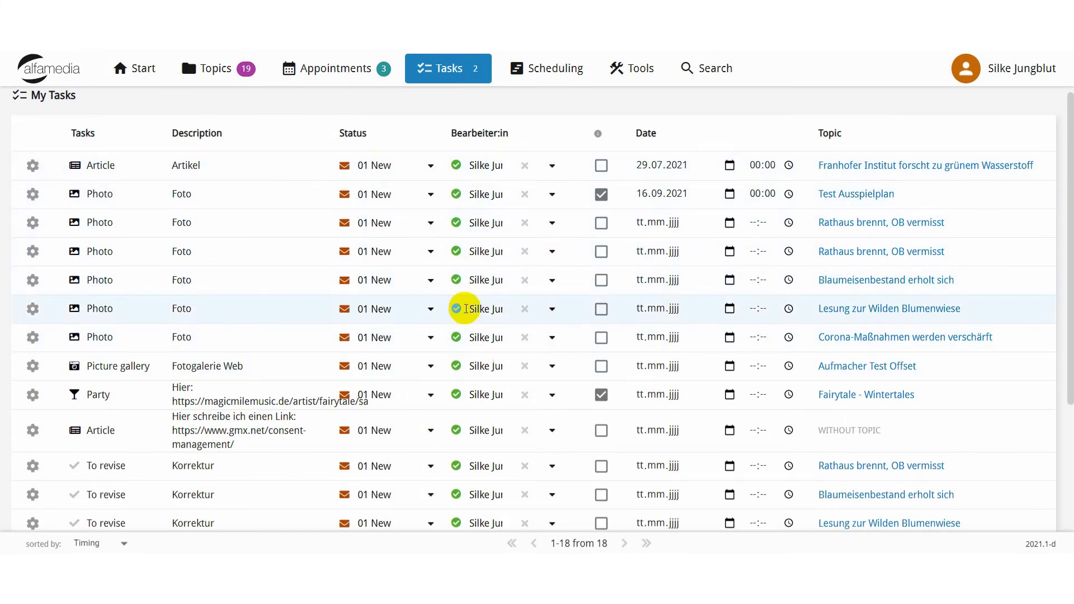
pyautogui.scroll(-3, 477, 269)
pyautogui.scroll(4, 471, 325)
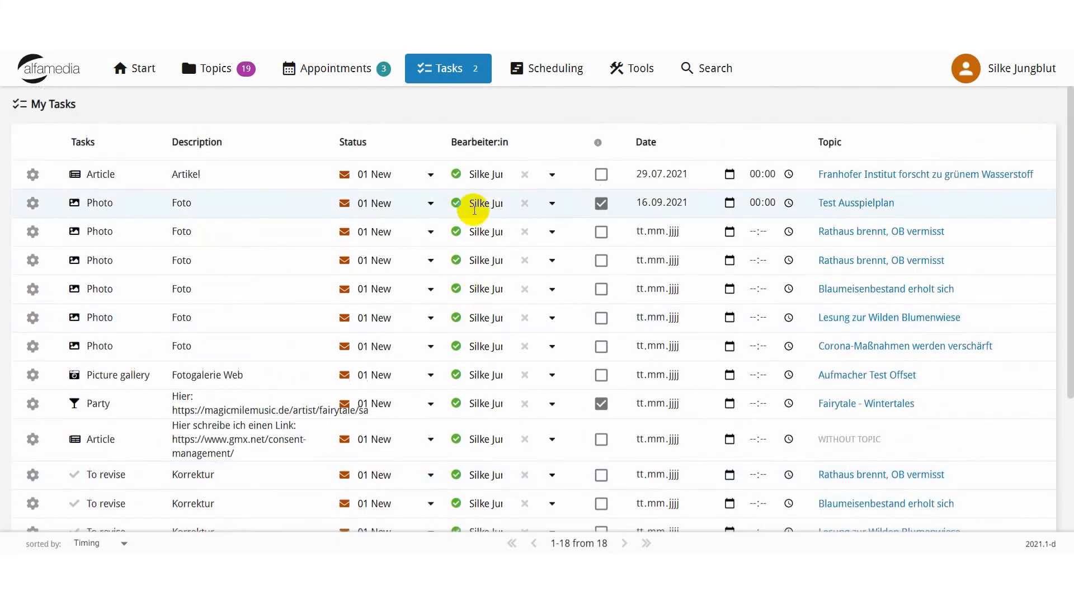
pyautogui.moveTo(449, 73)
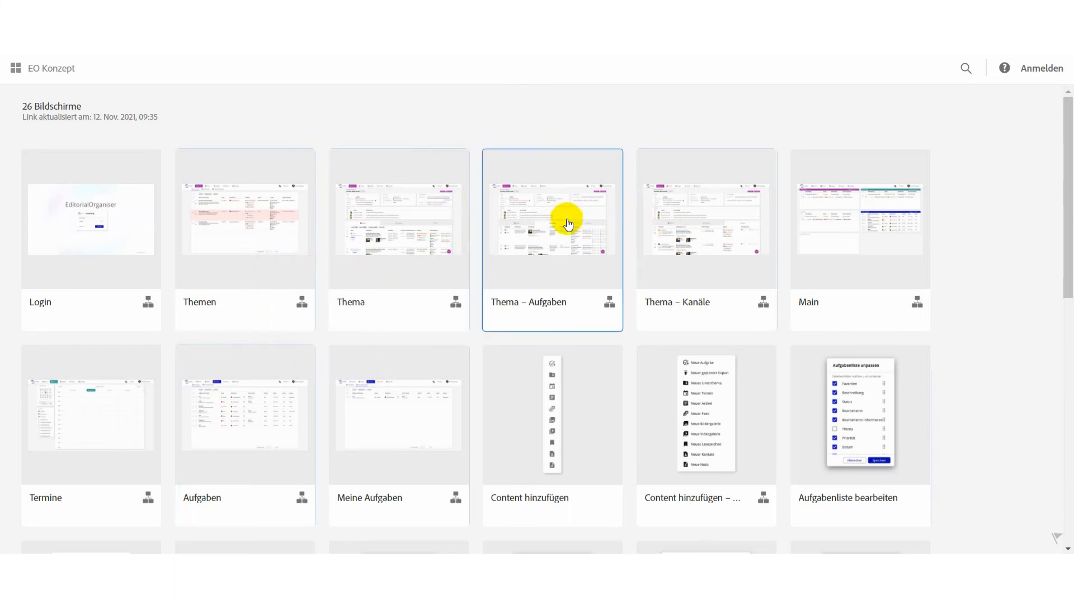
# Look through the screen overview of the EO Konzept prototype shared from Adobe XD.
pyautogui.scroll(-1, 567, 221)
pyautogui.scroll(-3, 569, 226)
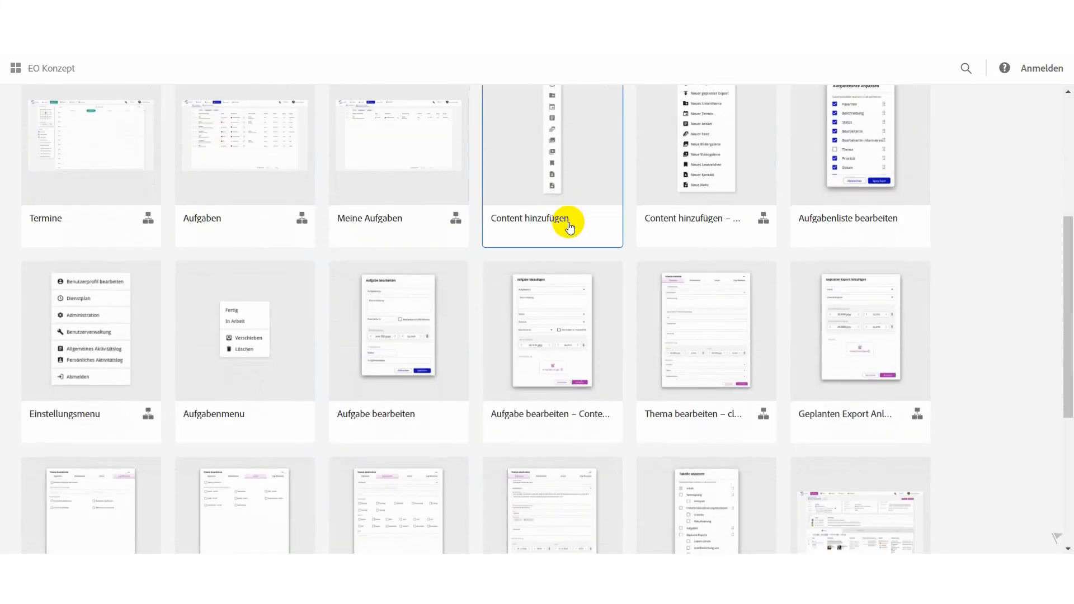
pyautogui.scroll(-1, 569, 226)
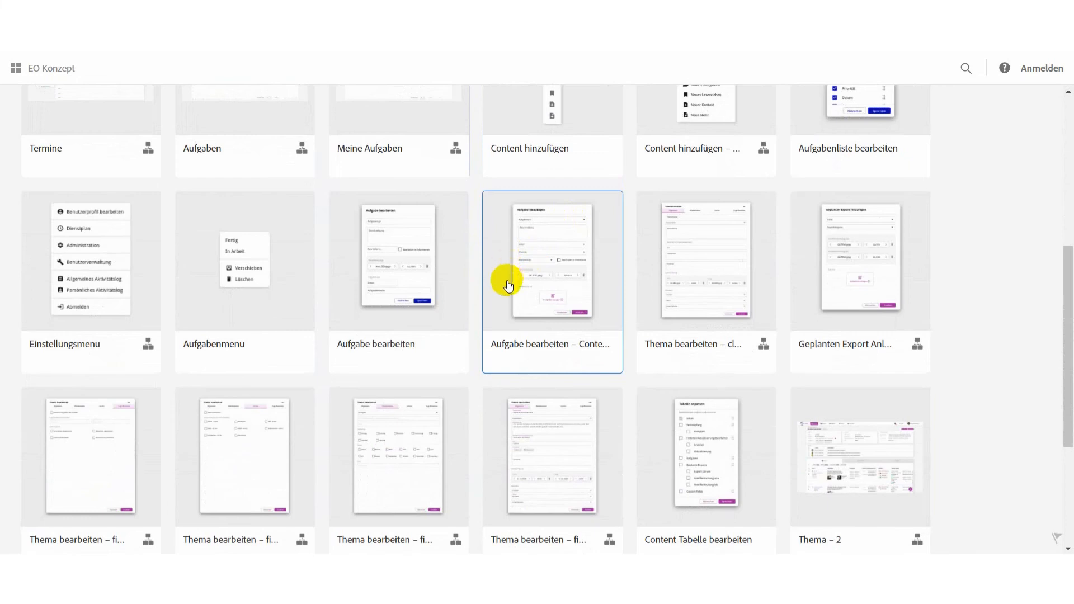
pyautogui.scroll(-3, 509, 280)
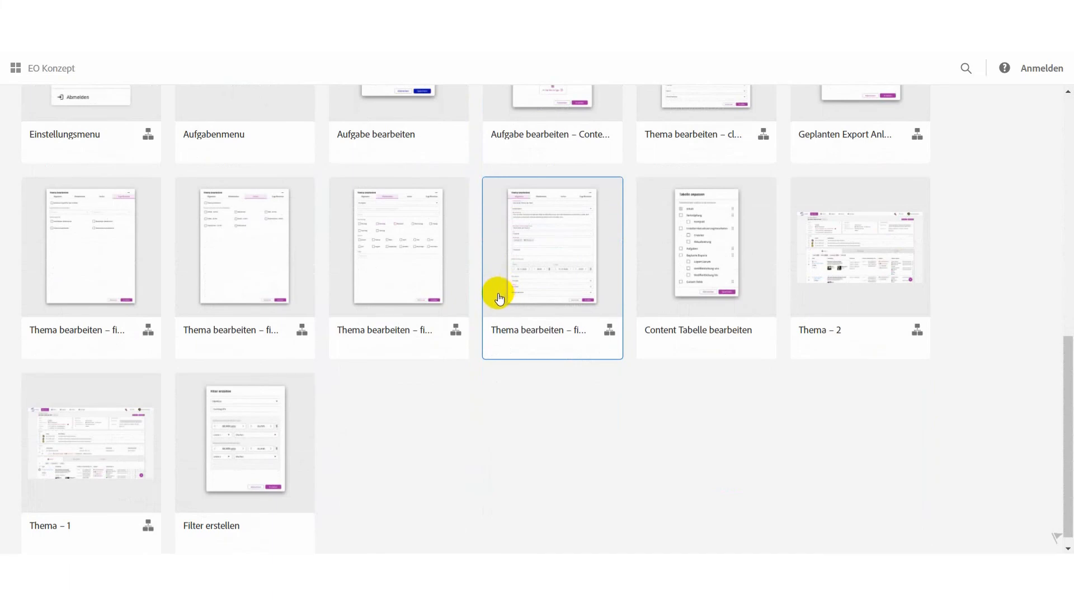
pyautogui.scroll(1, 504, 285)
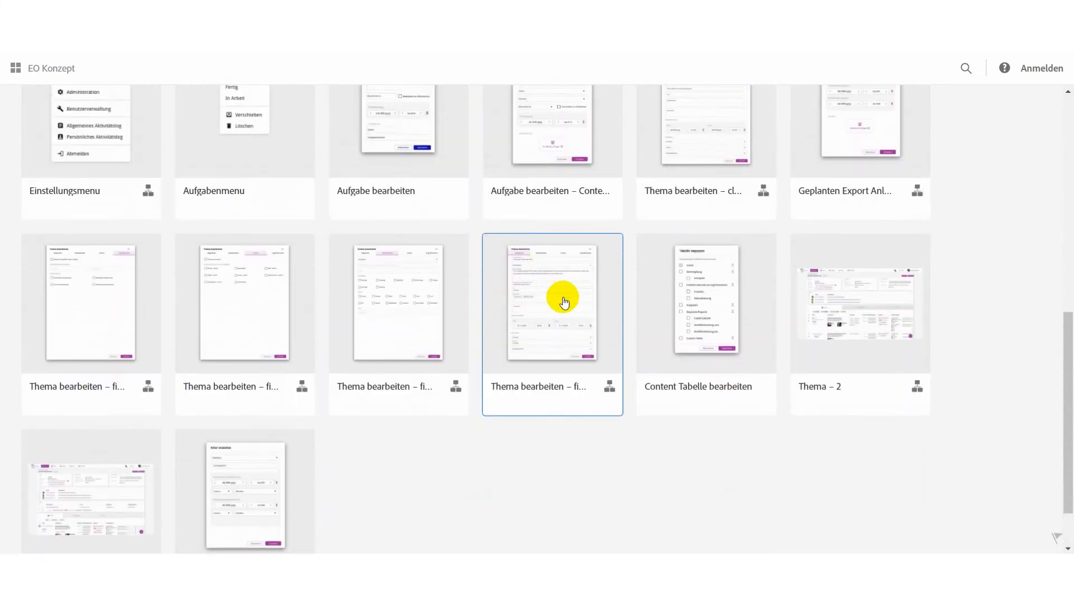
# Open the prototype screen "Thema bearbeiten – filled" and page through the following screens up to "Thema – 1".
pyautogui.click(564, 303)
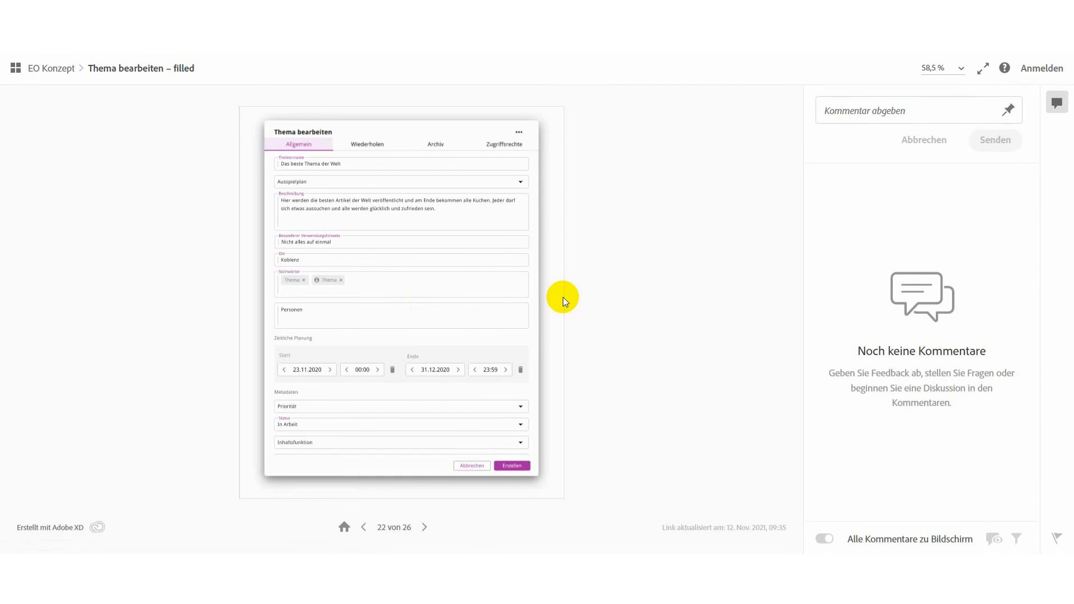
pyautogui.click(476, 306)
pyautogui.click(426, 529)
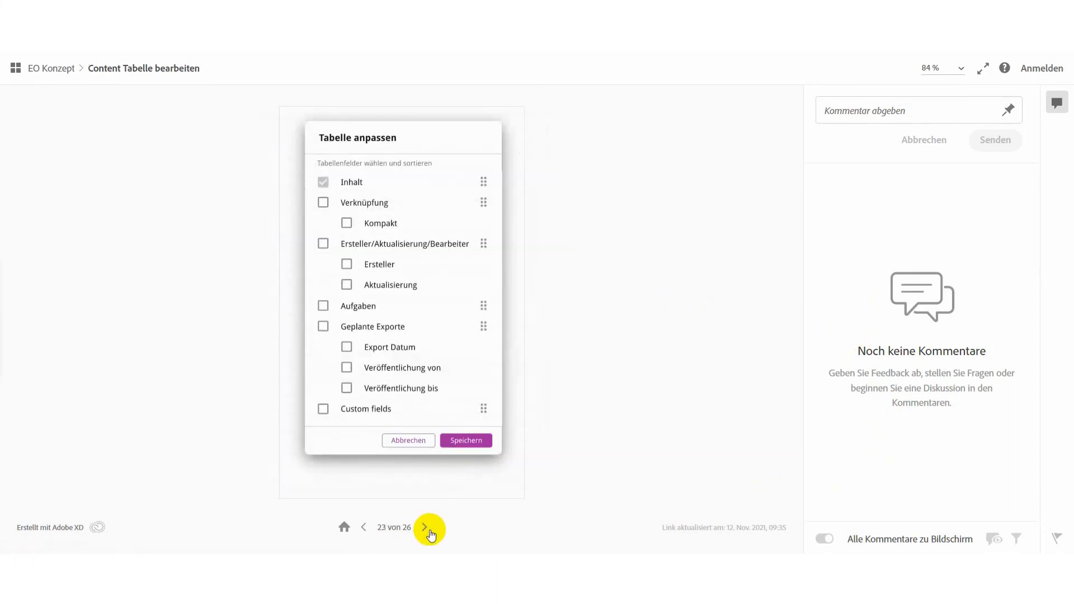
pyautogui.click(430, 531)
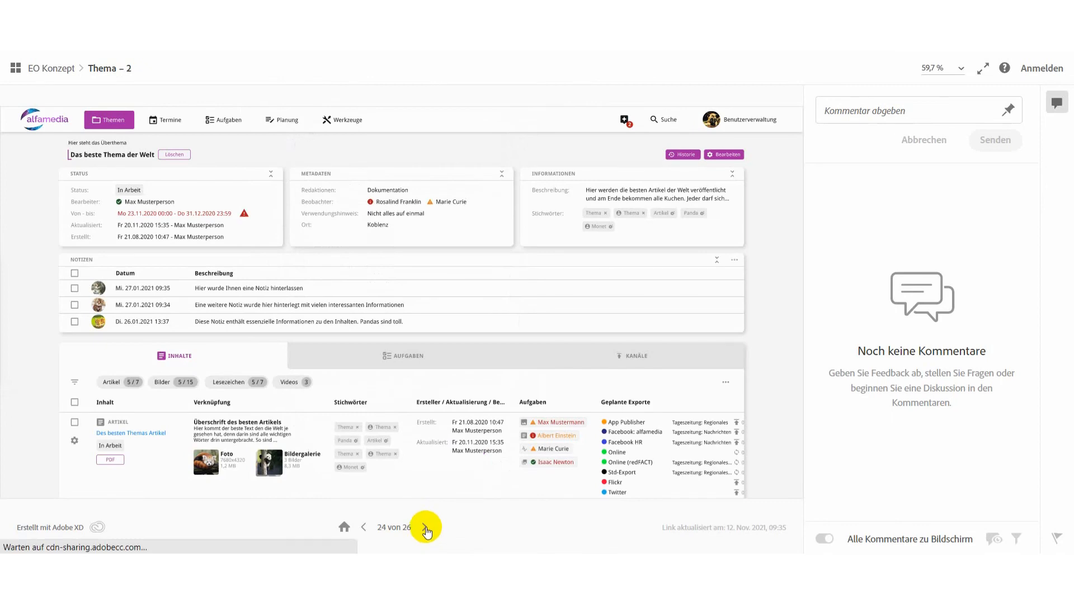
pyautogui.click(426, 530)
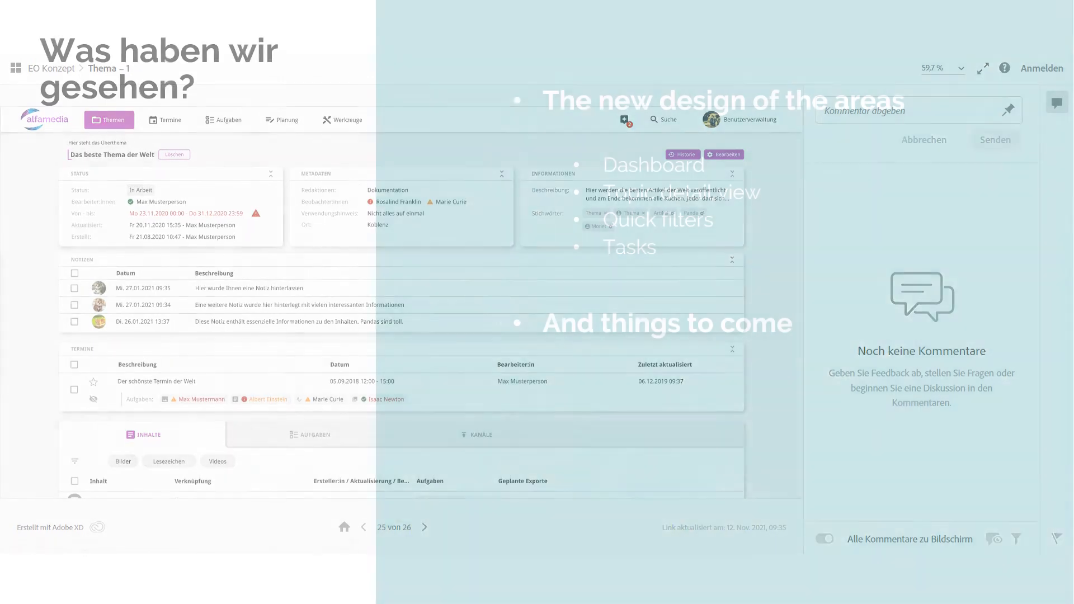